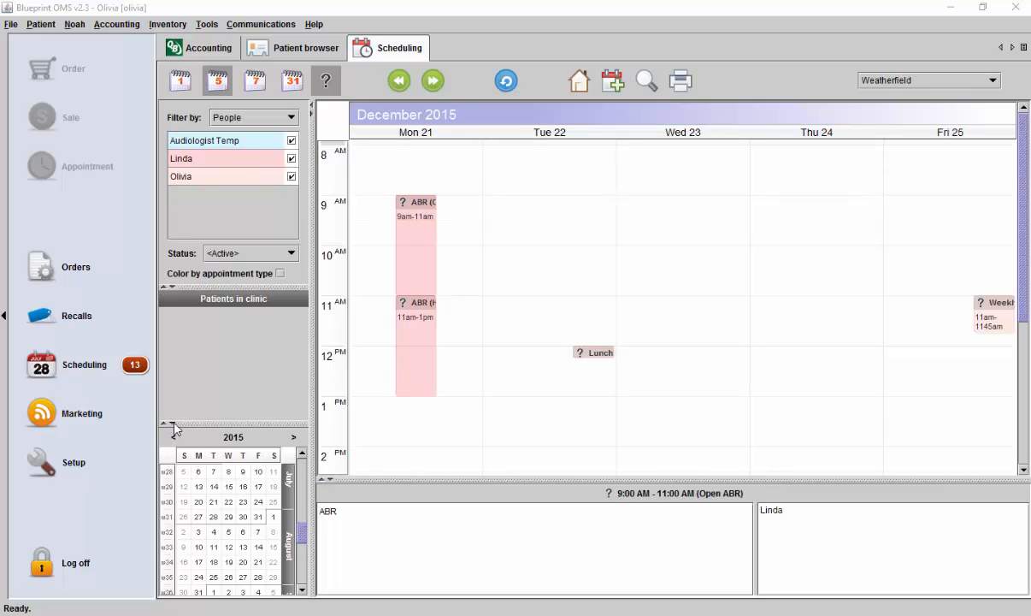
# - Create a marketing campaign named "Birthday Cards Jan 2016 2"
pyautogui.click(110, 417)
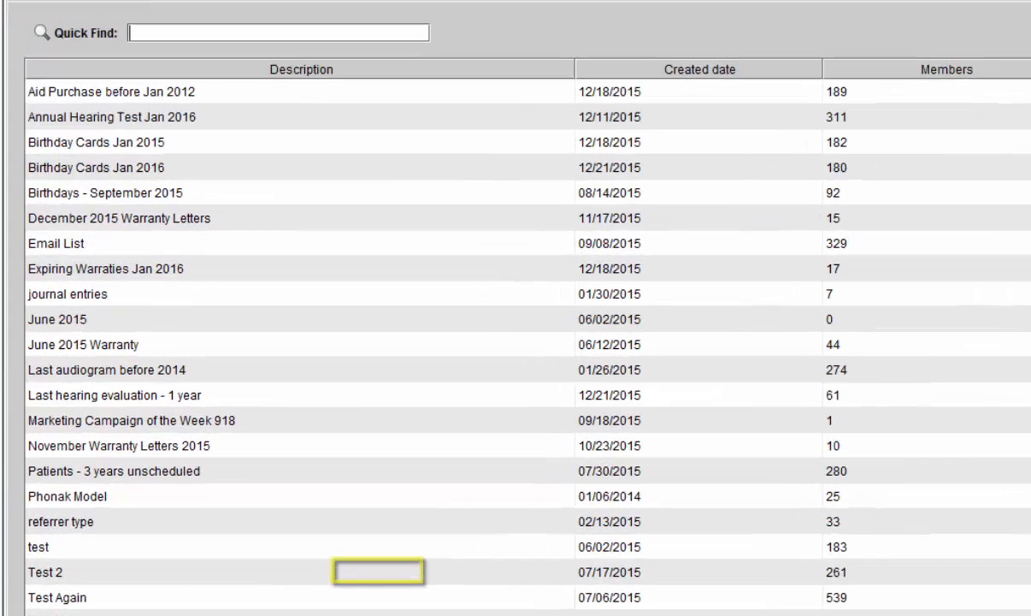
pyautogui.click(373, 569)
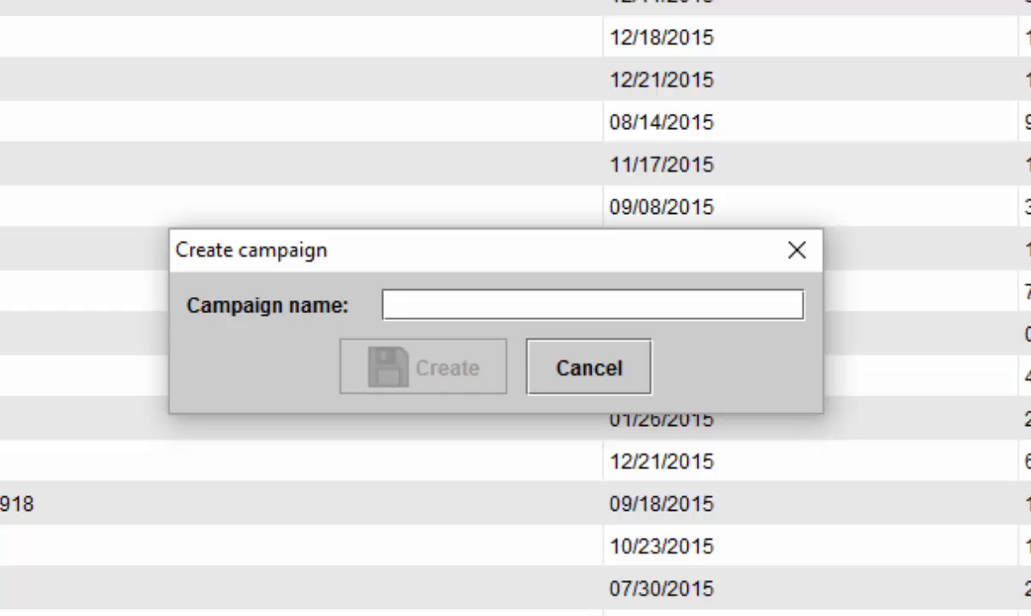
pyautogui.write('Birthday Care')
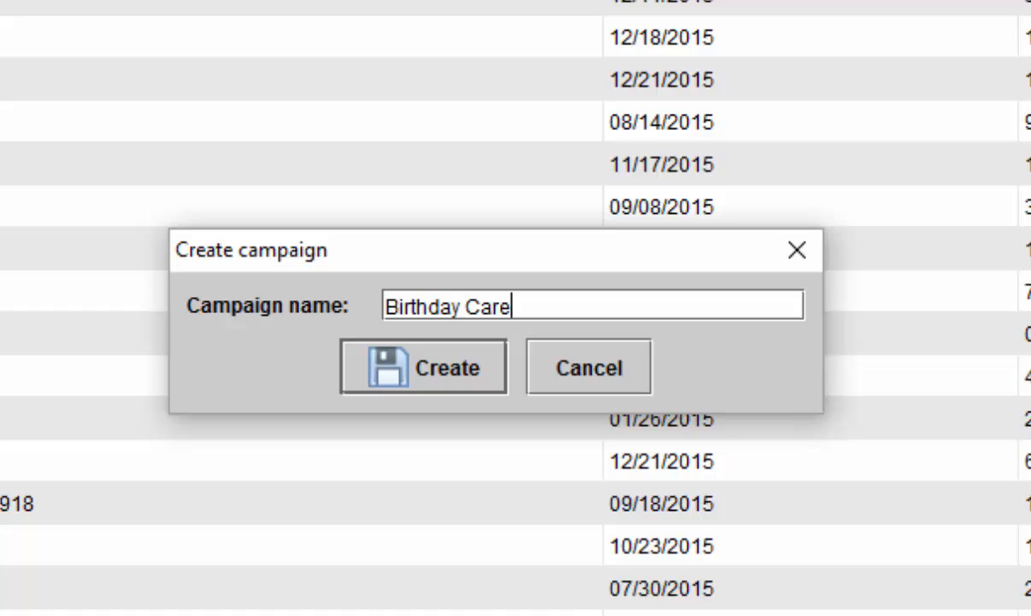
pyautogui.press('BackSpace')
pyautogui.write('ds Jan 2')
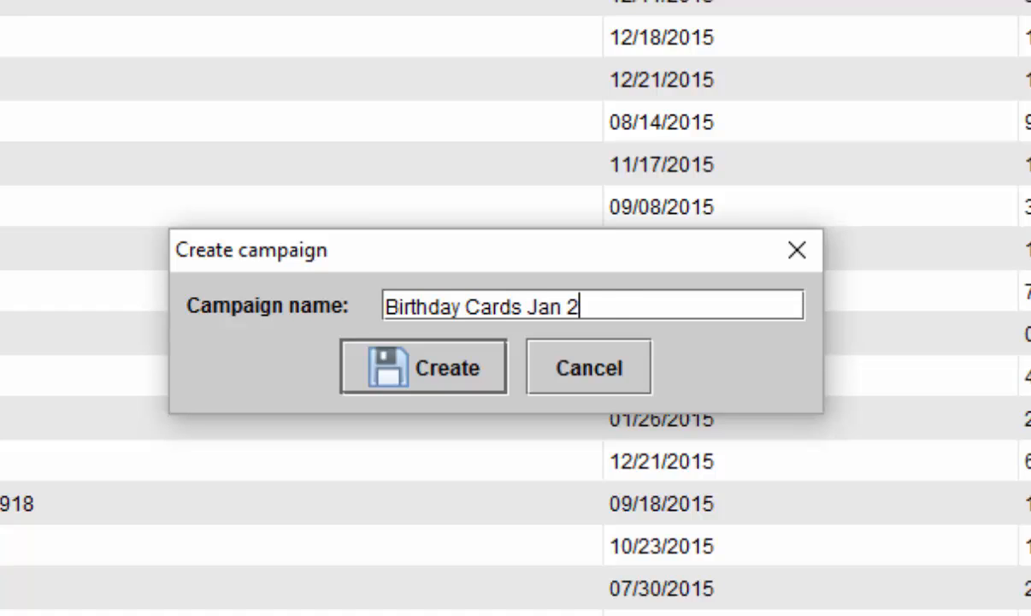
pyautogui.write('016 2')
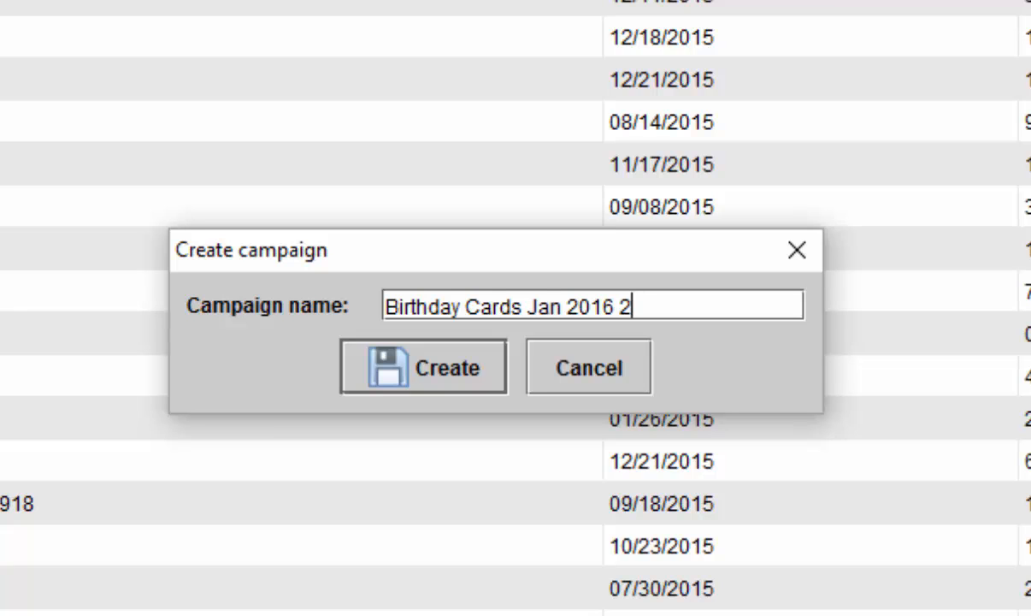
pyautogui.click(447, 380)
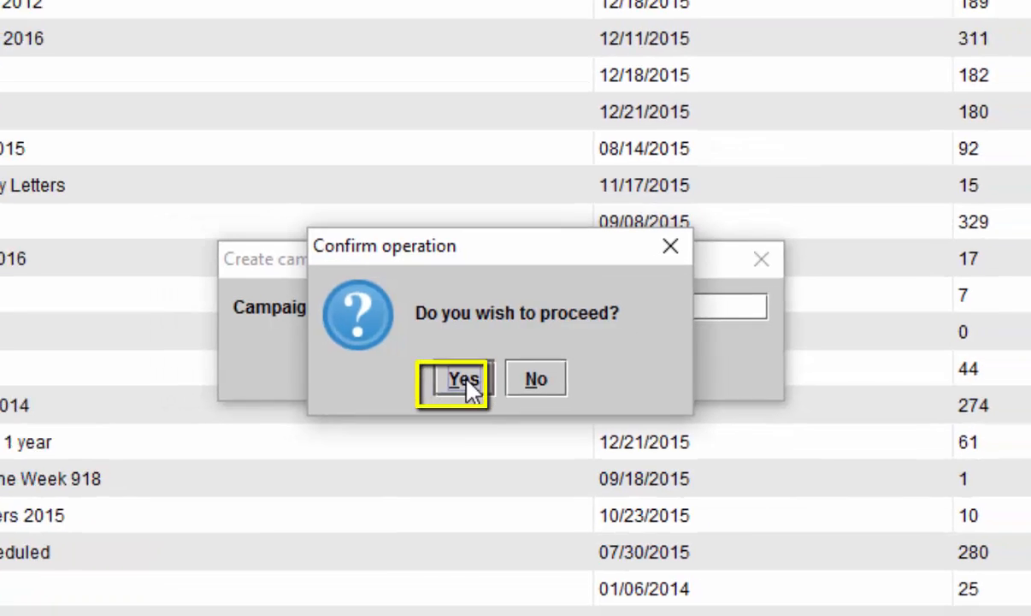
pyautogui.click(455, 394)
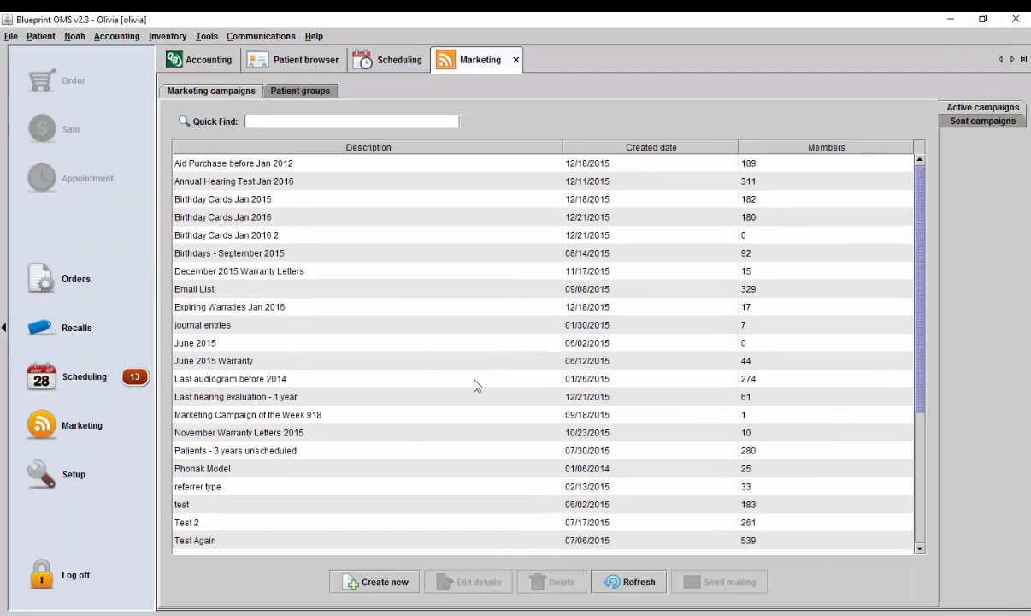
# - Open the selection criteria of the Birthday Cards Jan 2016 2 campaign and set its primary filter to Birthday cards
pyautogui.click(267, 231)
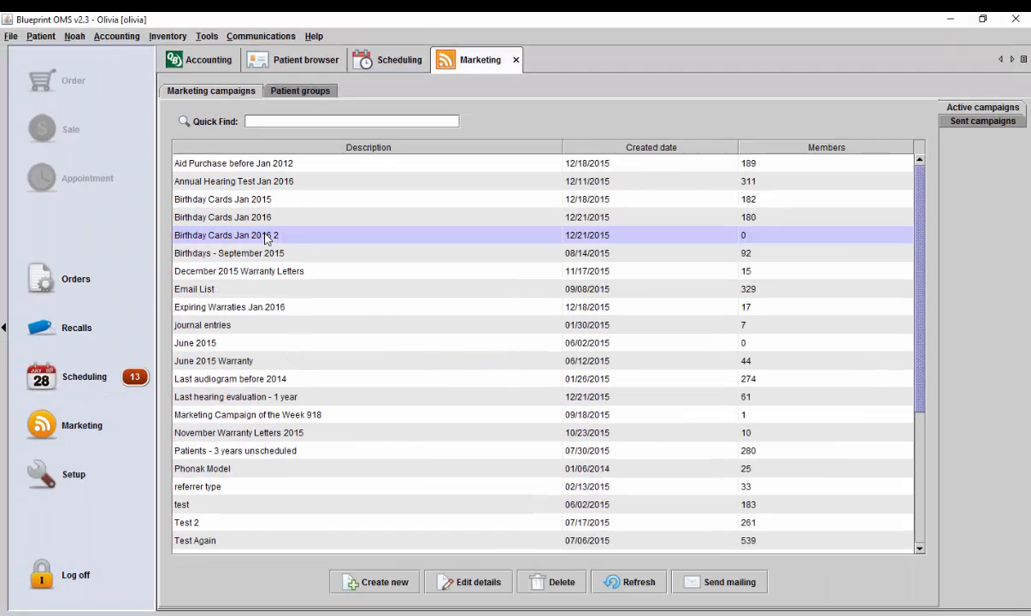
pyautogui.click(466, 583)
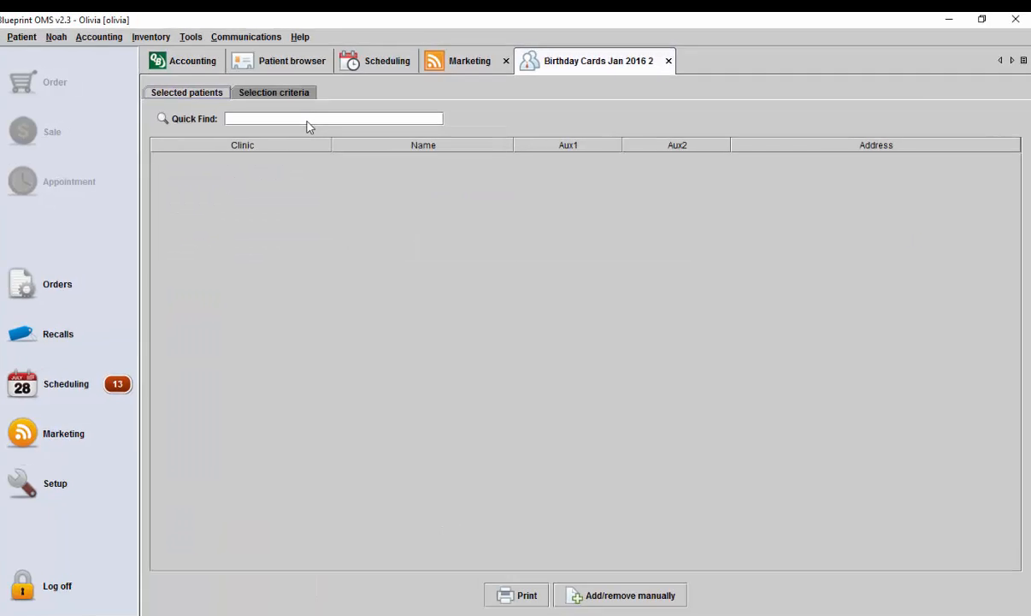
pyautogui.click(300, 94)
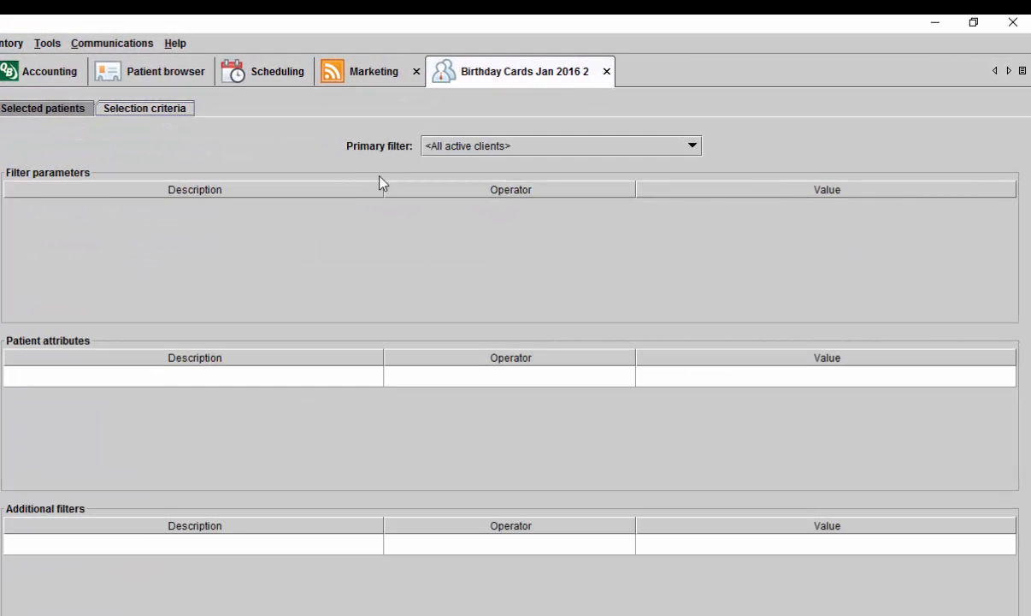
pyautogui.click(693, 149)
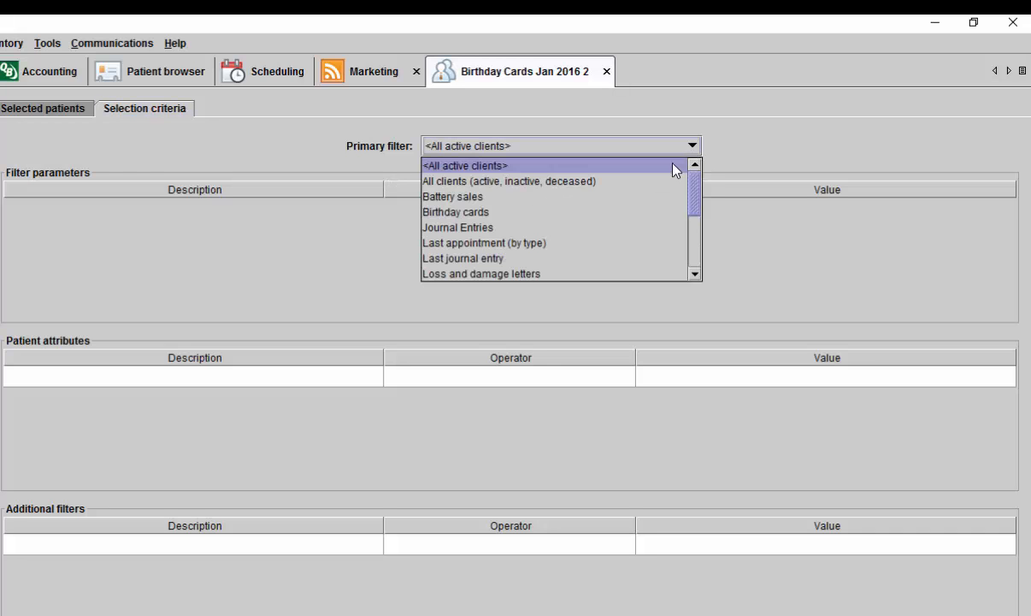
pyautogui.click(624, 214)
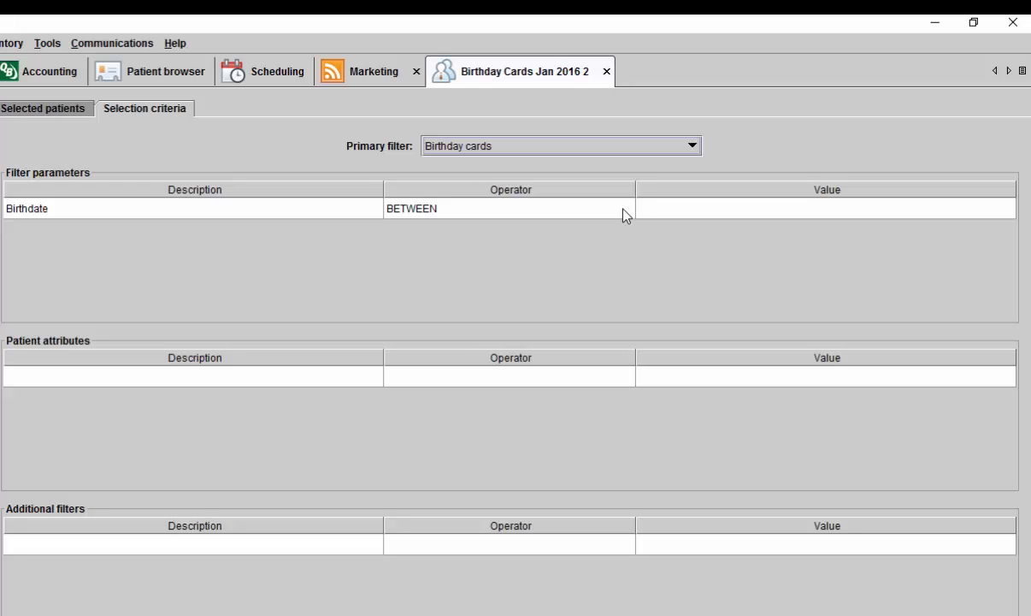
# - Set the Birthdate filter to between 01-01 and 01-31 and execute the patient selection
pyautogui.doubleClick(651, 212)
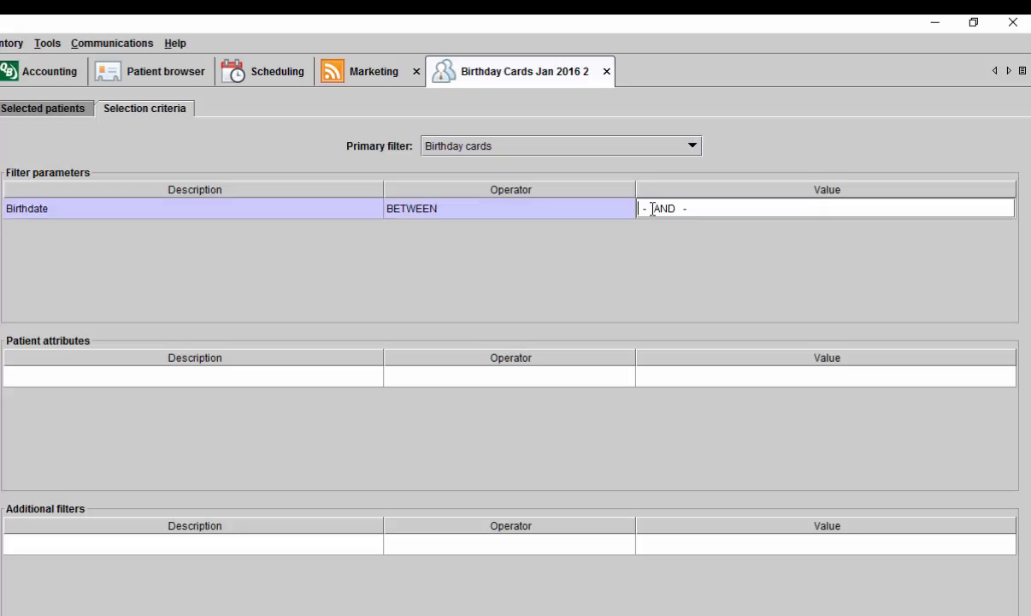
pyautogui.write('01-01 AND 01-31')
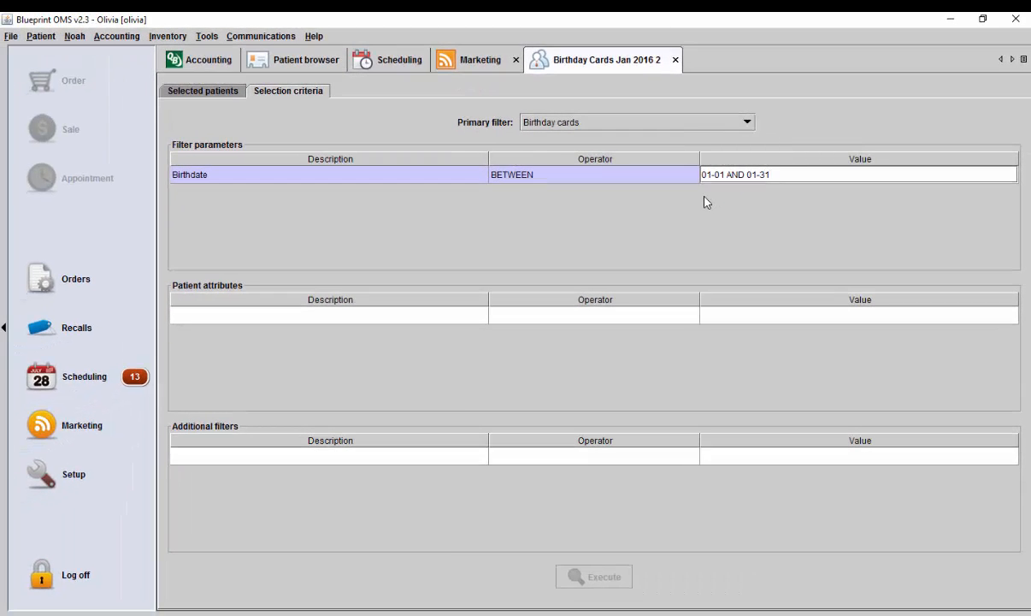
pyautogui.press('Return')
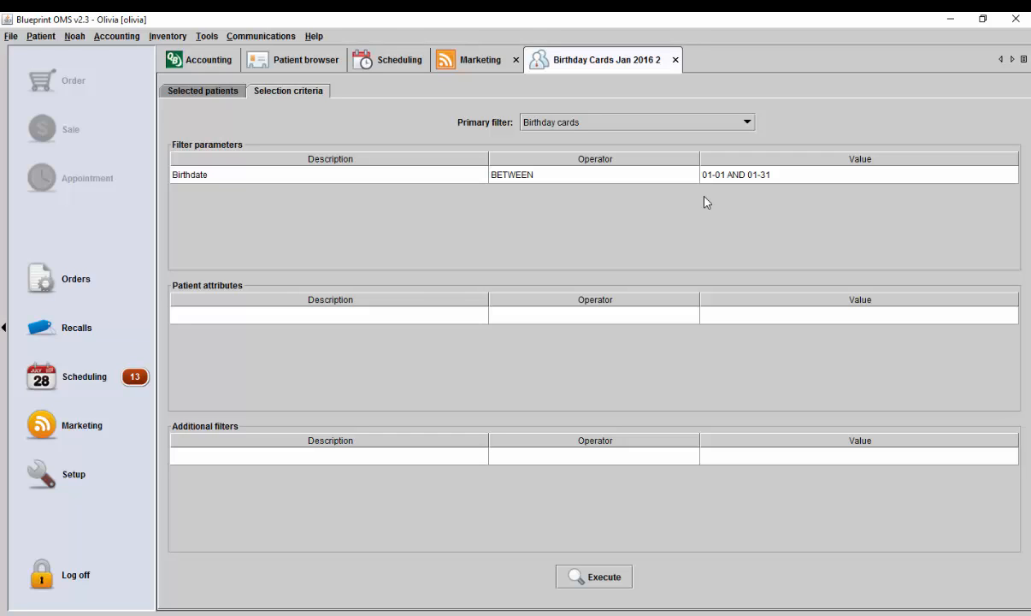
pyautogui.click(610, 585)
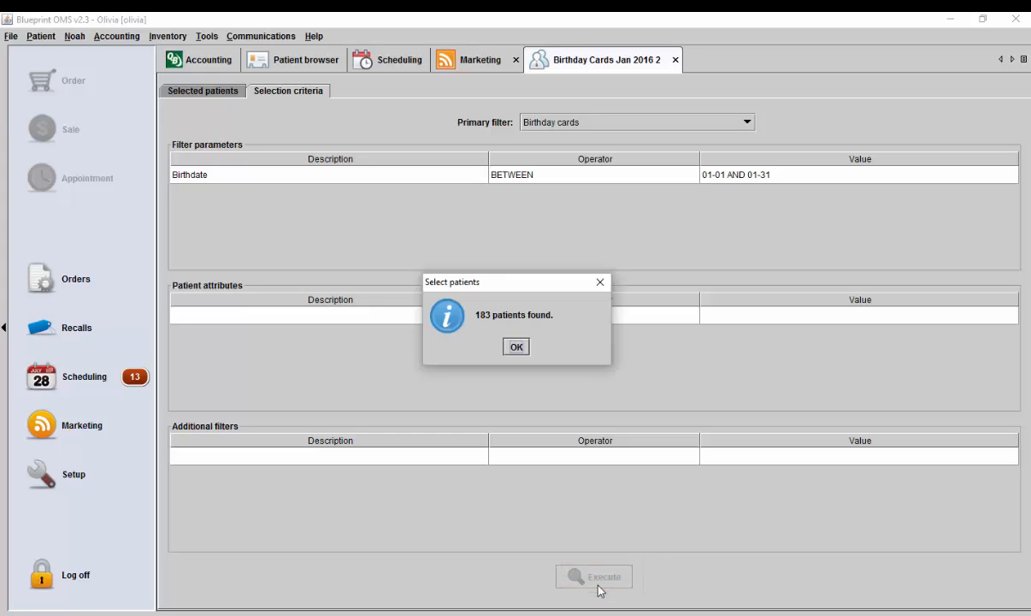
pyautogui.click(517, 348)
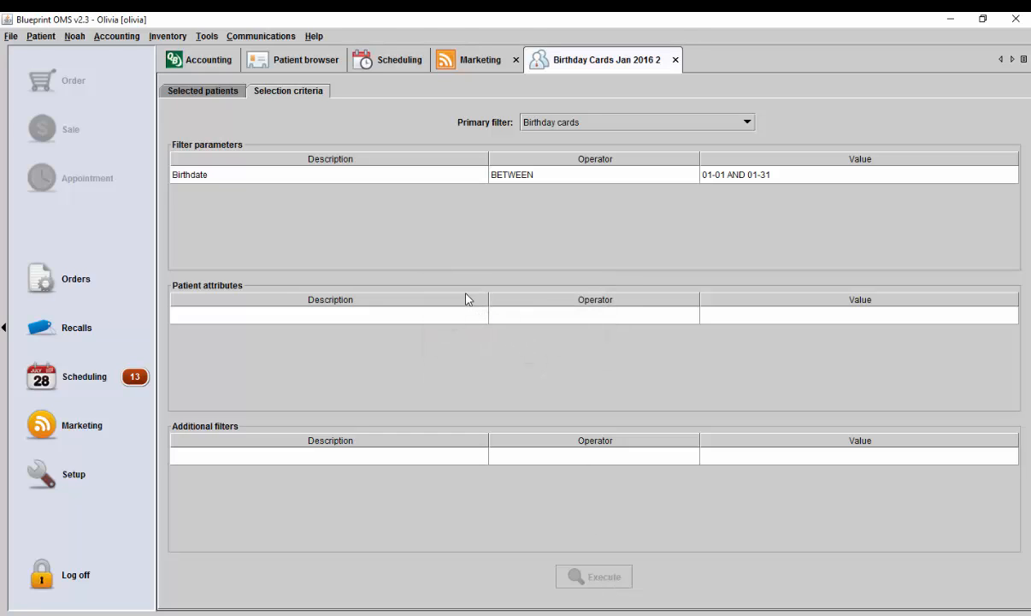
# - Remove the stock aids placeholder record manually from the campaign's selected Weatherfield patients
pyautogui.click(202, 92)
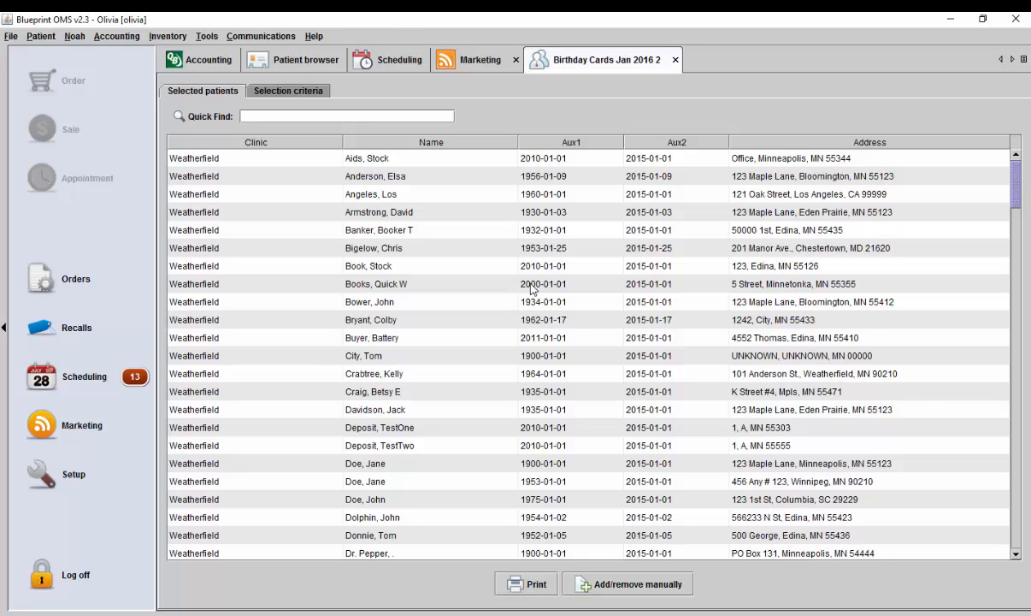
pyautogui.click(373, 159)
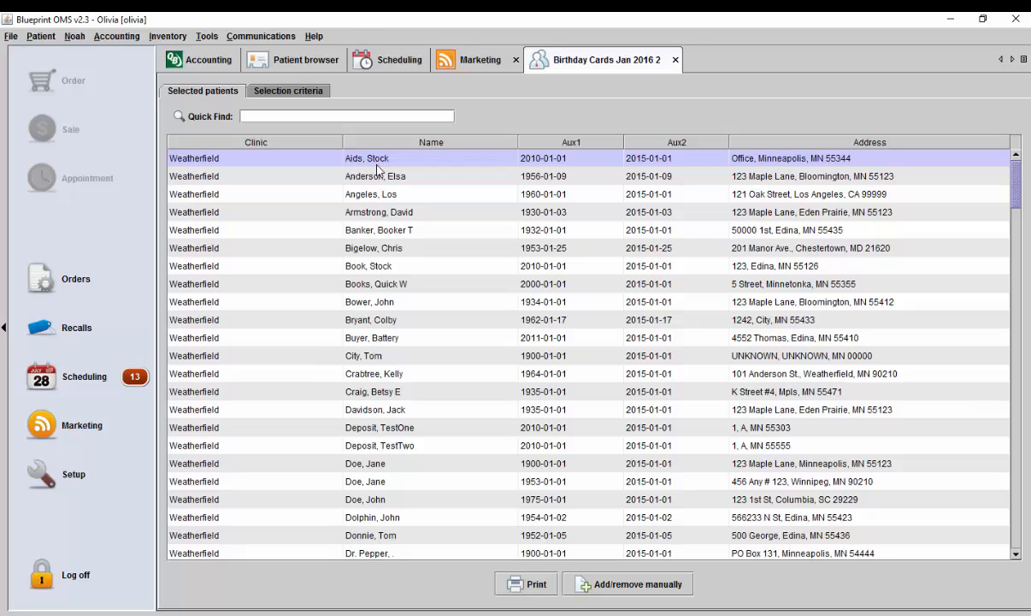
pyautogui.click(381, 427)
pyautogui.click(408, 447)
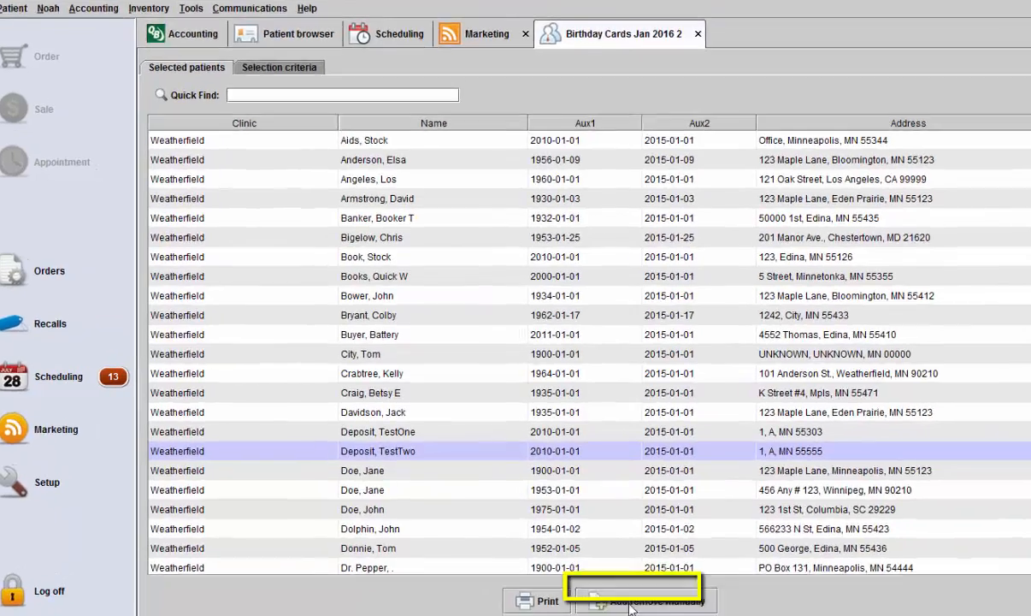
pyautogui.click(613, 586)
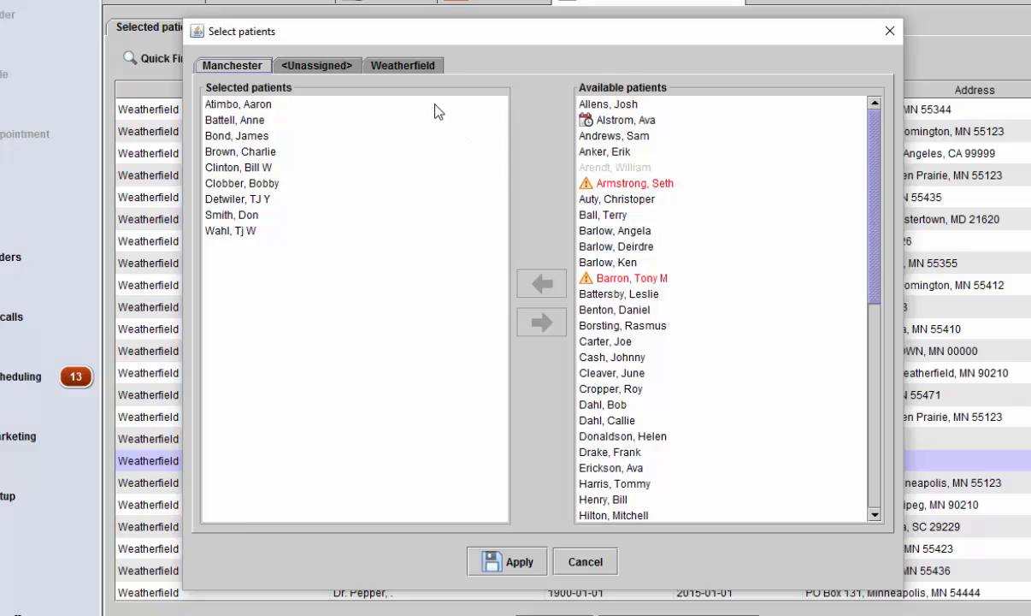
pyautogui.click(410, 68)
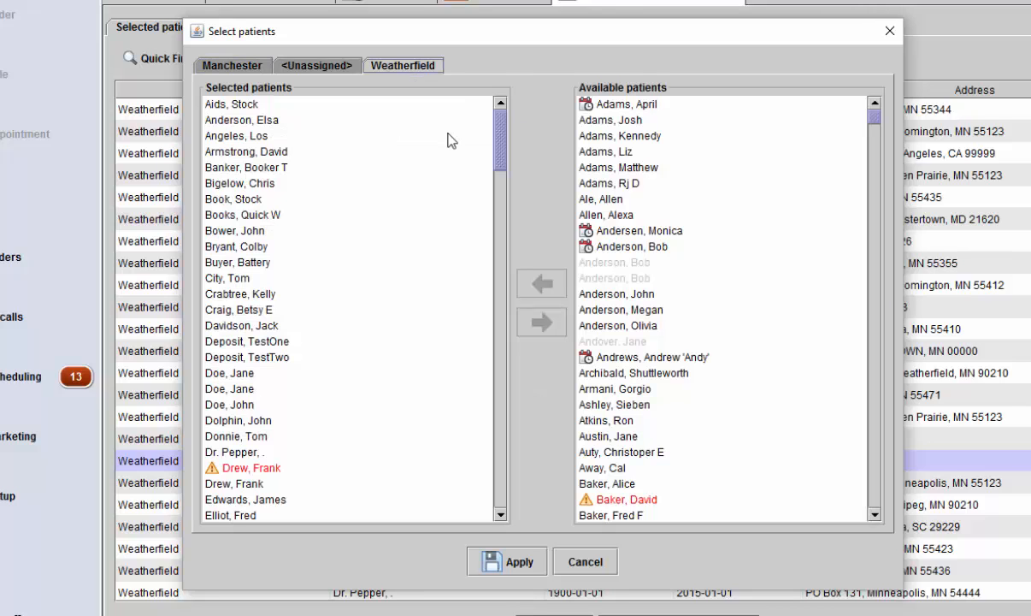
pyautogui.click(240, 106)
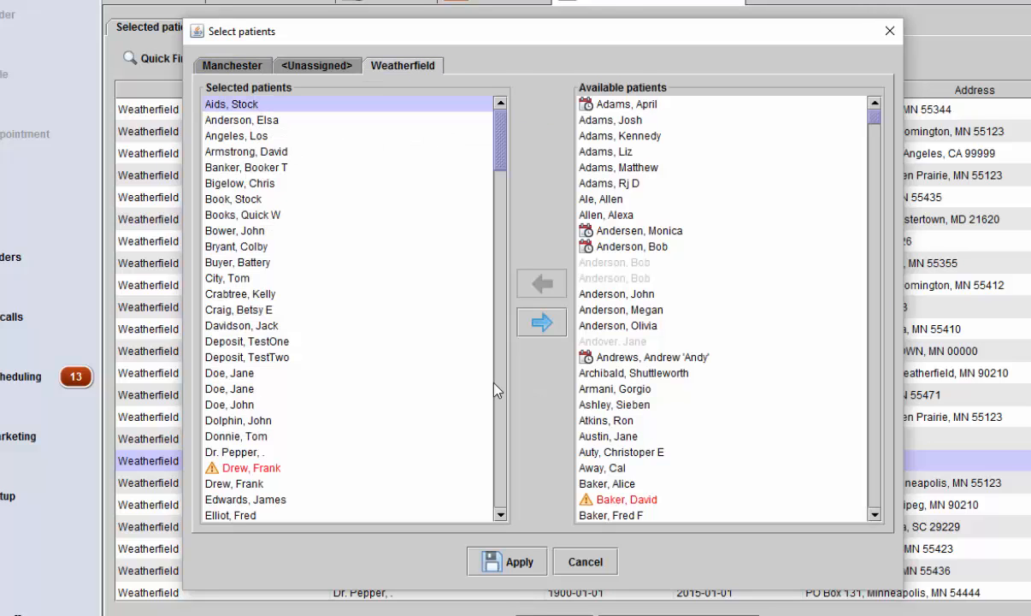
pyautogui.click(546, 334)
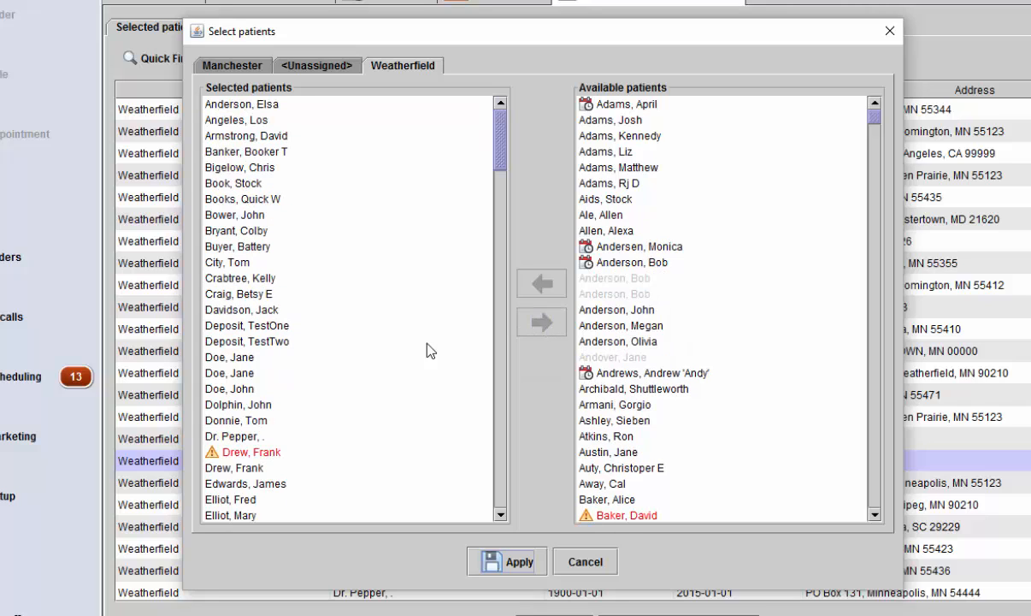
# - Remove the two deposit test records from the selected Weatherfield patients and apply the manual changes
pyautogui.click(261, 325)
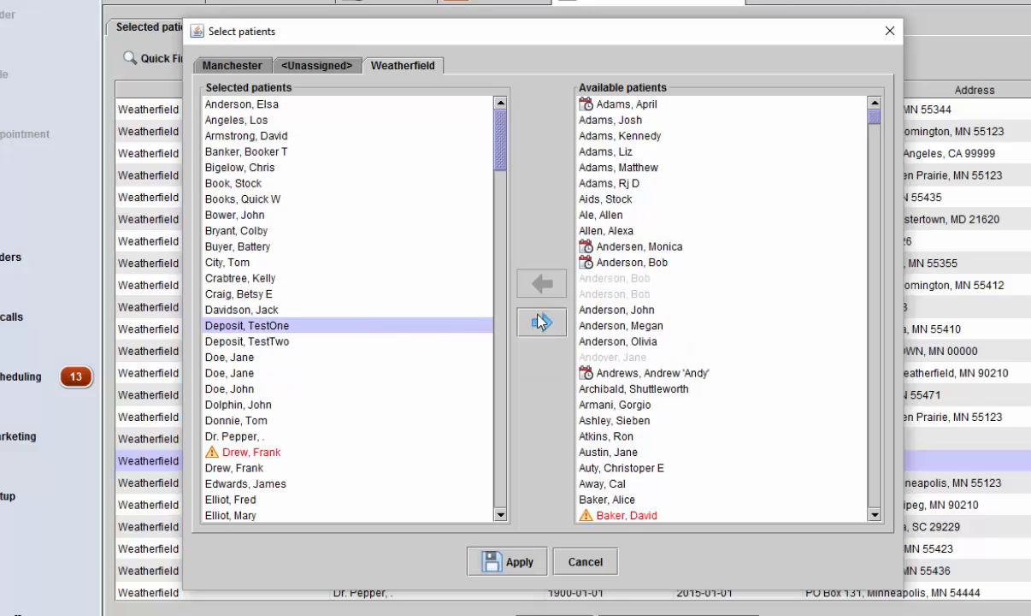
pyautogui.click(541, 322)
pyautogui.click(427, 330)
pyautogui.click(542, 322)
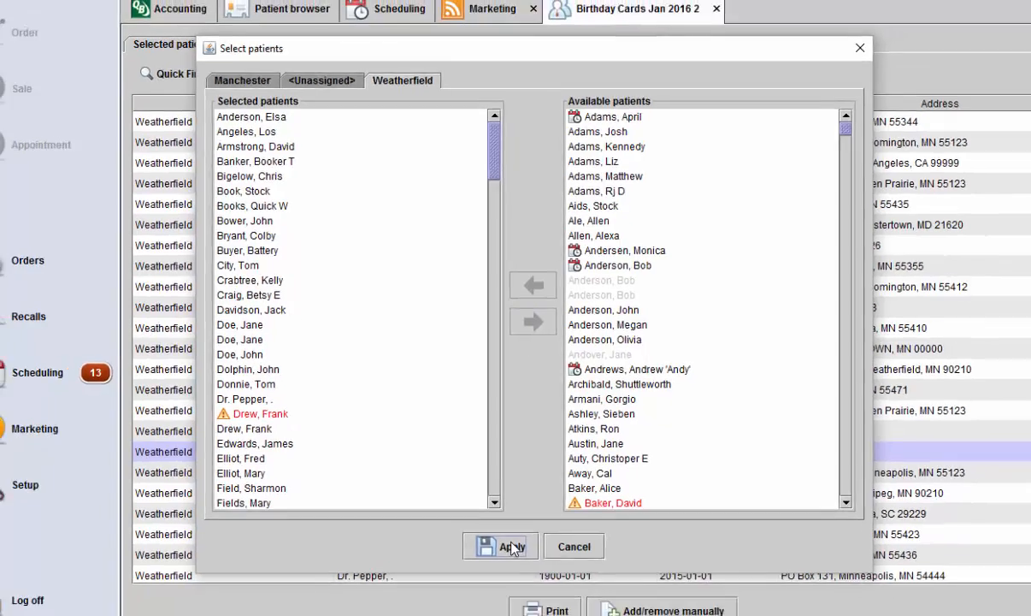
pyautogui.click(518, 563)
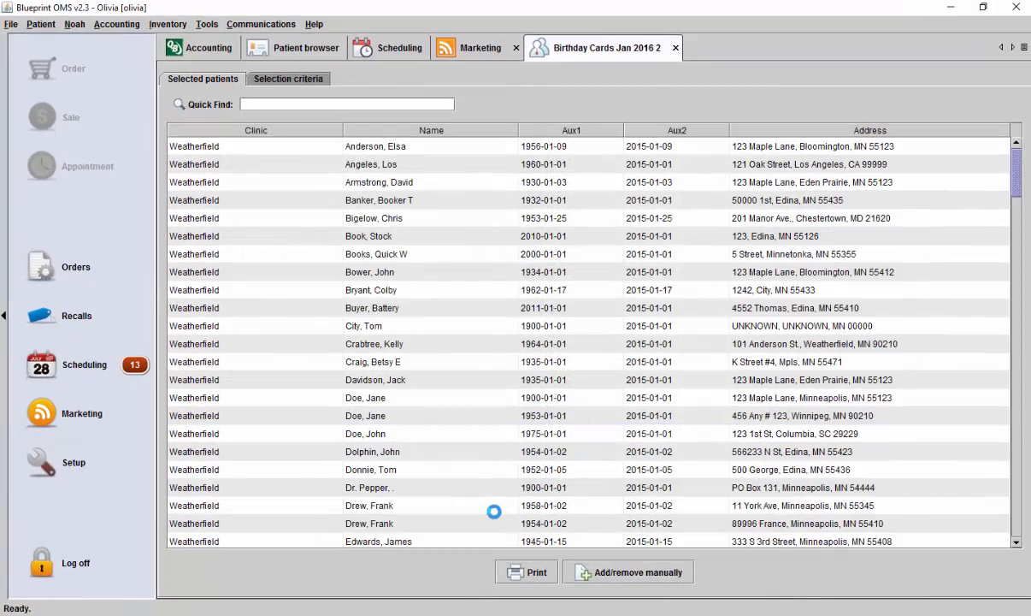
# - Generate Address Labels (Avery 5160) for the campaign's selected patients, and close the label preview and the campaign
pyautogui.click(513, 578)
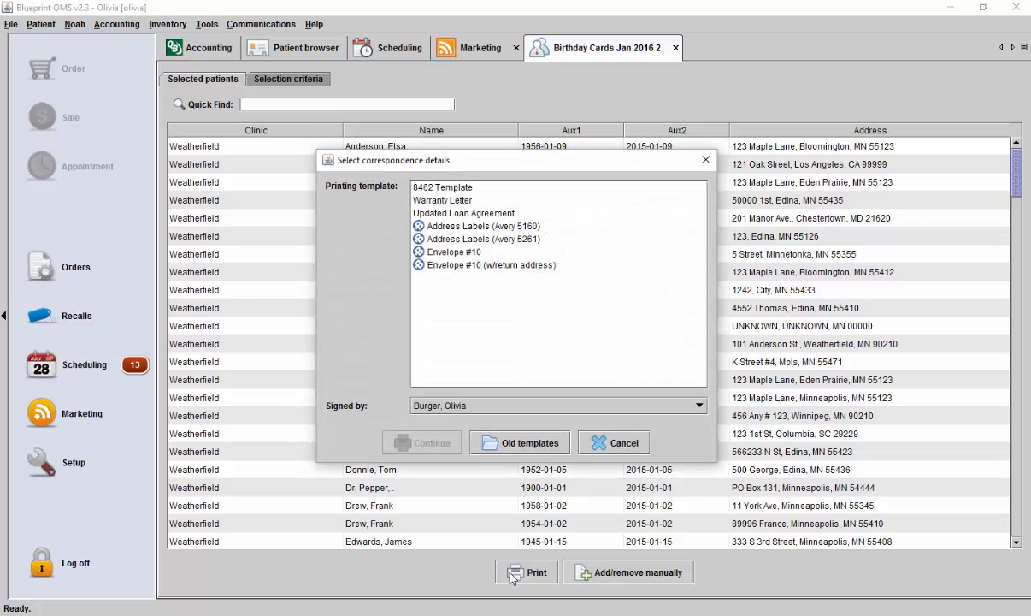
pyautogui.click(506, 228)
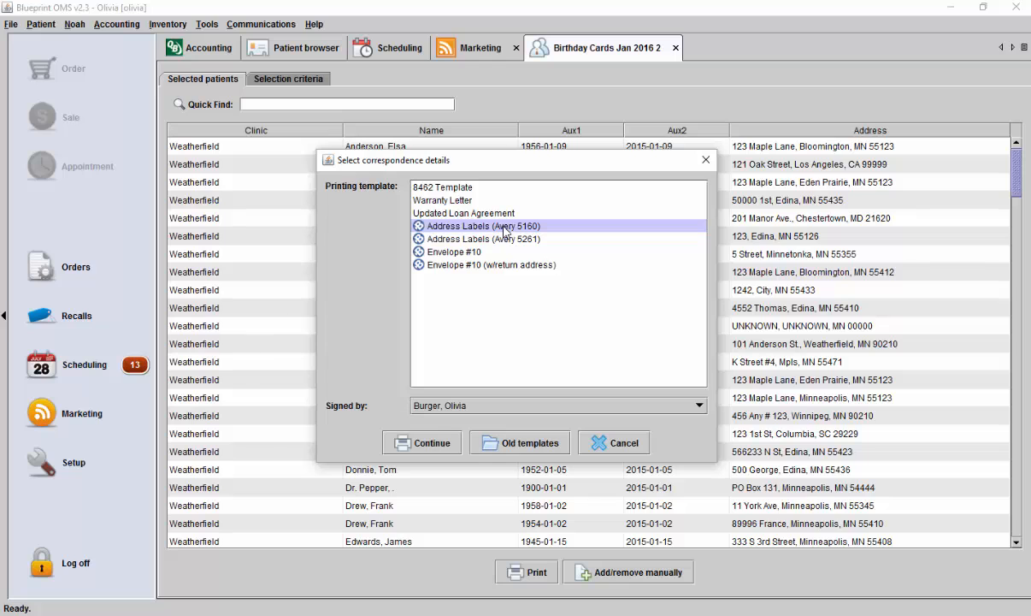
pyautogui.click(422, 442)
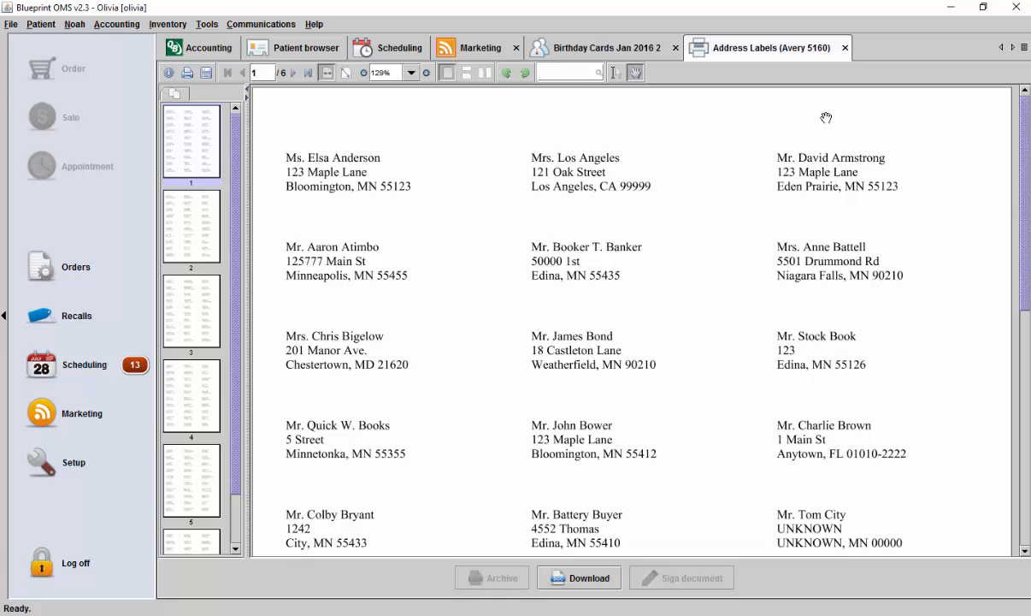
pyautogui.click(844, 48)
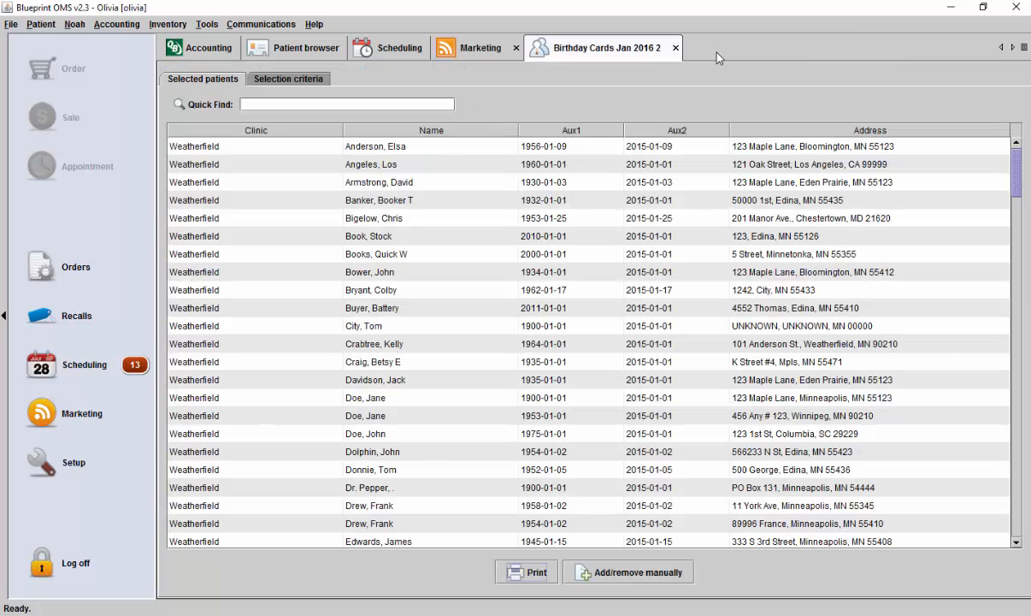
pyautogui.click(675, 47)
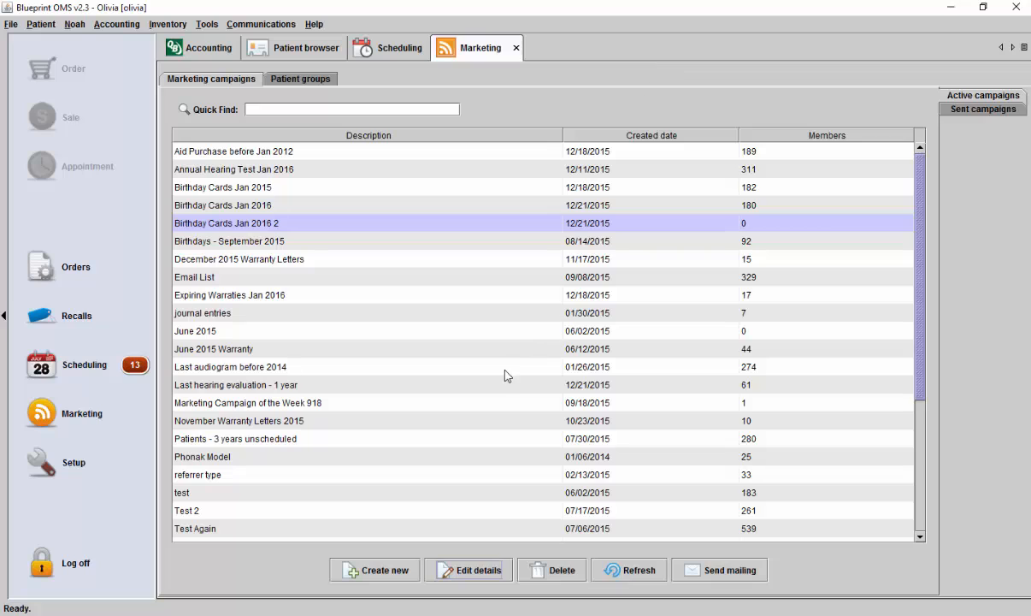
# - Create a new marketing campaign named "TNS Jan 2016 2" and confirm its creation
pyautogui.click(378, 568)
pyautogui.write('TNS Jan ')
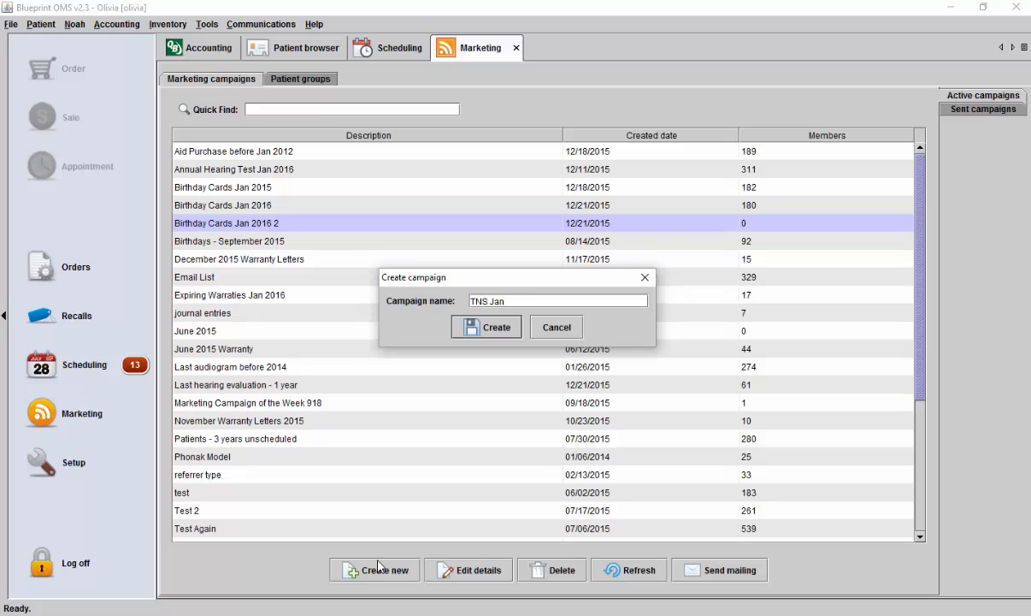
pyautogui.write('2016 2')
pyautogui.click(491, 337)
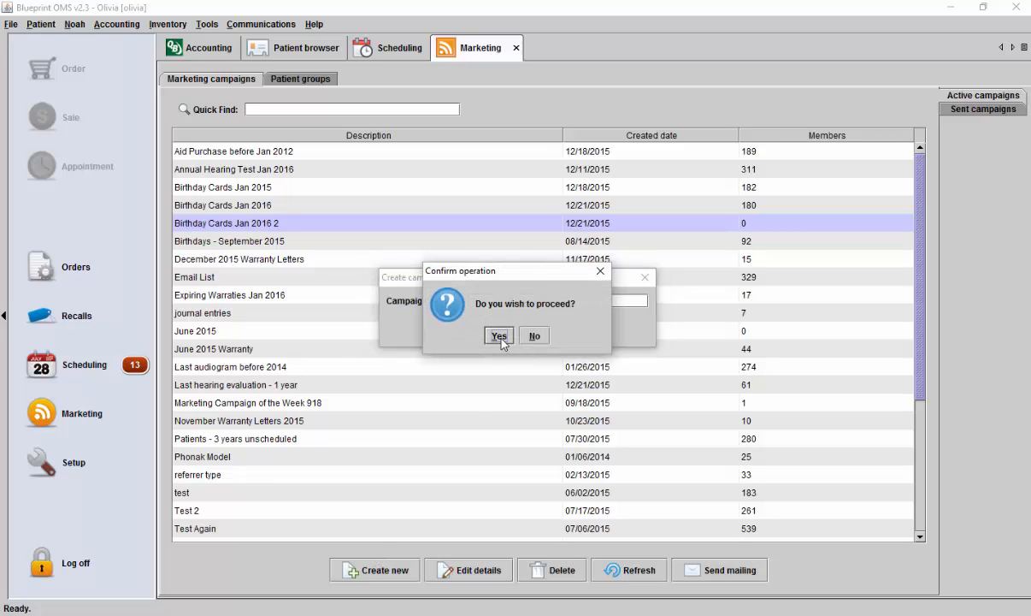
pyautogui.click(499, 336)
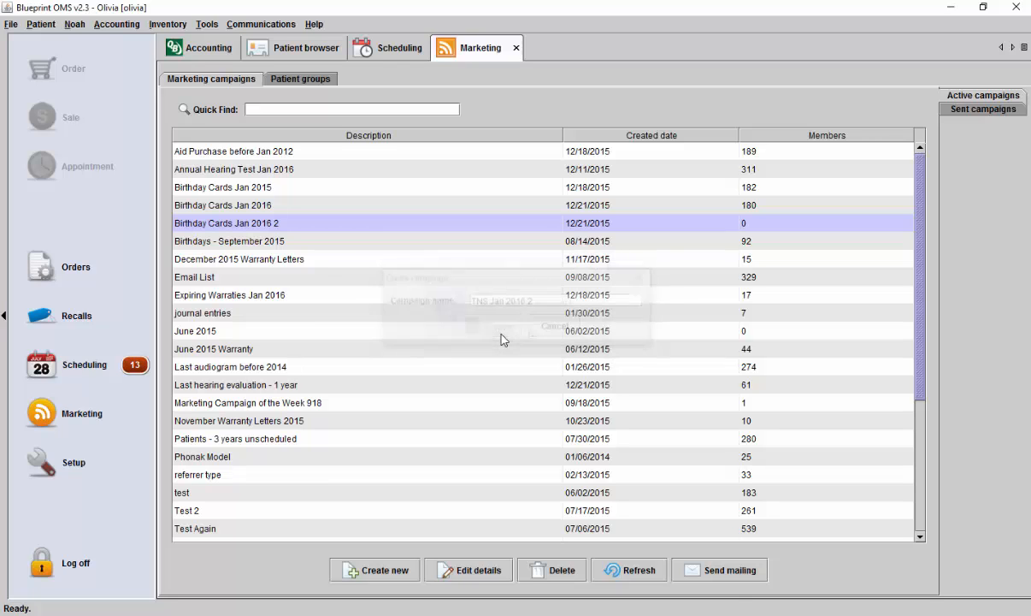
# - Open the TNS Jan 2016 2 campaign's selection criteria and set the primary filter to "Tested, not sold"
pyautogui.scroll(-3, 856, 386)
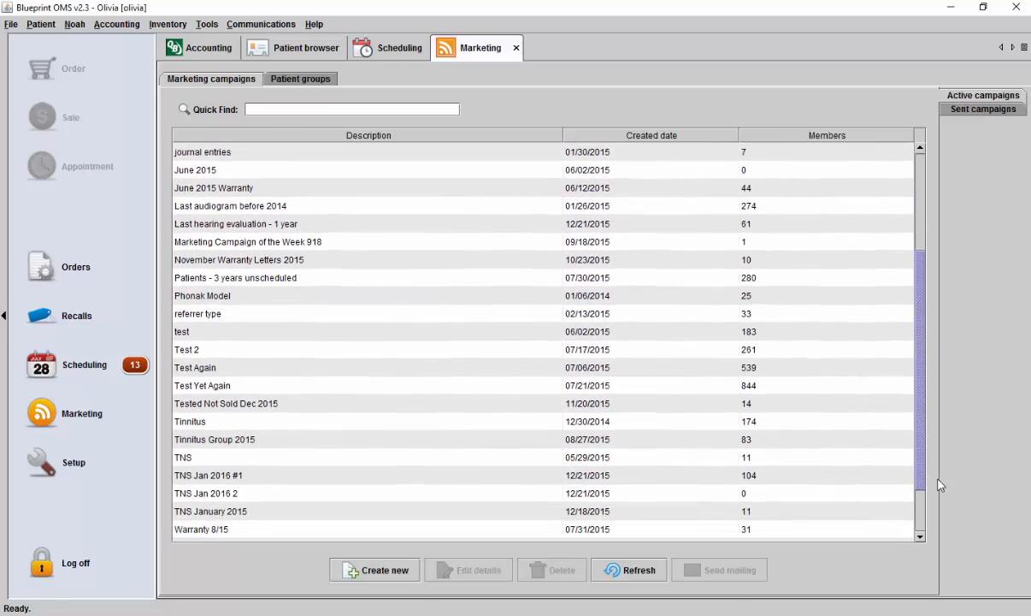
pyautogui.scroll(-2, 886, 478)
pyautogui.click(236, 429)
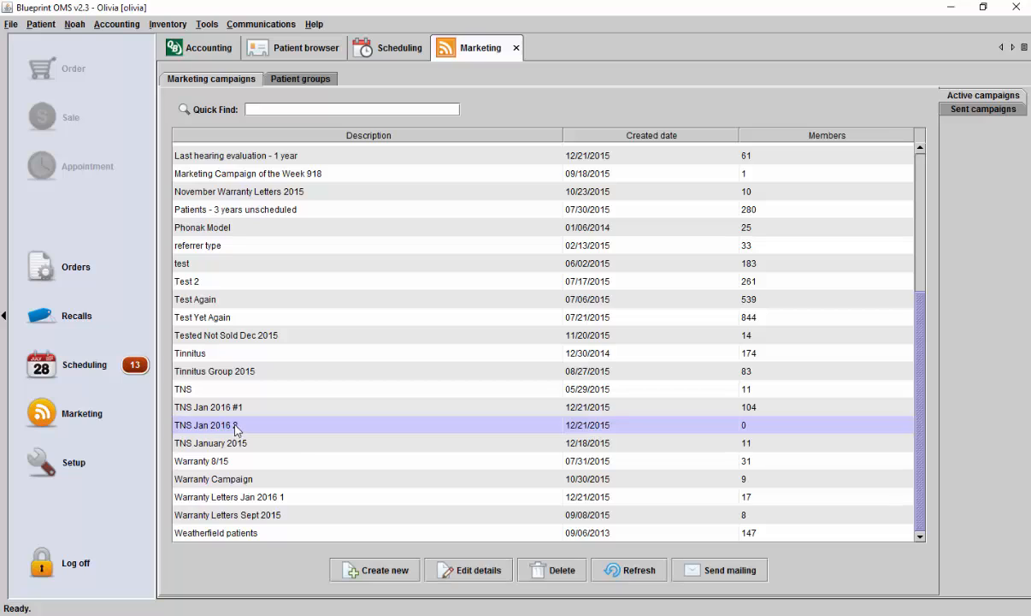
pyautogui.click(470, 573)
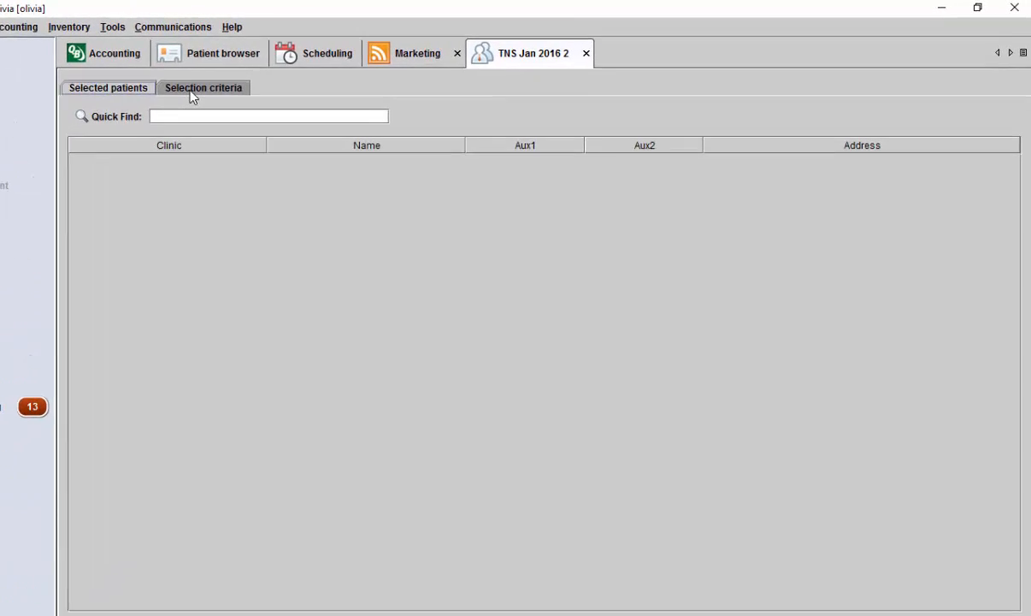
pyautogui.click(191, 91)
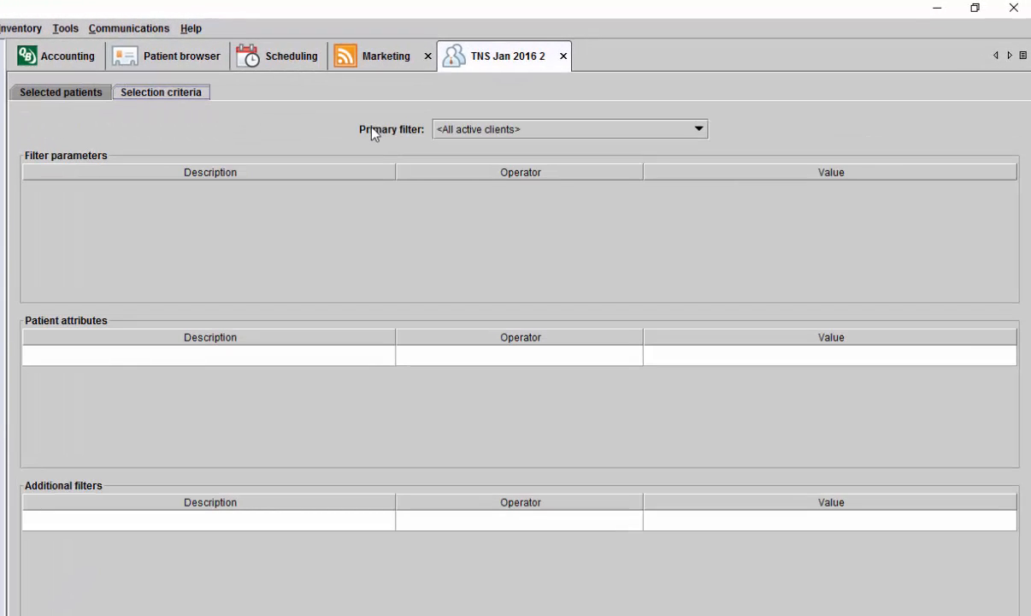
pyautogui.click(699, 129)
pyautogui.scroll(-3, 687, 181)
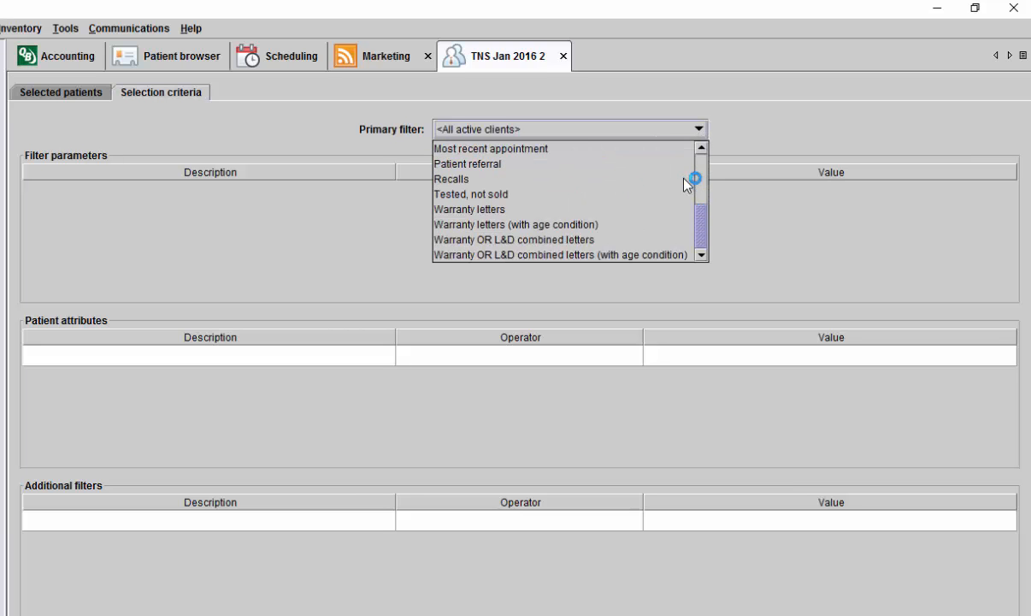
pyautogui.click(668, 196)
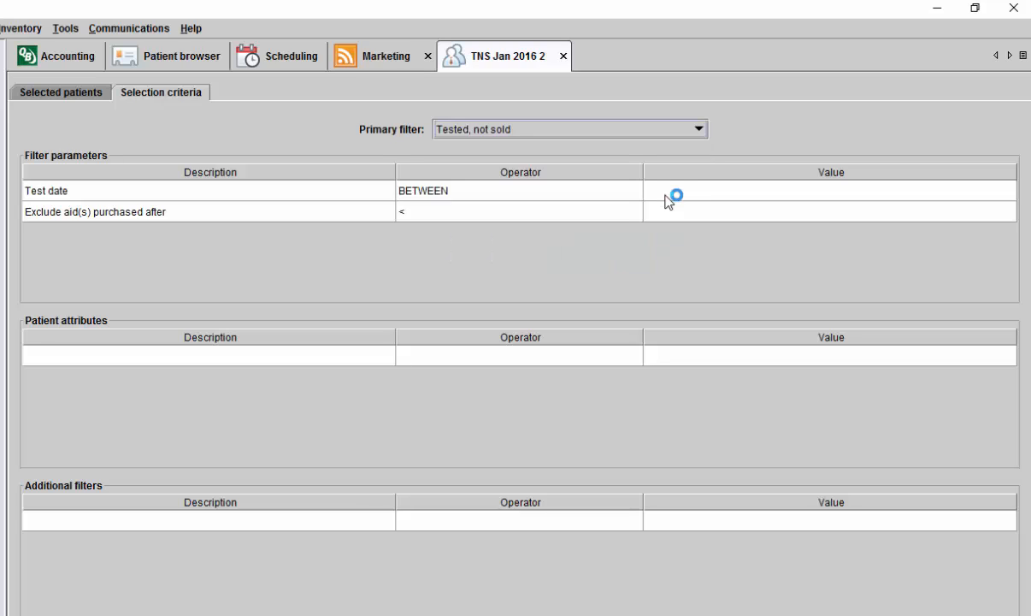
# - Set the Test date filter to between 2011-01-01 and 2015-12-17
pyautogui.click(673, 192)
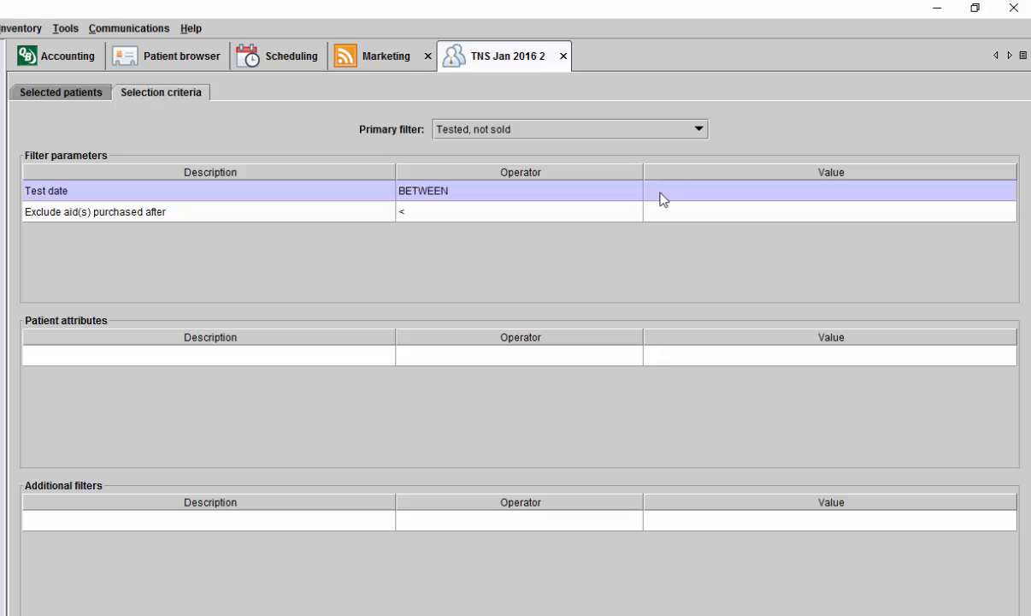
pyautogui.doubleClick(671, 195)
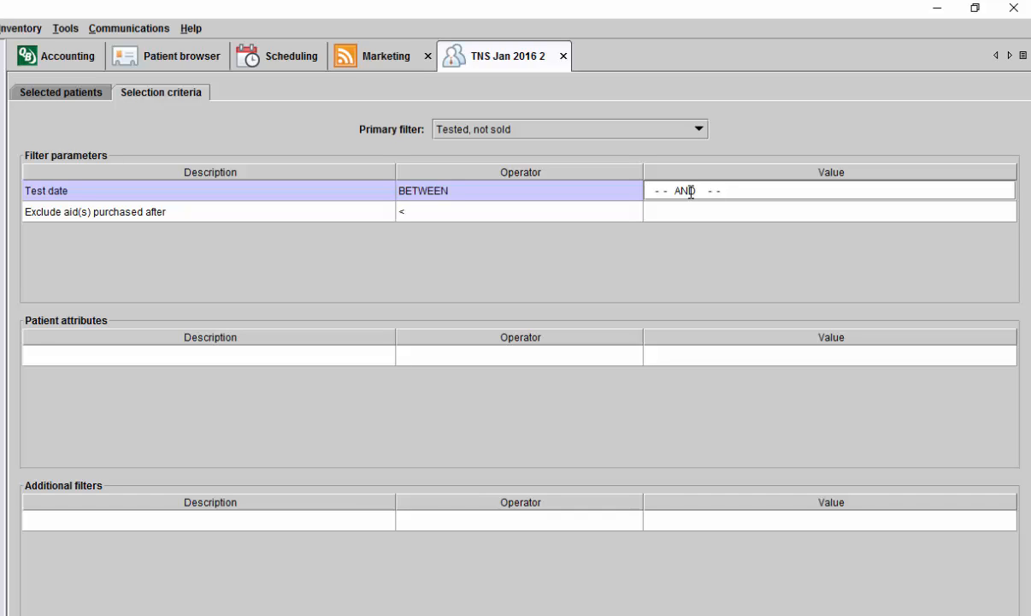
pyautogui.write('2011-01-01 AND 2015-12-17')
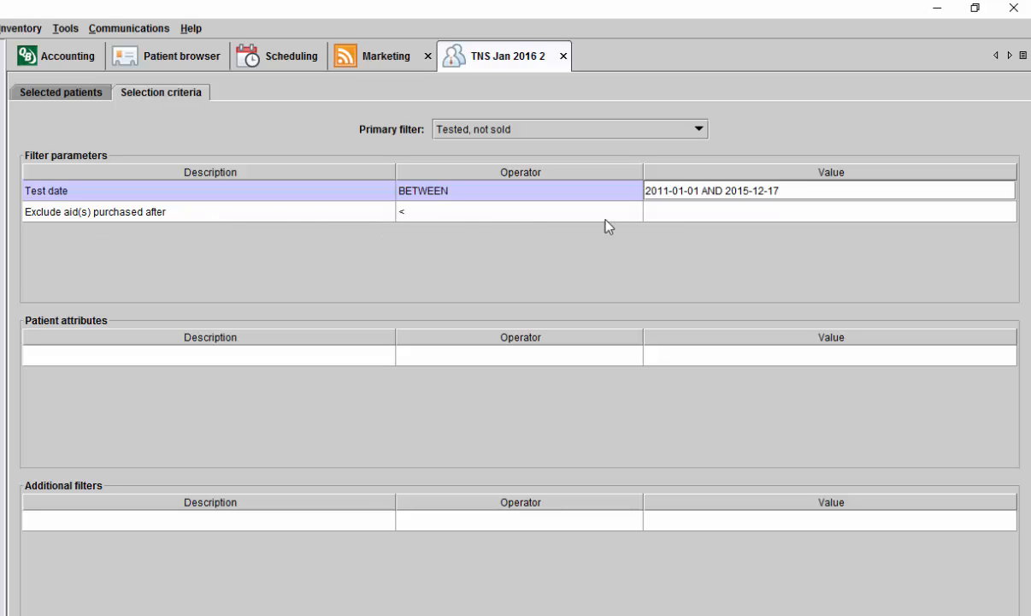
# - Set the "Exclude aid(s) purchased after" parameter to 2012-01-01 and execute the patient selection
pyautogui.click(667, 215)
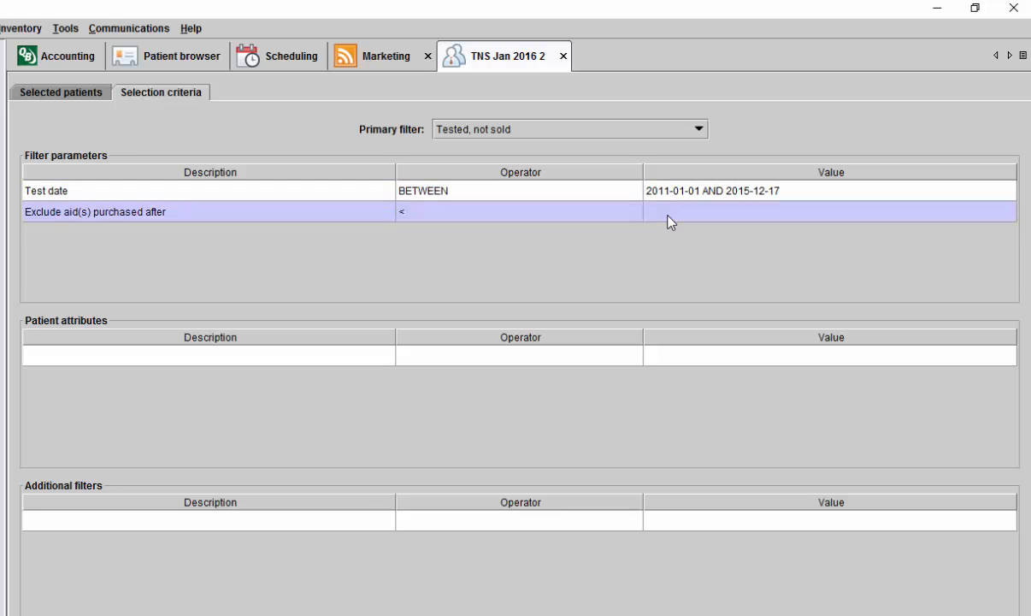
pyautogui.click(658, 216)
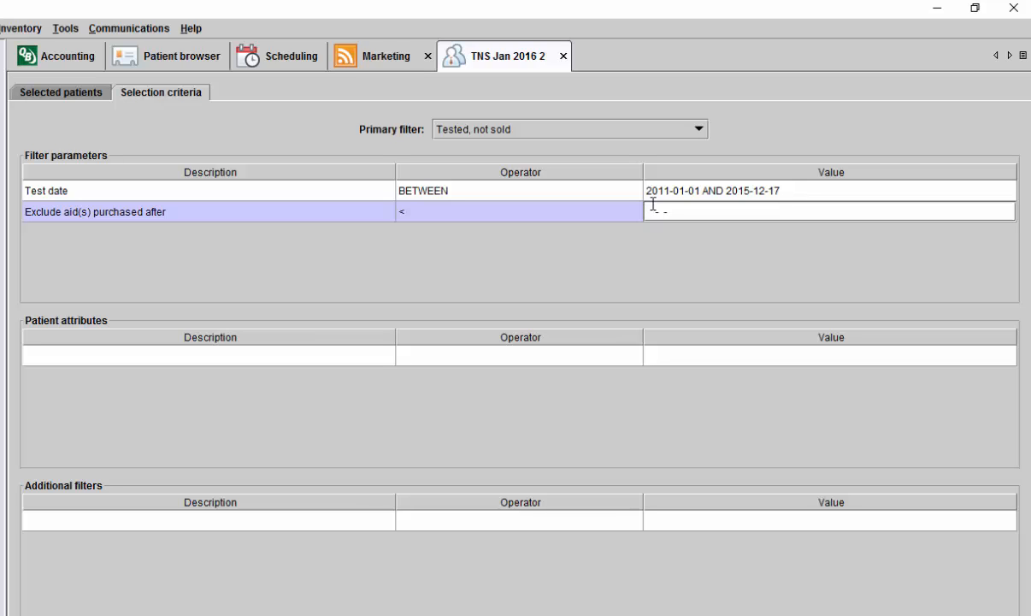
pyautogui.write('2012-01-01')
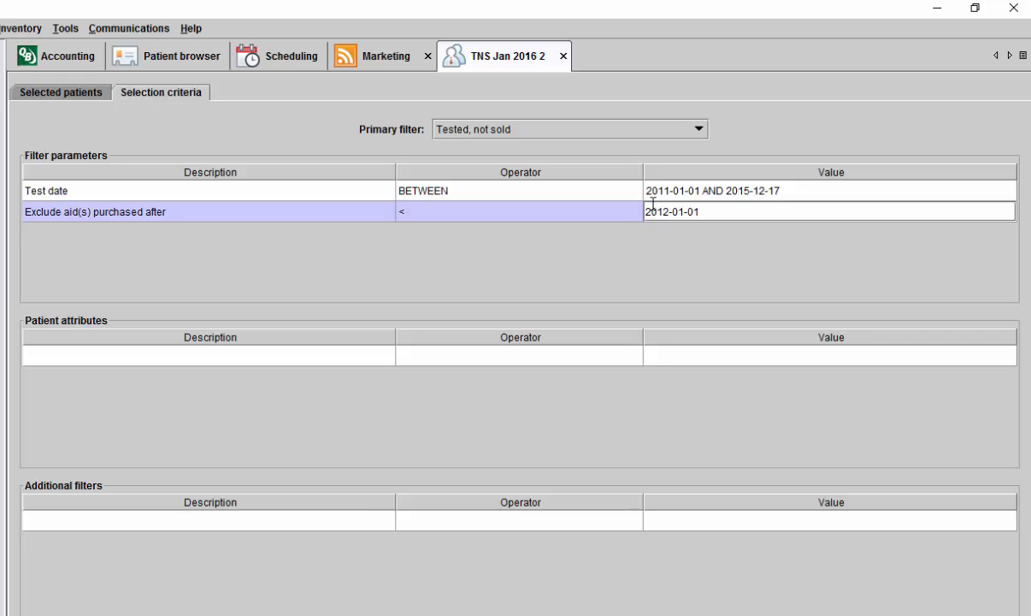
pyautogui.press('Return')
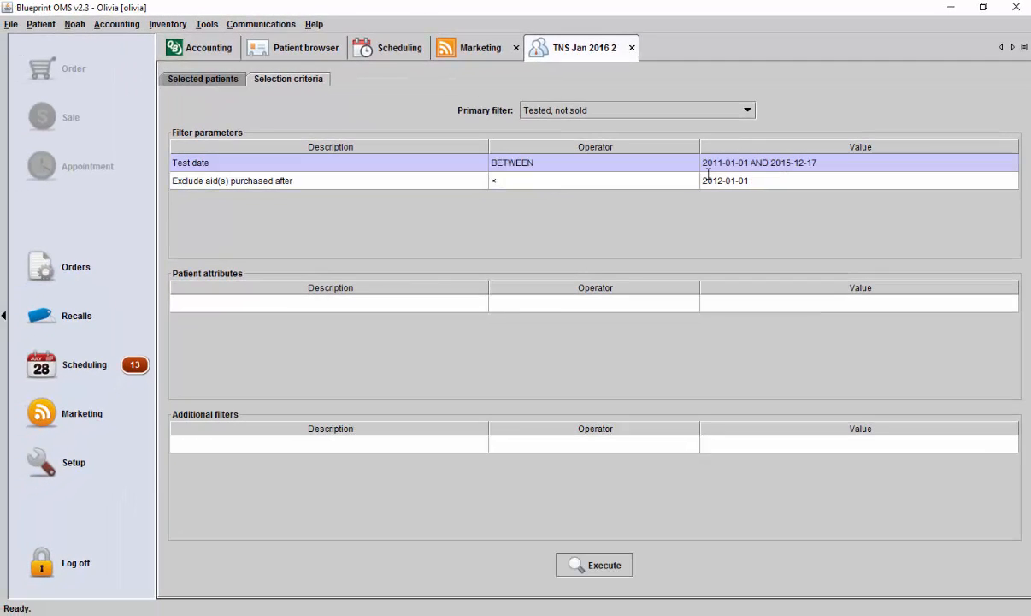
pyautogui.click(608, 568)
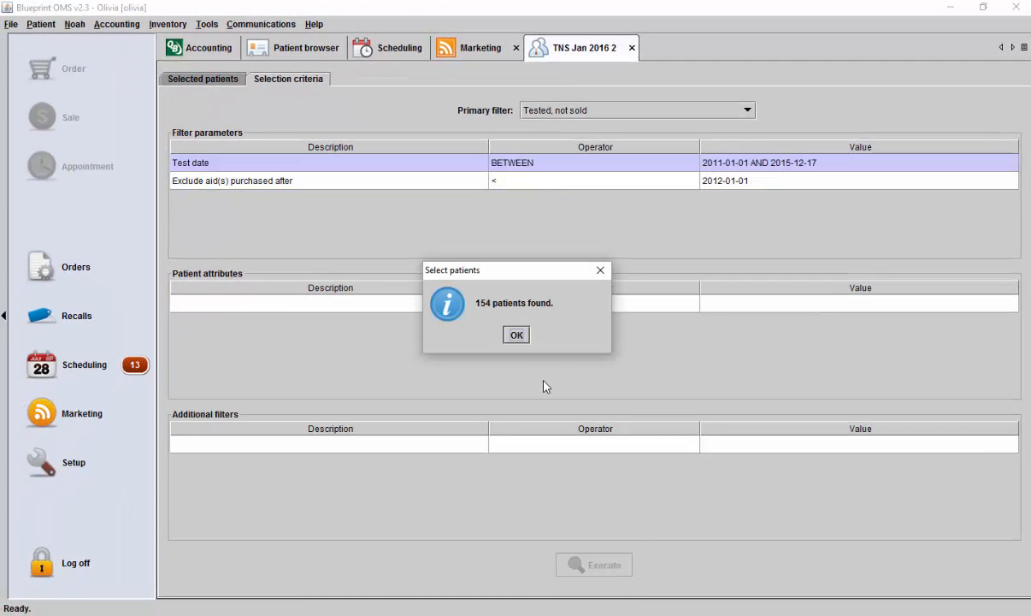
pyautogui.click(516, 335)
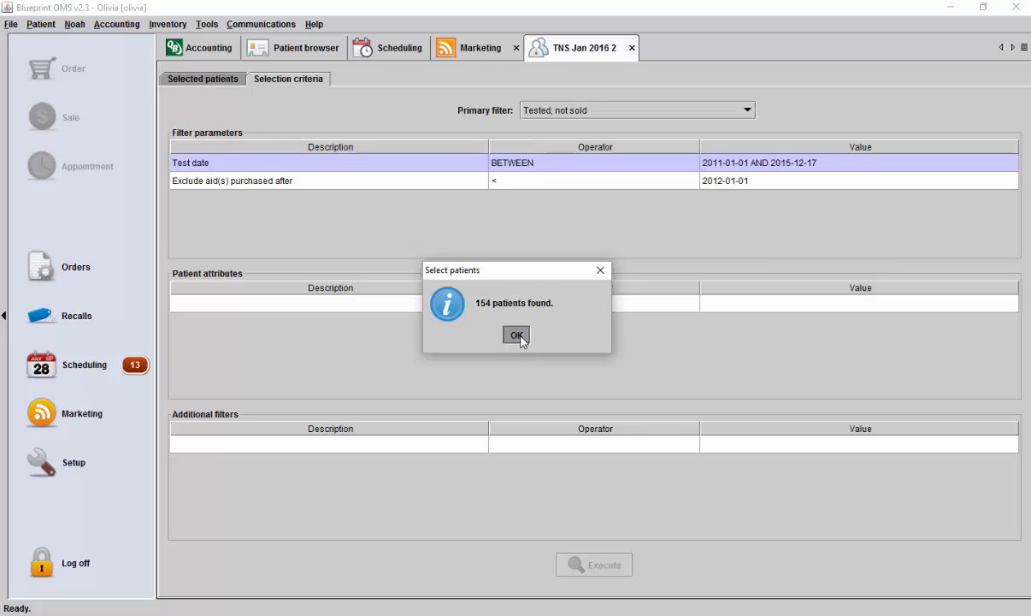
# - Generate the old Campaign Export template for the selected patients and save it as CSV file "TNS Jan 2016" in the Marketing Session folder
pyautogui.click(220, 80)
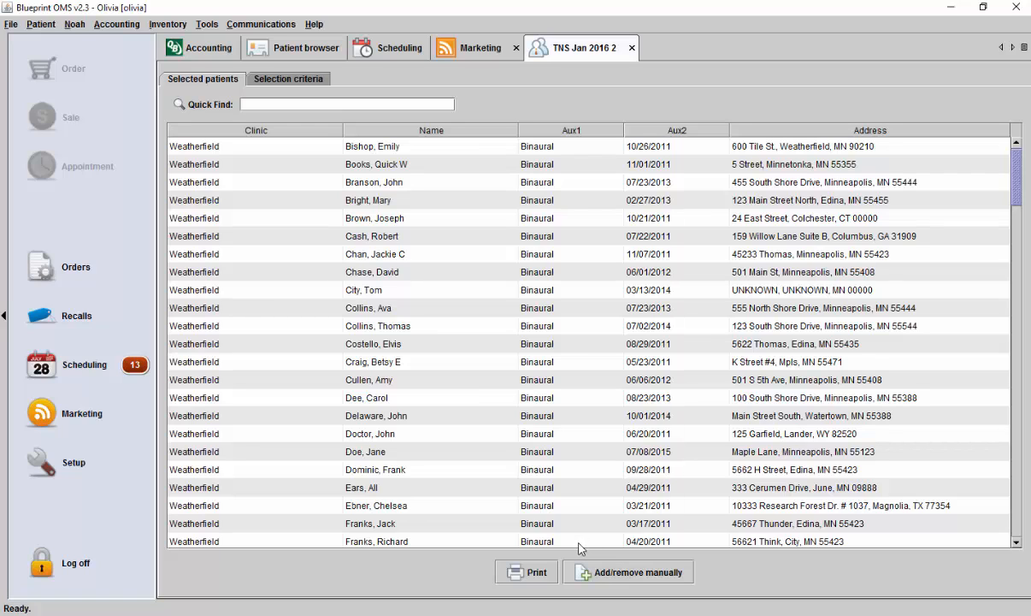
pyautogui.click(526, 571)
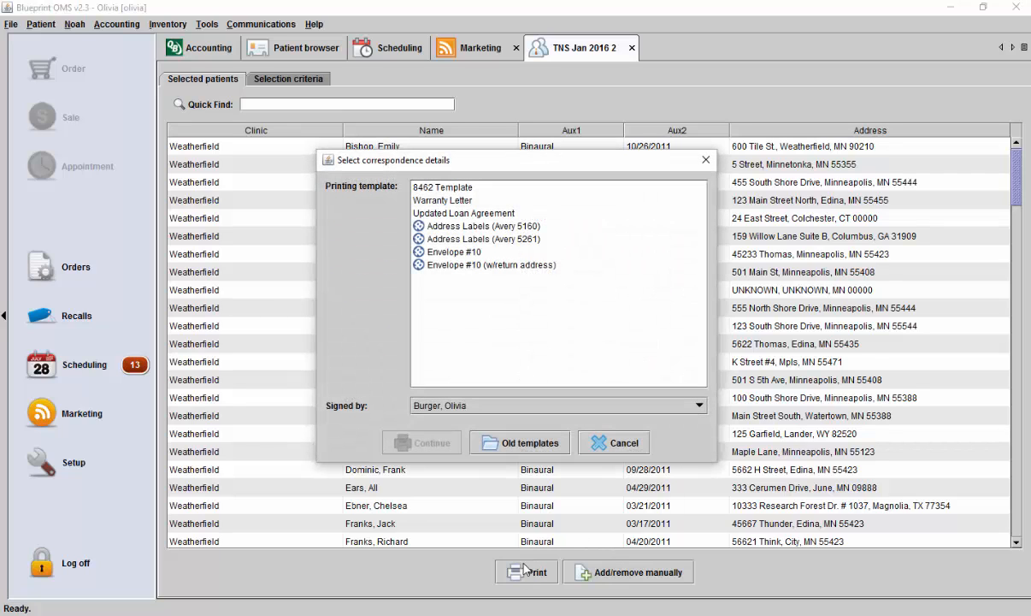
pyautogui.click(547, 451)
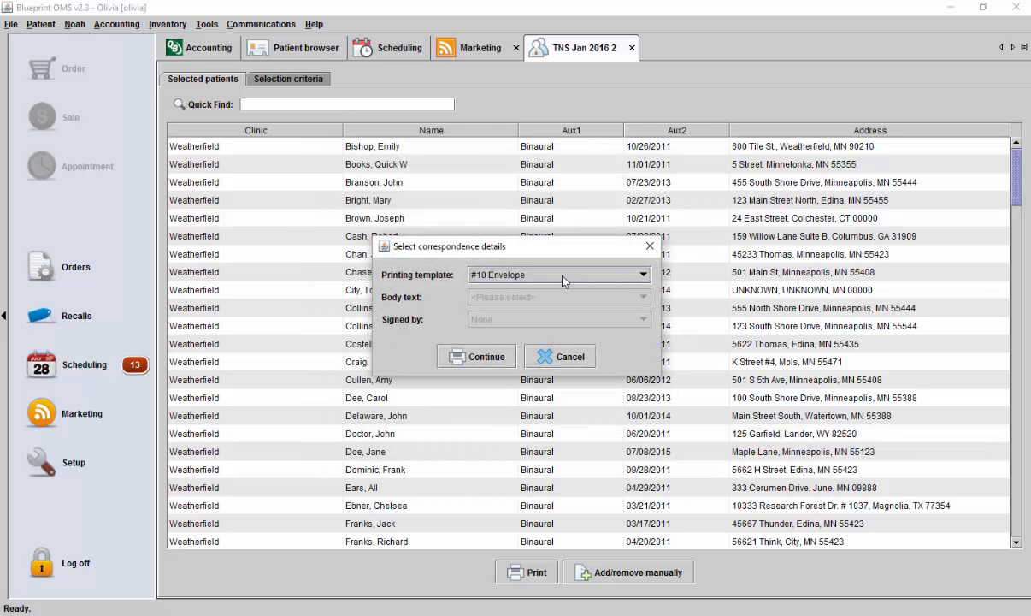
pyautogui.click(564, 281)
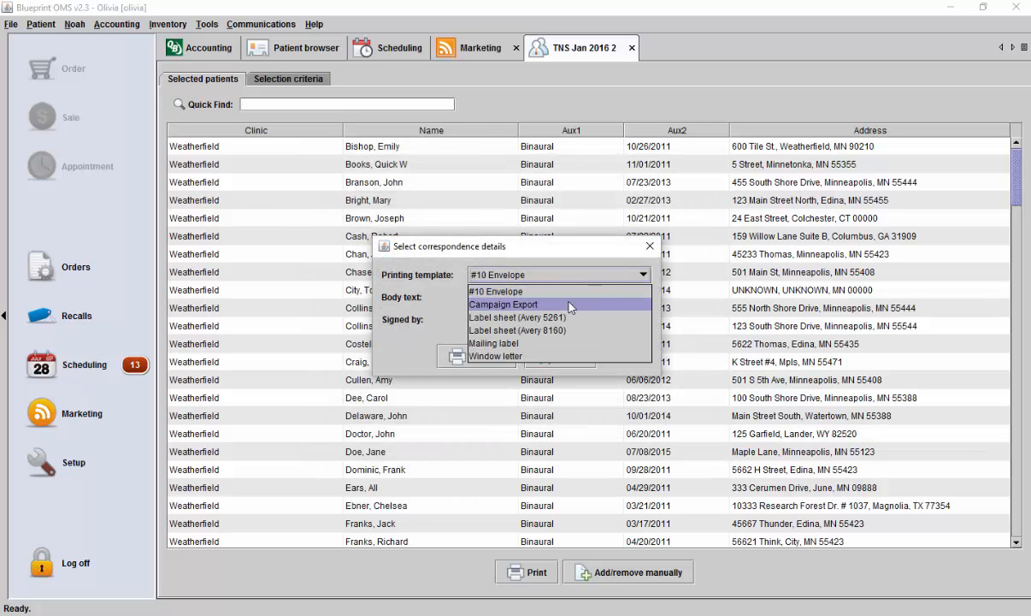
pyautogui.click(569, 305)
pyautogui.click(479, 356)
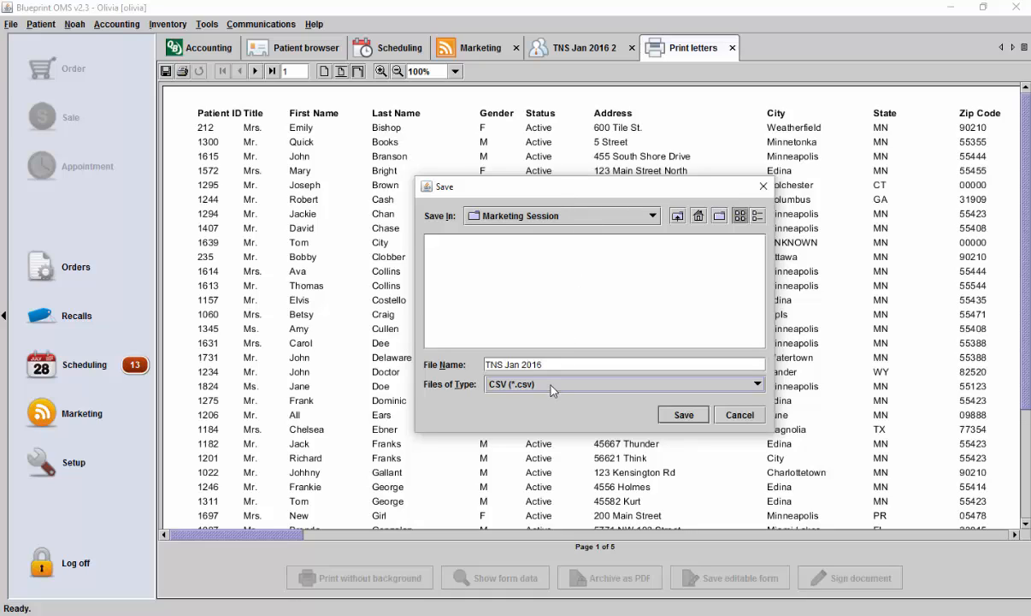
pyautogui.click(684, 419)
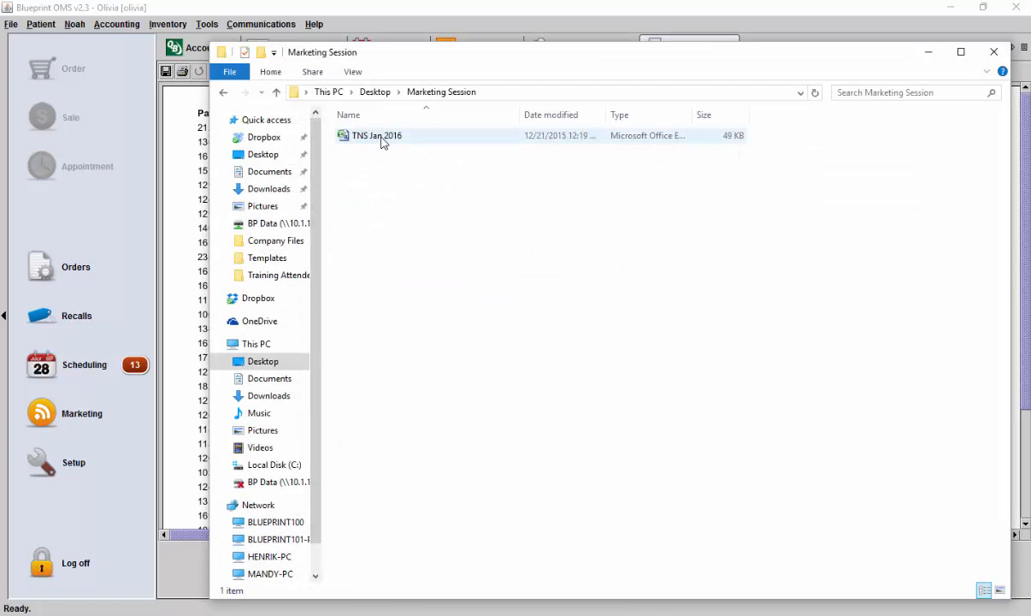
# - Open the exported TNS Jan 2016 file in Excel and turn on filtering for the whole sheet
pyautogui.doubleClick(376, 136)
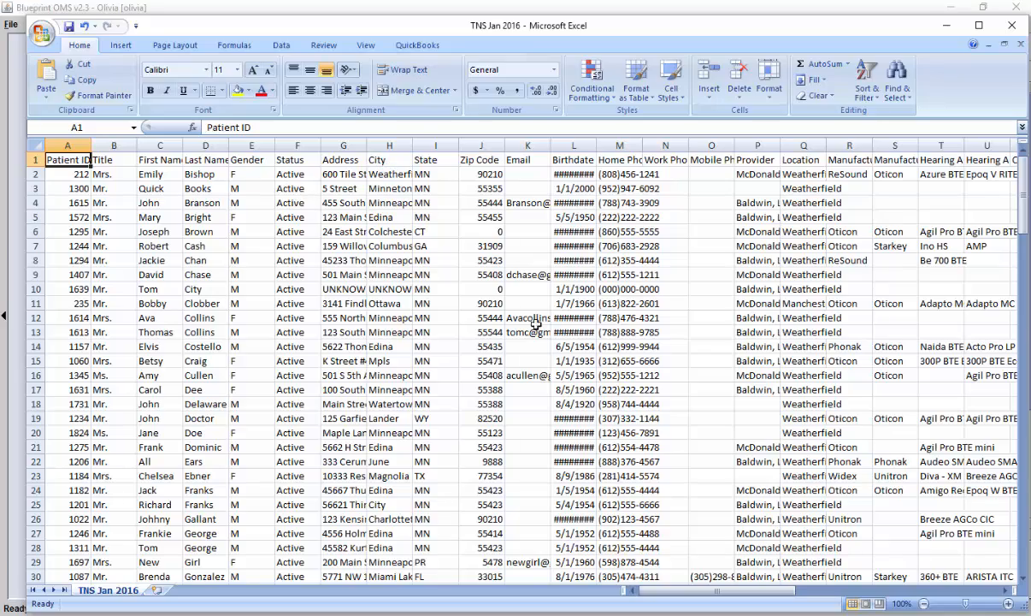
pyautogui.scroll(-4, 594, 359)
pyautogui.scroll(4, 594, 359)
pyautogui.click(35, 146)
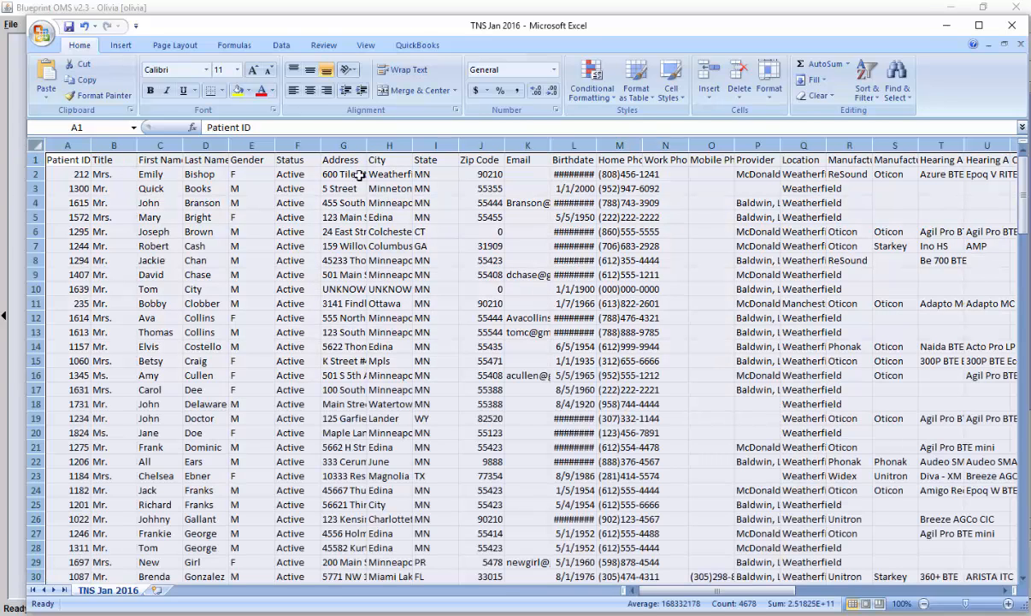
pyautogui.click(867, 83)
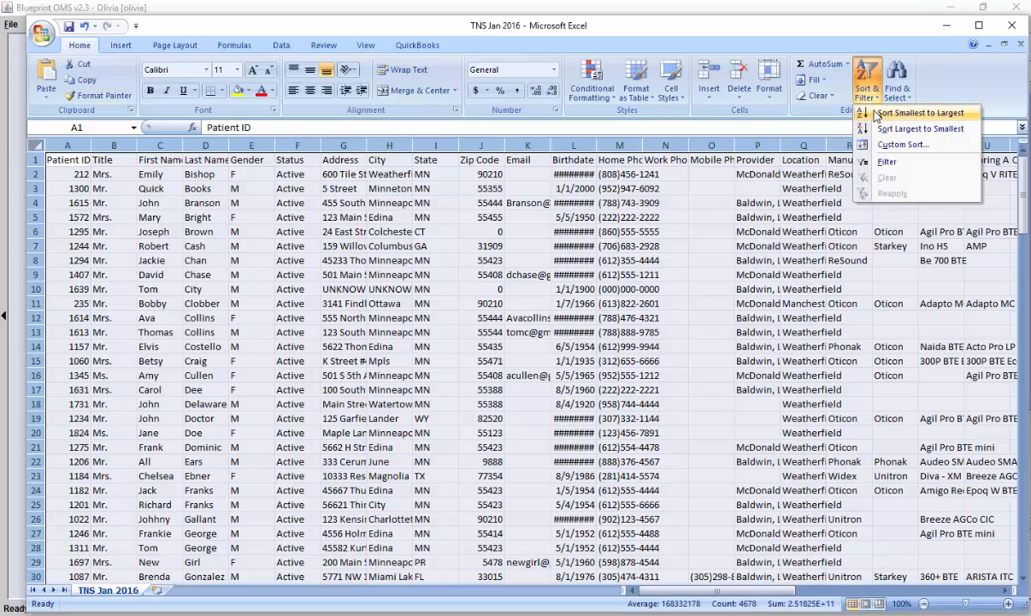
pyautogui.click(889, 162)
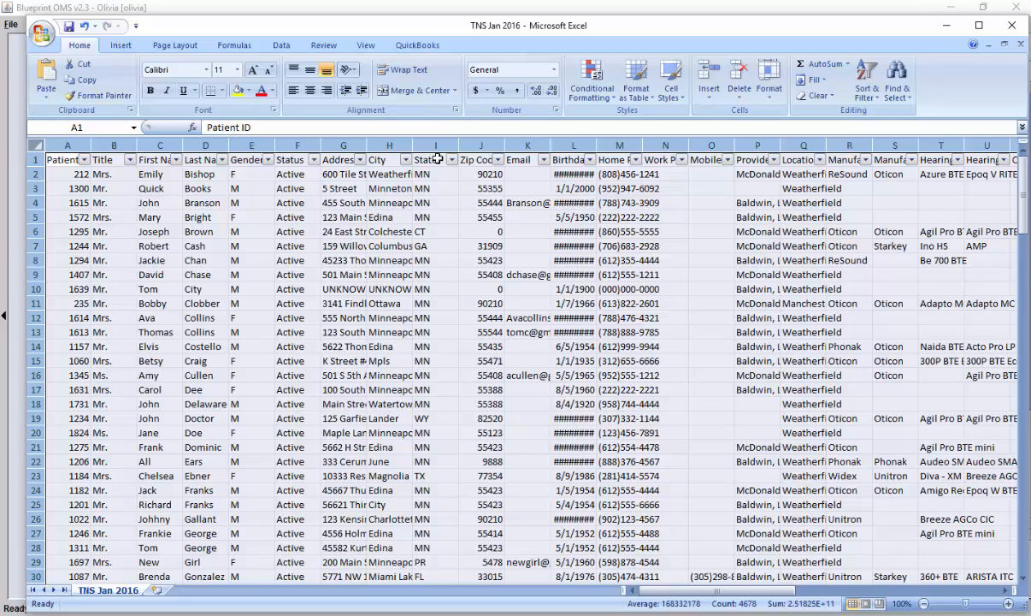
# - Sort the exported patient list by City from A to Z, review the remaining columns, and minimize the workbook
pyautogui.click(405, 160)
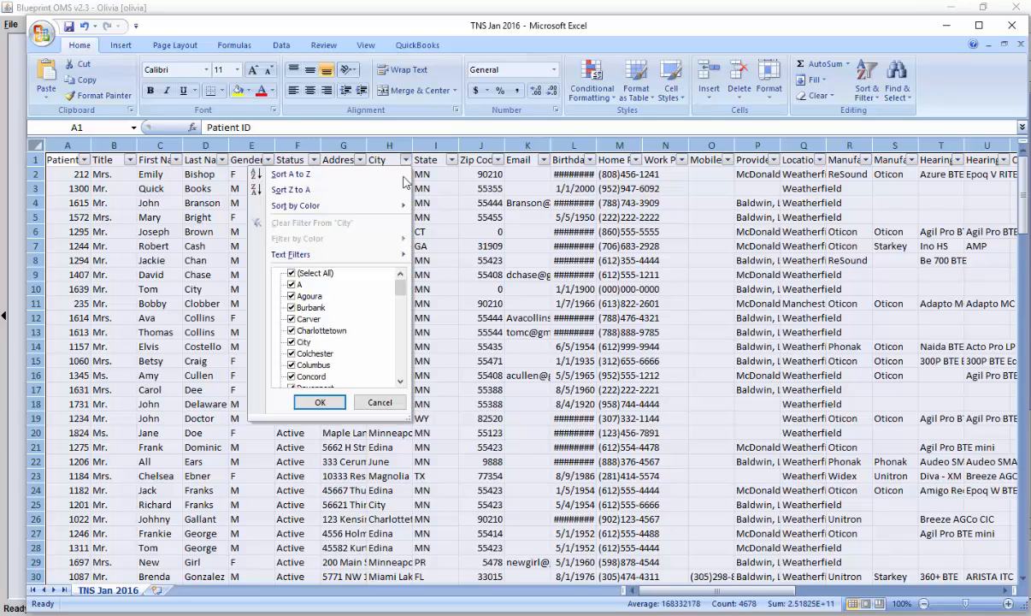
pyautogui.click(332, 180)
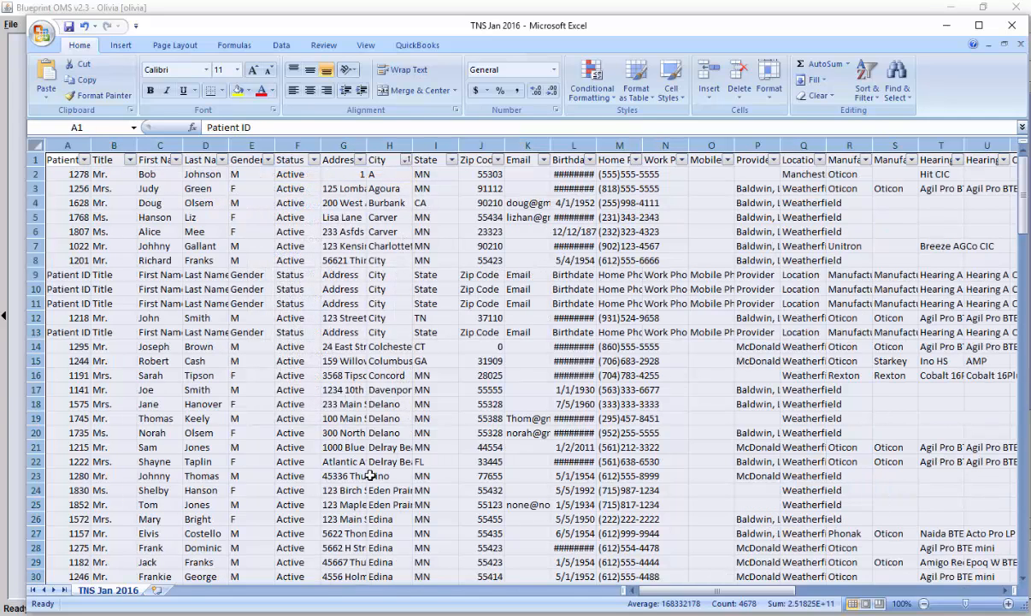
pyautogui.moveTo(733, 590); pyautogui.dragTo(778, 590)
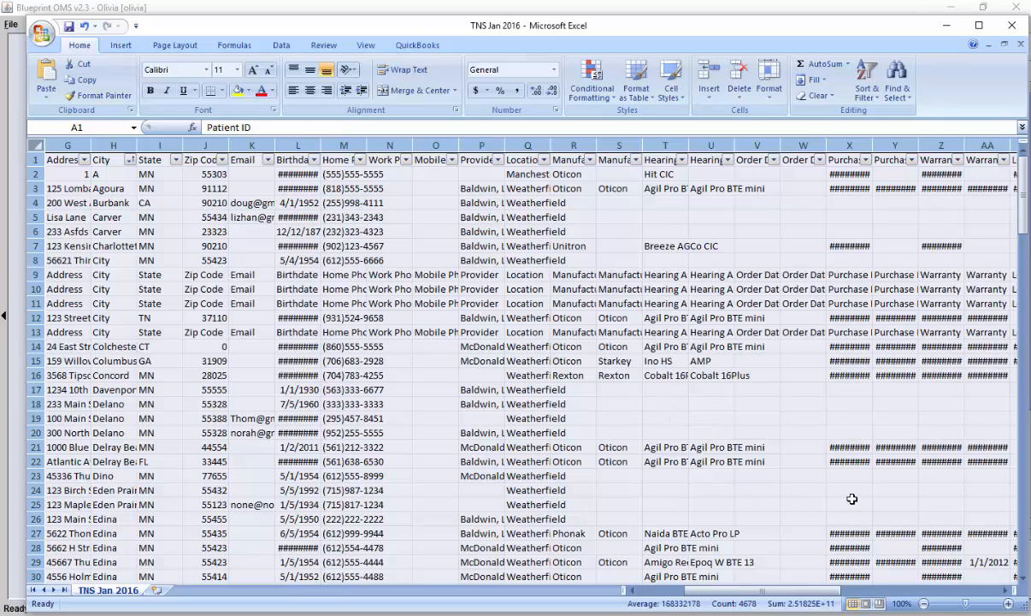
pyautogui.click(947, 25)
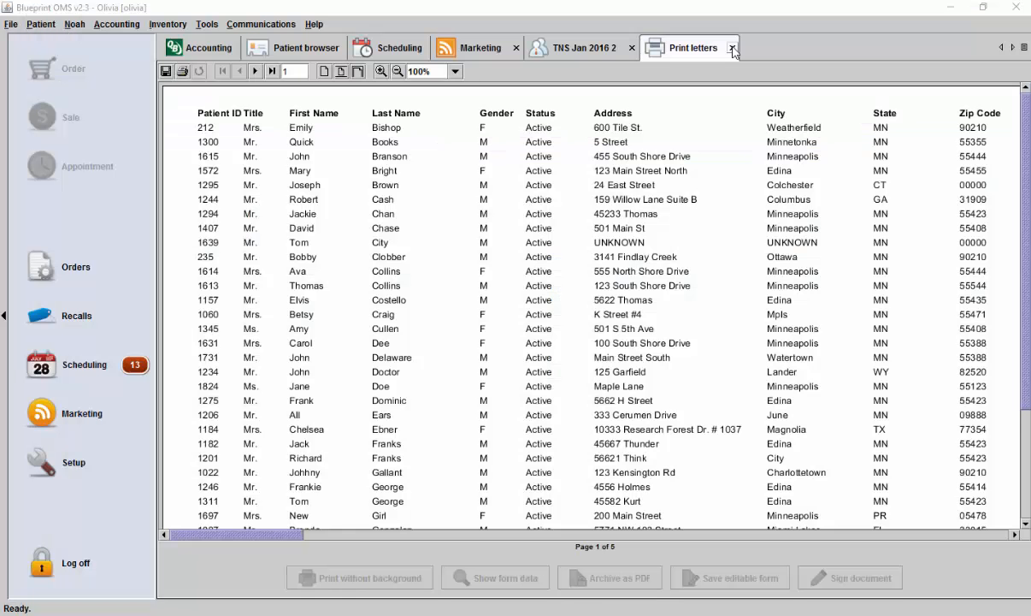
# - Close the letter preview and create a new marketing campaign named "Last Aid Purchased Jan 2016 2"
pyautogui.click(732, 49)
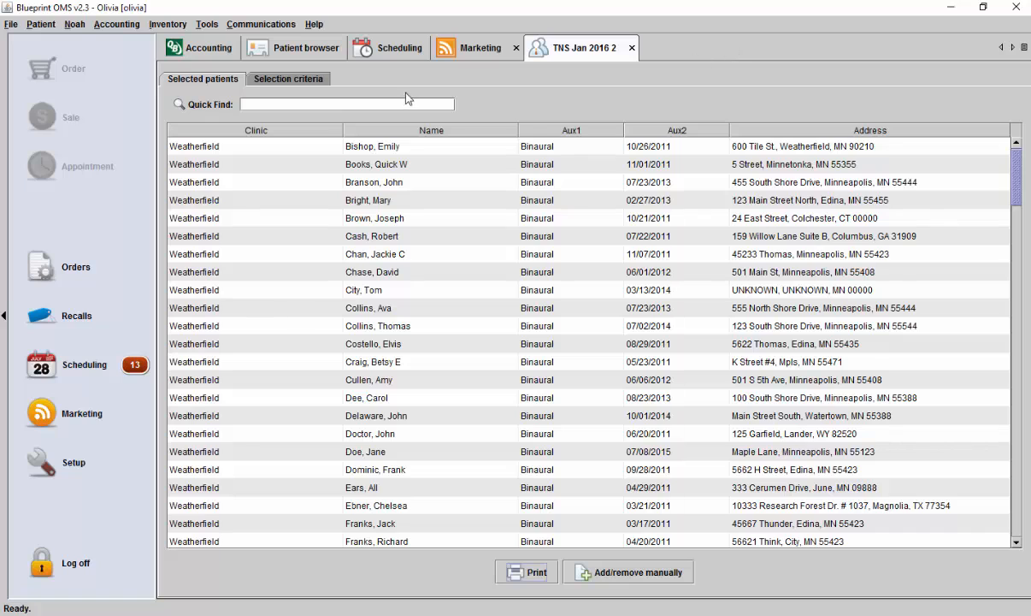
pyautogui.click(453, 52)
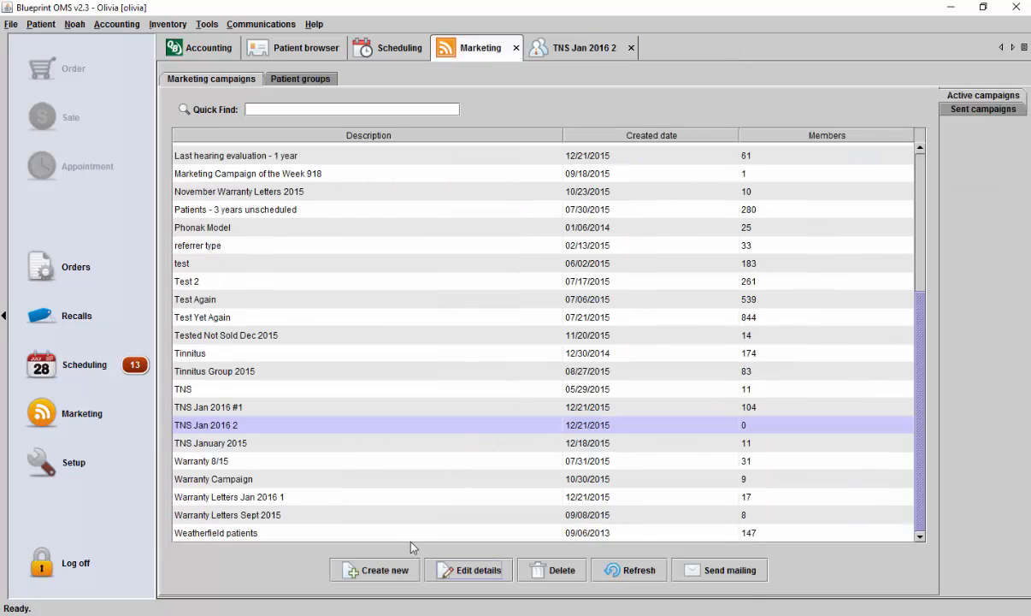
pyautogui.click(394, 571)
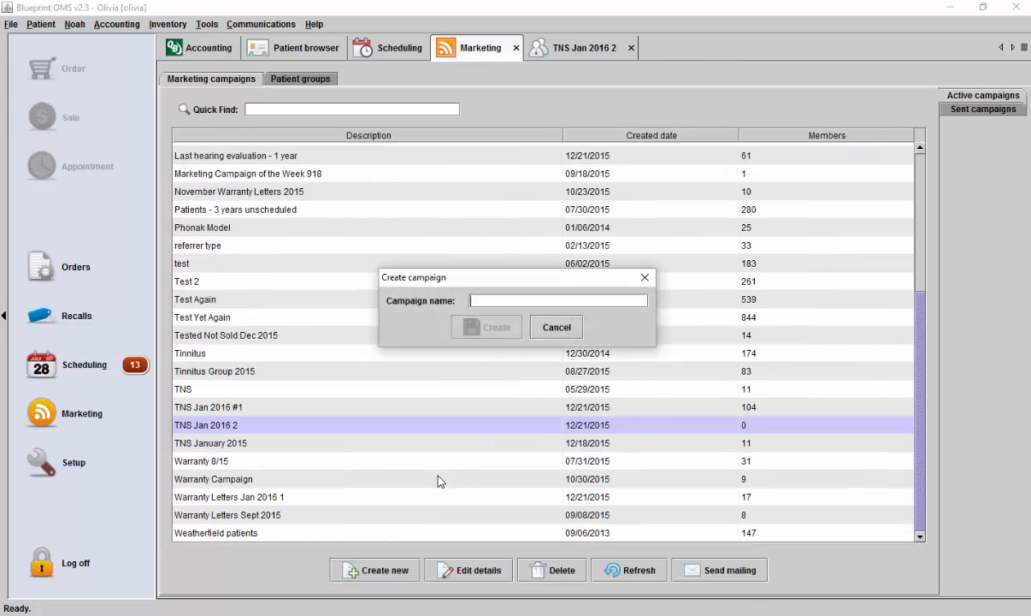
pyautogui.write('Last Aid')
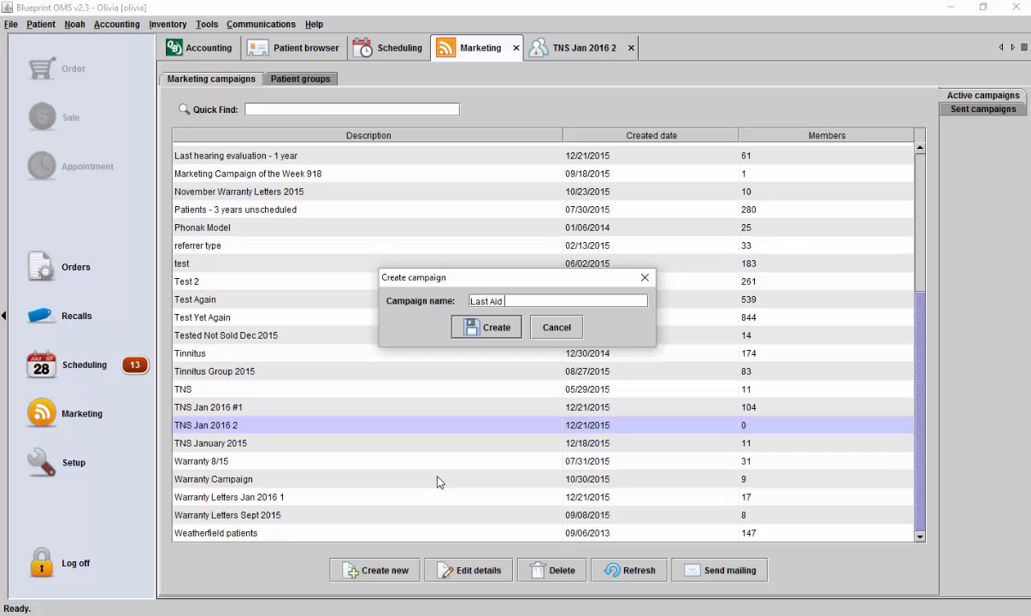
pyautogui.write(' Purchased')
pyautogui.write('Jan 2016 2')
pyautogui.click(510, 332)
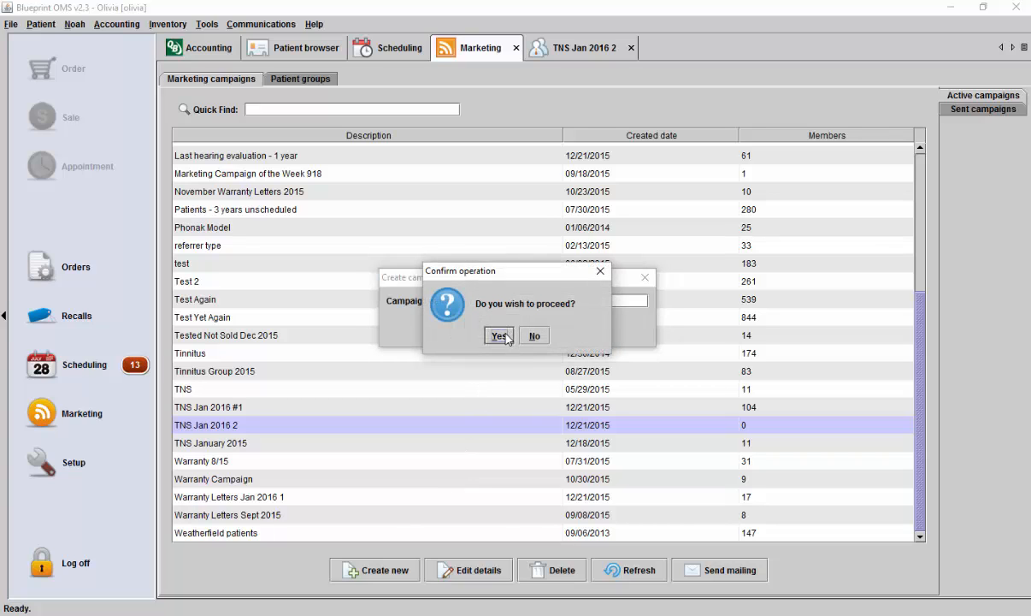
pyautogui.click(498, 335)
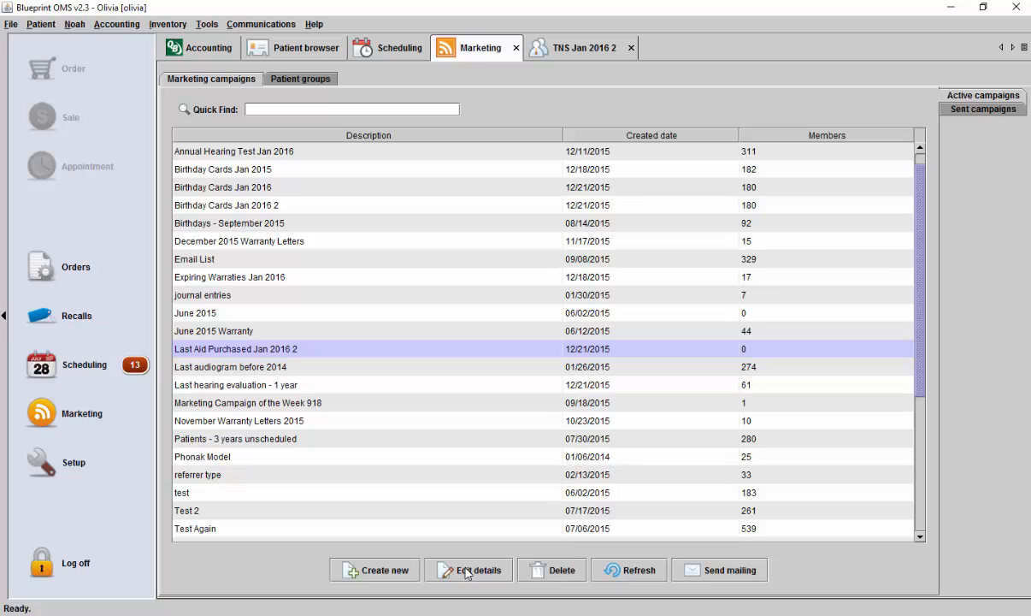
# - Open the new campaign's selection criteria and add "Last aid purchase" as an additional filter
pyautogui.click(468, 571)
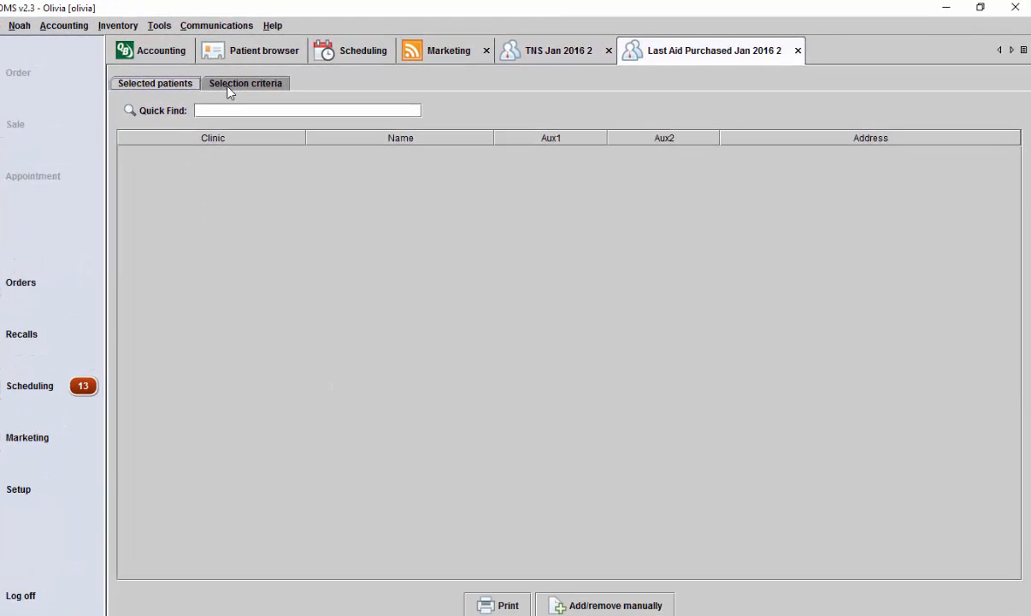
pyautogui.click(230, 86)
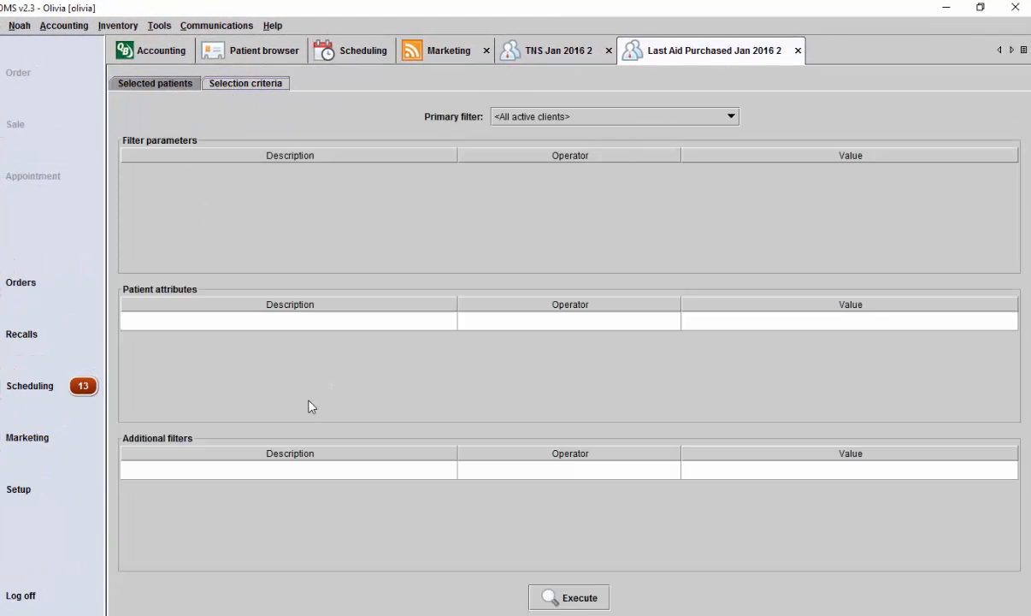
pyautogui.click(326, 470)
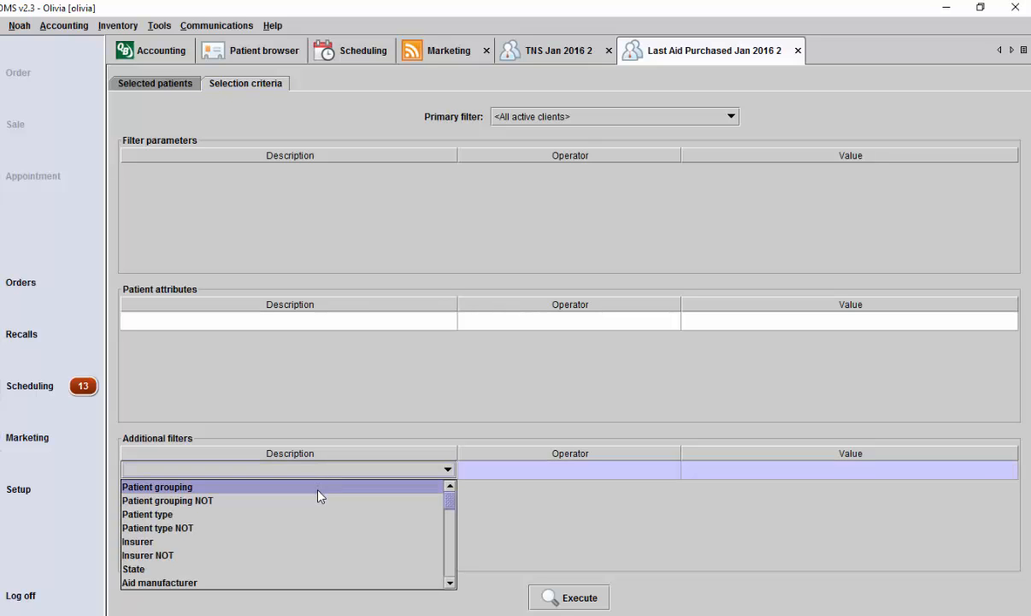
pyautogui.scroll(-2, 320, 492)
pyautogui.scroll(-2, 320, 495)
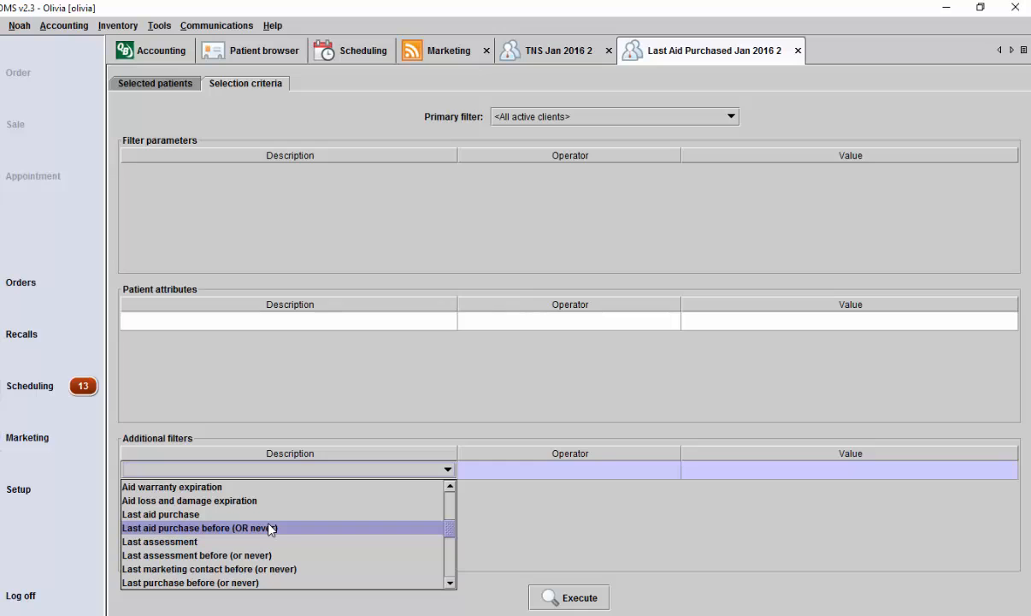
pyautogui.click(187, 516)
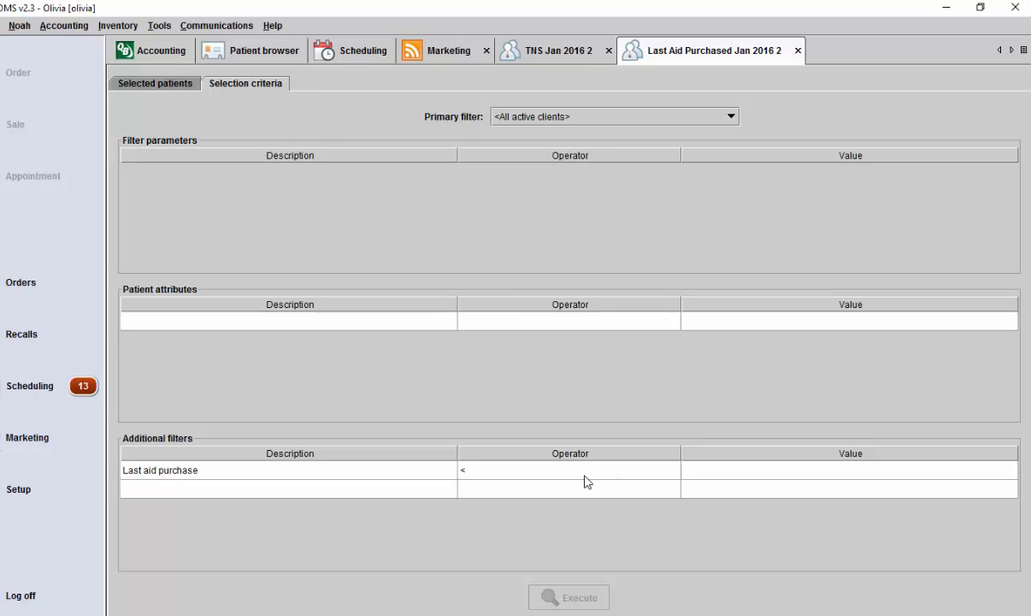
# - Set the Last aid purchase filter value to 2012-01-01 and execute the patient selection
pyautogui.click(711, 470)
pyautogui.click(710, 471)
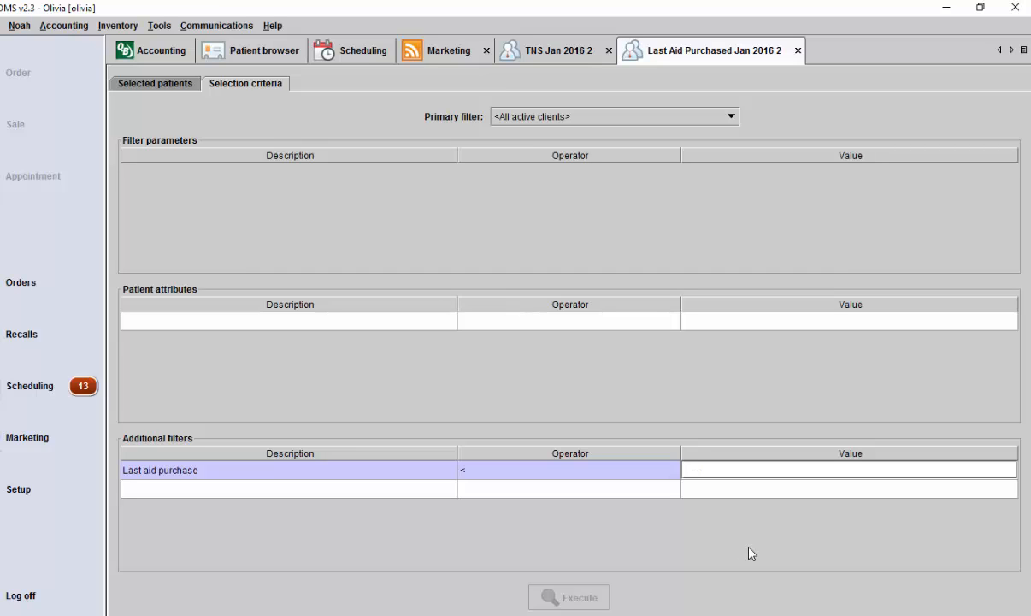
pyautogui.write('2012-01-01')
pyautogui.press('Return')
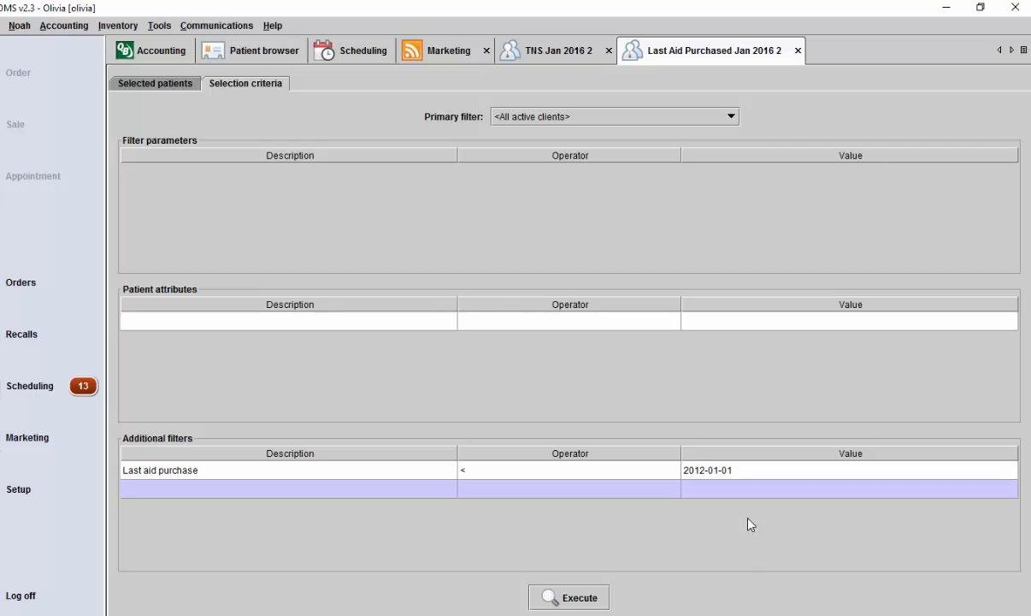
pyautogui.click(591, 603)
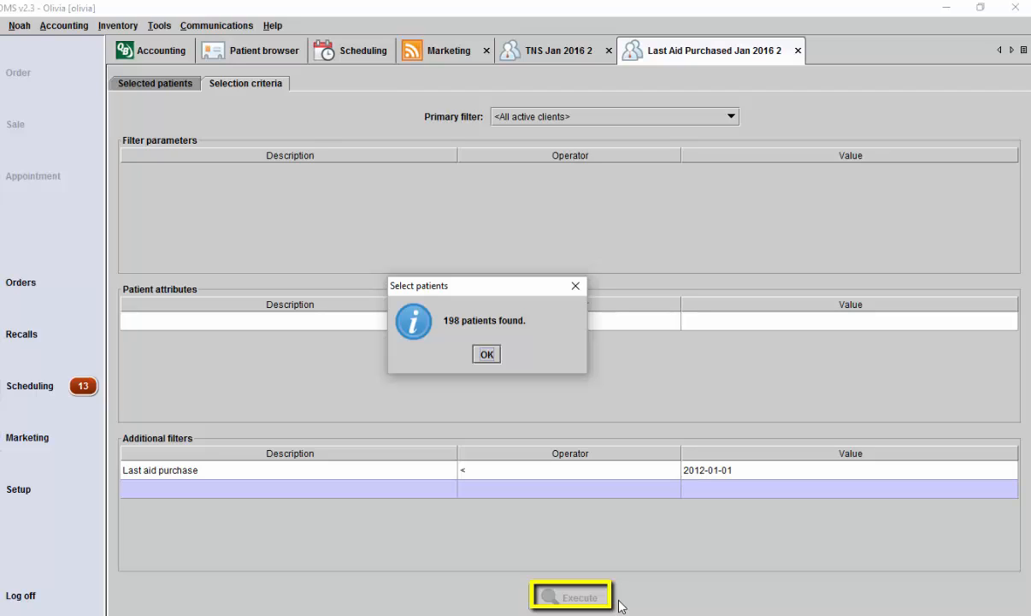
pyautogui.click(487, 355)
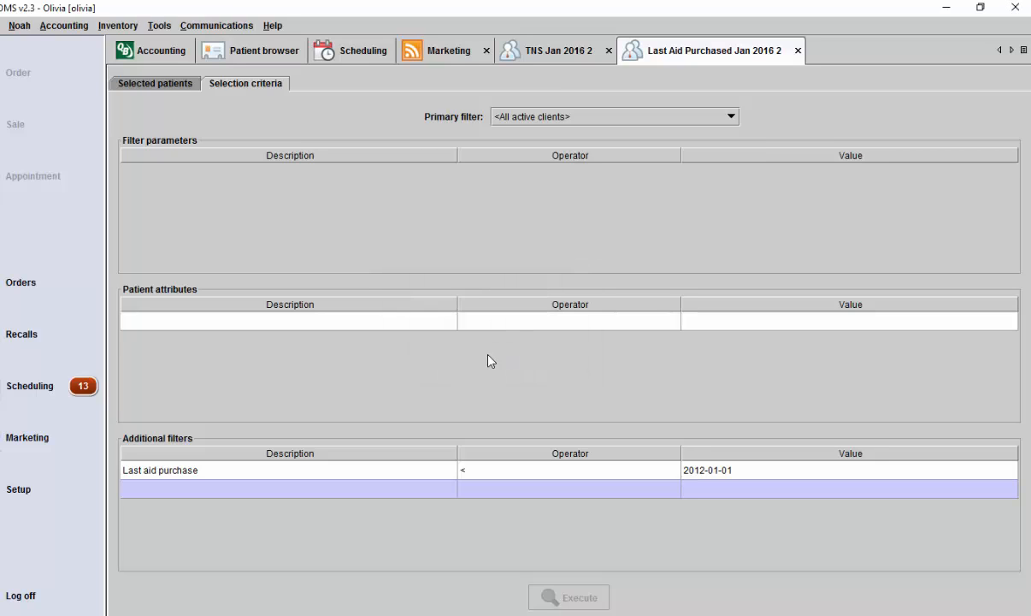
# - Add the patient attribute Location = Weatherfield, execute the selection again and show the selected patients
pyautogui.click(416, 323)
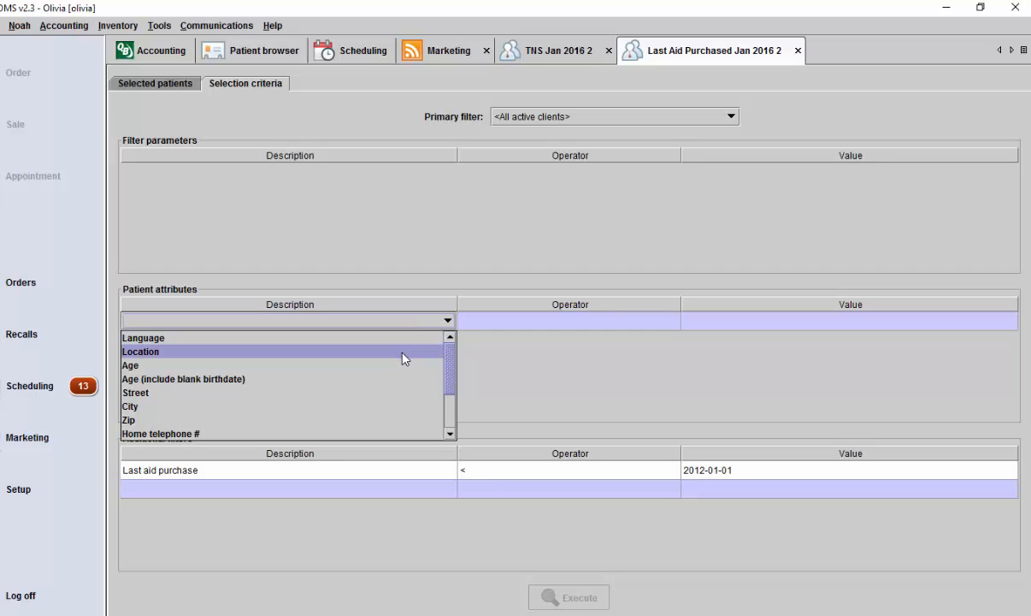
pyautogui.click(405, 351)
pyautogui.click(727, 339)
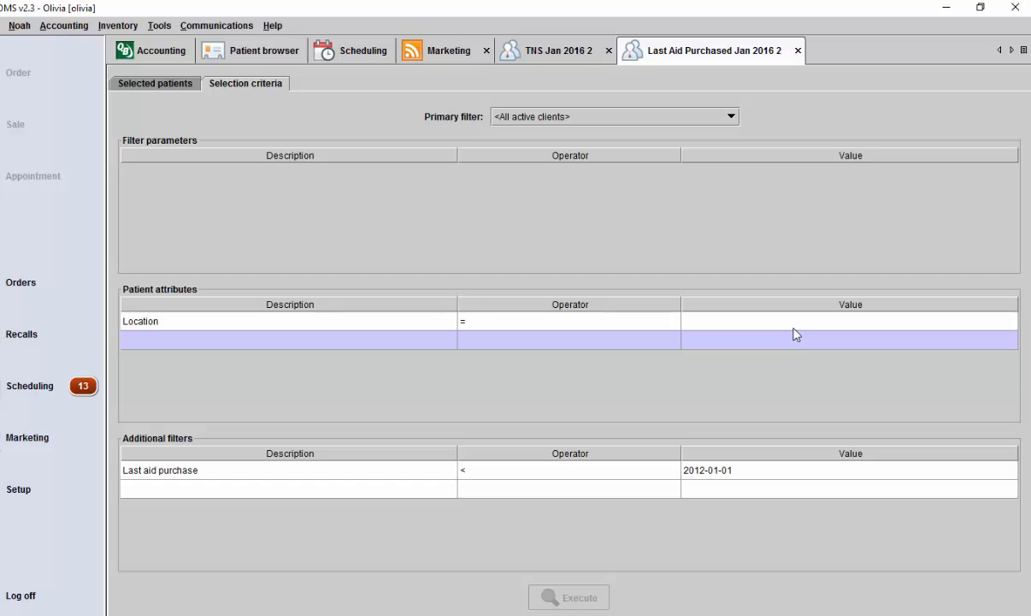
pyautogui.click(794, 323)
pyautogui.click(718, 365)
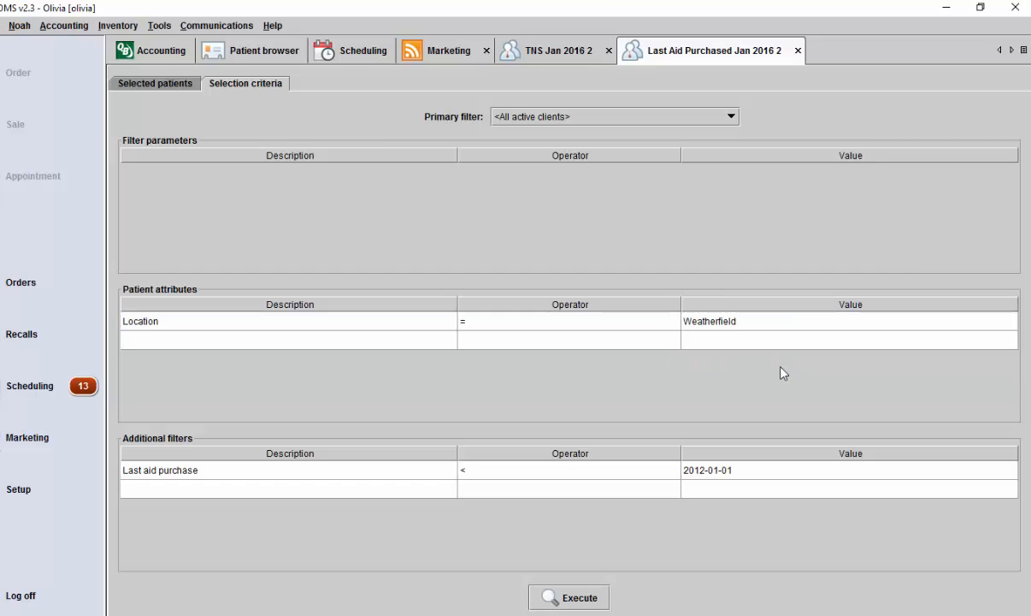
pyautogui.click(570, 600)
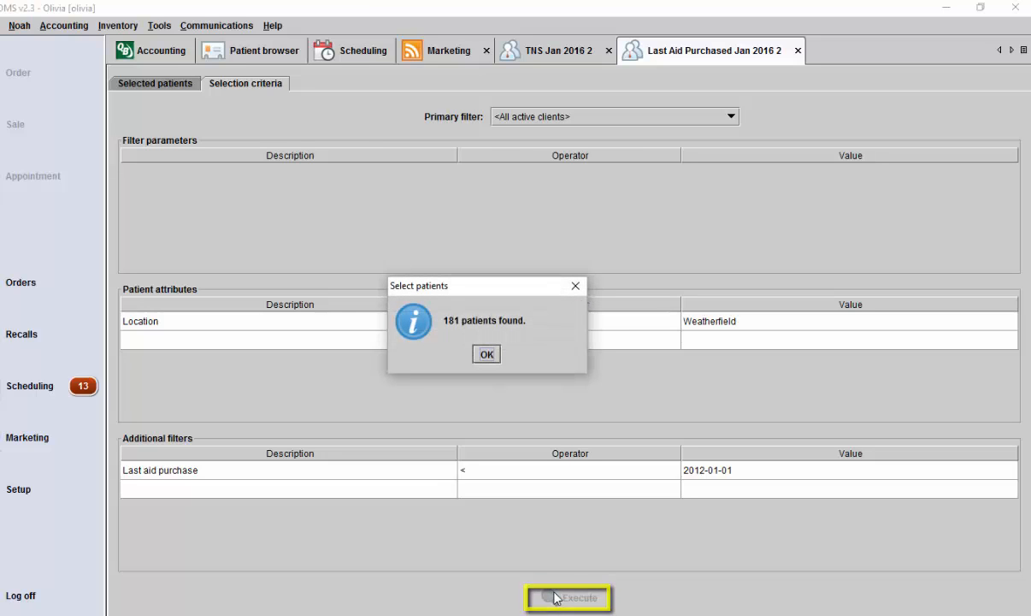
pyautogui.click(492, 357)
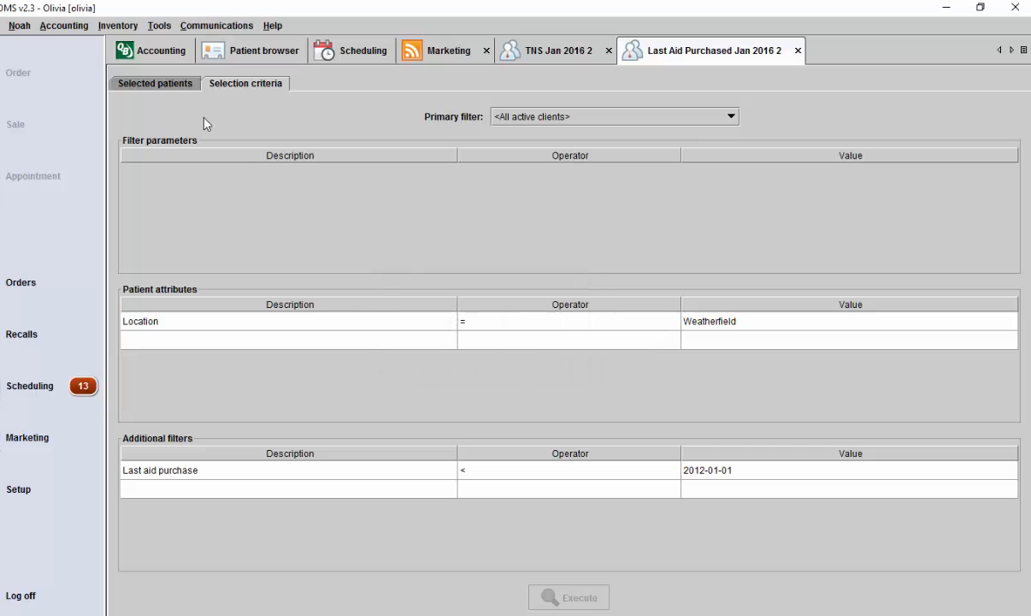
pyautogui.click(162, 84)
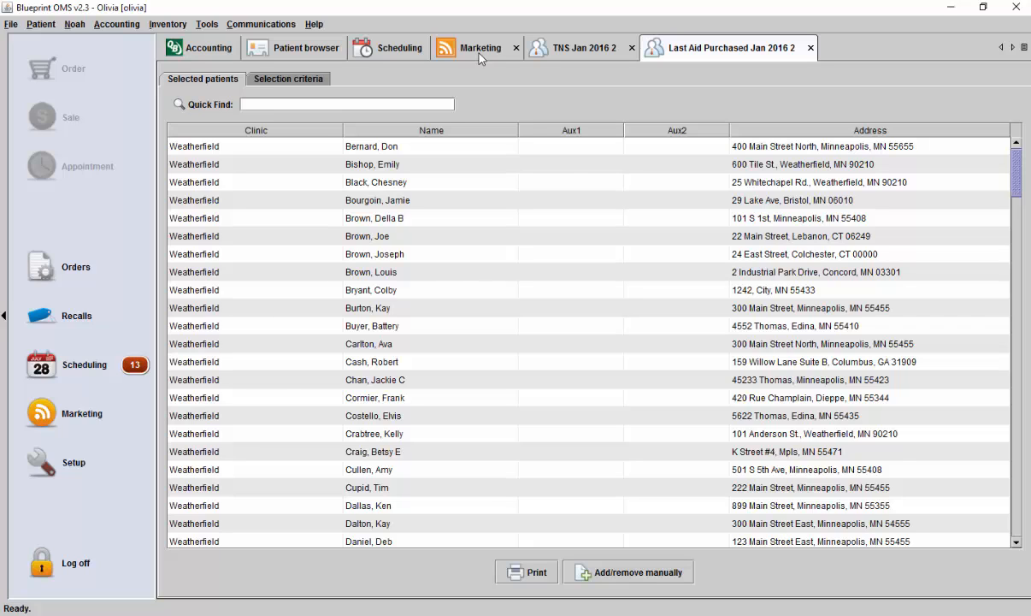
# - Send the mailing for the Last Aid Purchased Jan 2016 2 campaign from the campaign list
pyautogui.click(479, 54)
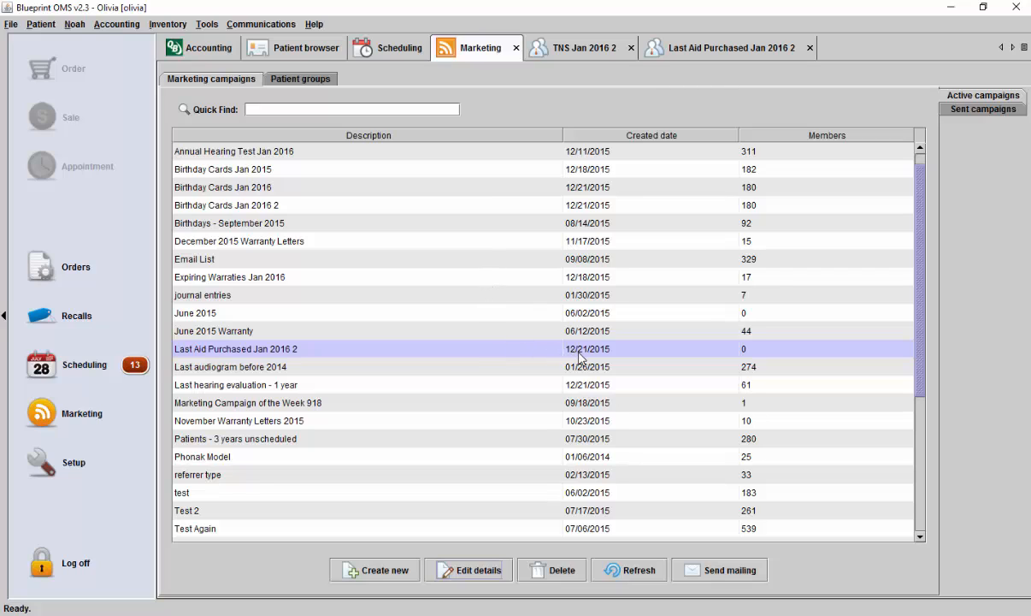
pyautogui.click(721, 573)
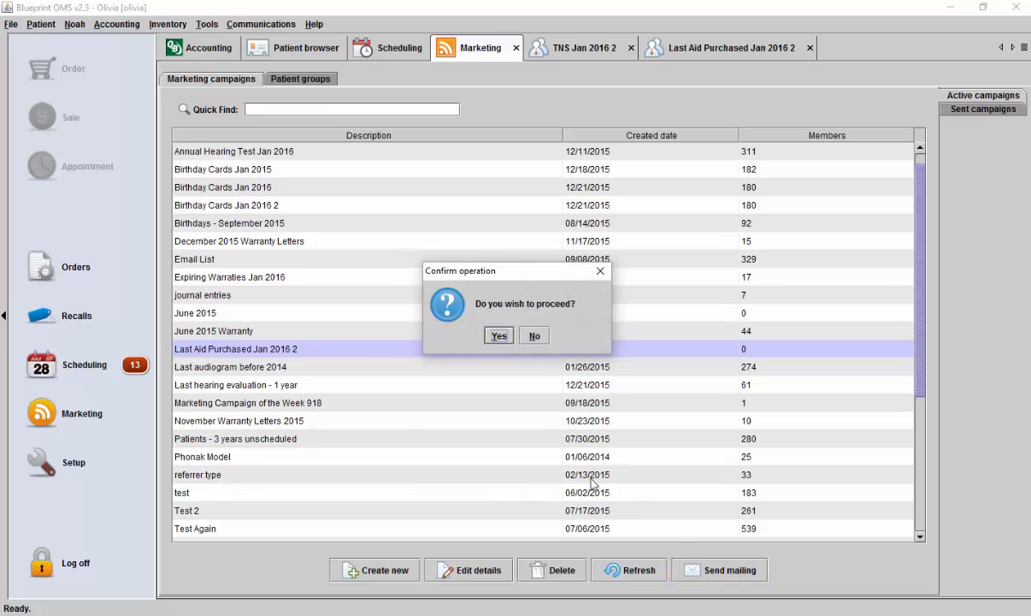
pyautogui.click(498, 335)
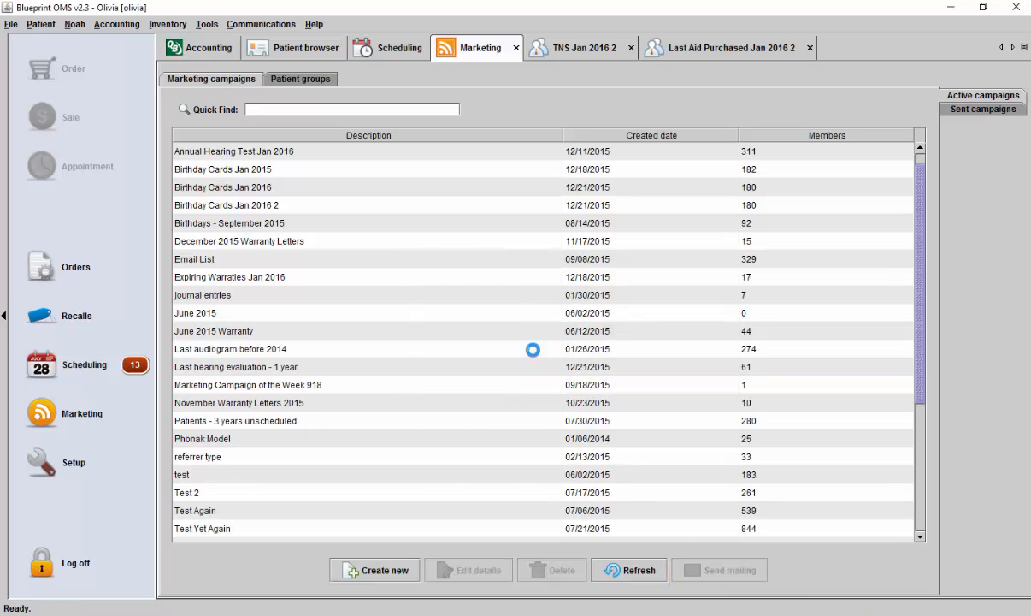
# - Find Last Aid Purchased Jan 2016 2 among the sent campaigns, open its details and look through its selected patients
pyautogui.click(979, 111)
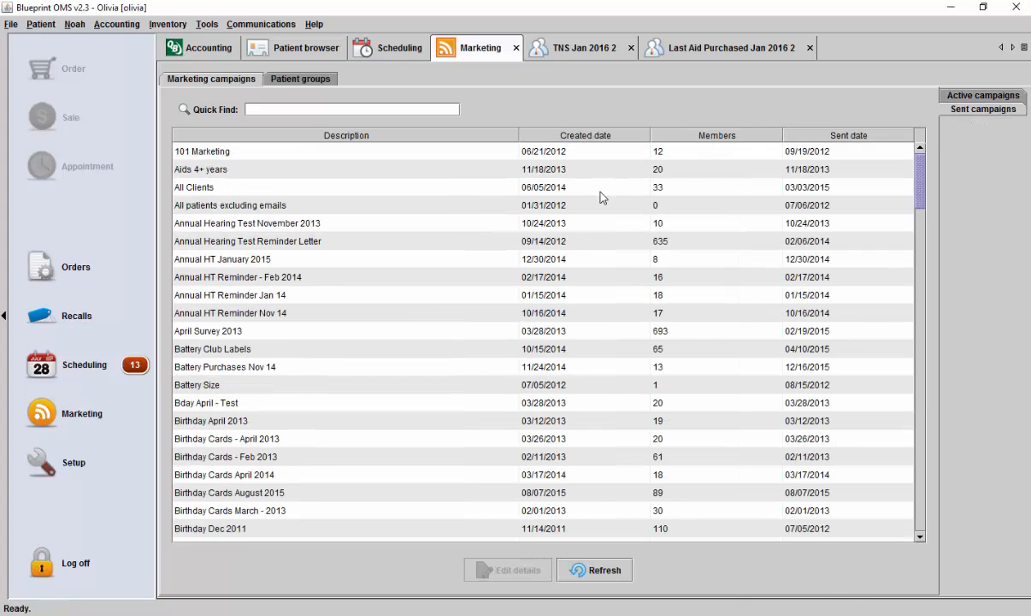
pyautogui.scroll(-10, 600, 198)
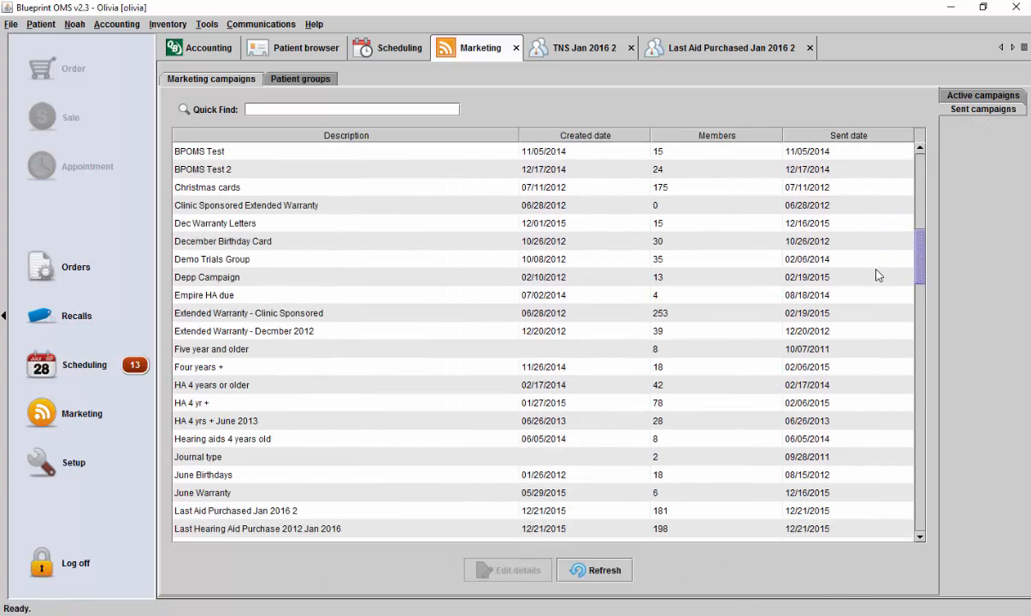
pyautogui.scroll(-3, 708, 293)
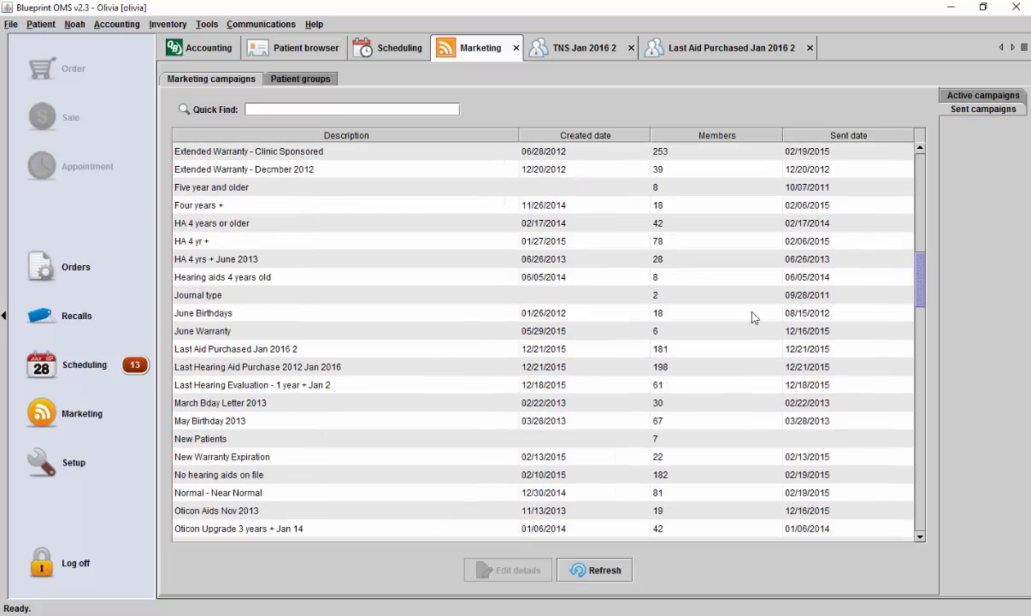
pyautogui.click(327, 371)
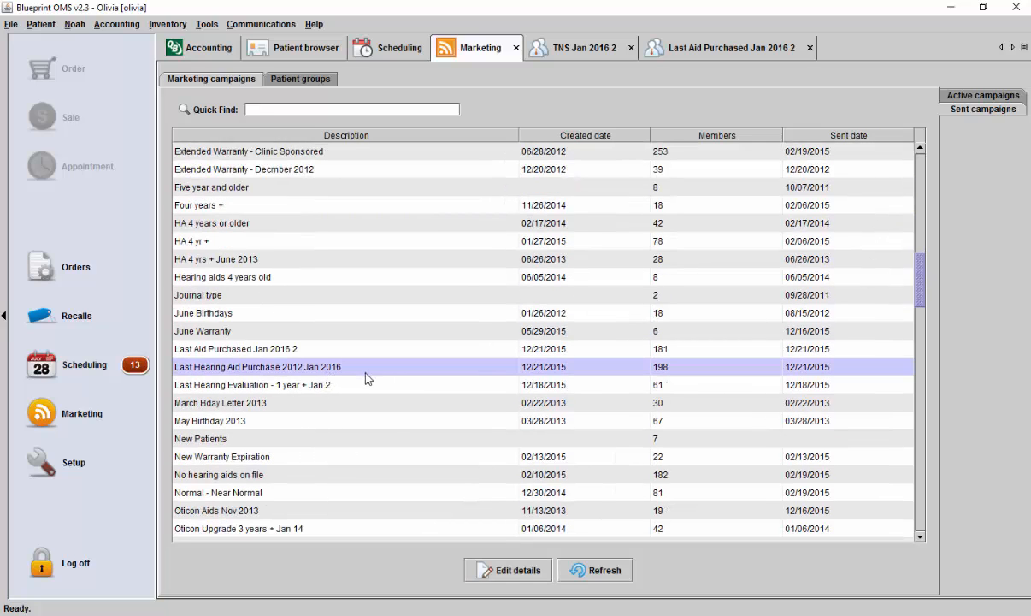
pyautogui.click(607, 349)
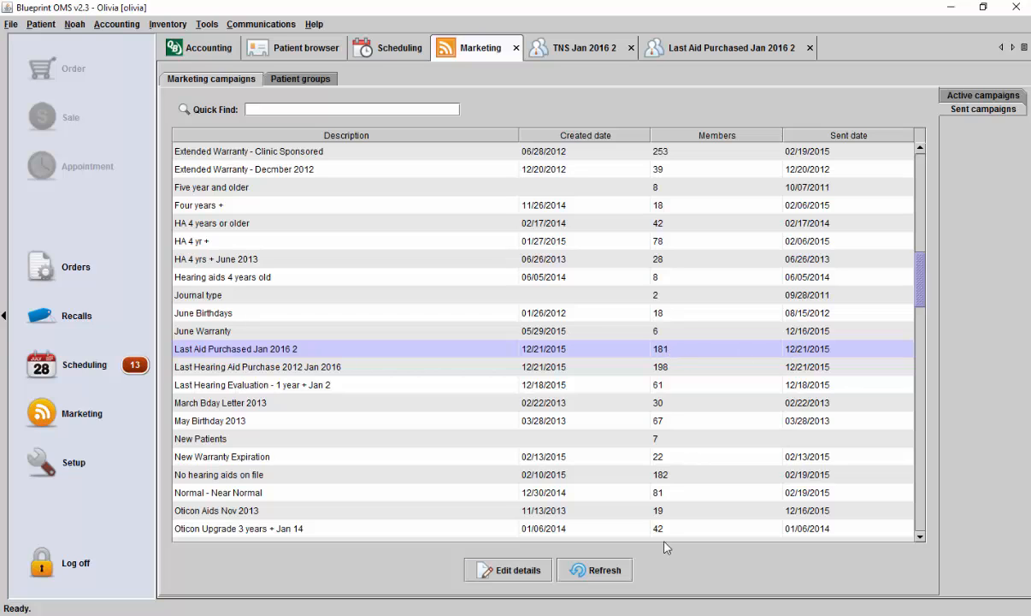
pyautogui.click(531, 571)
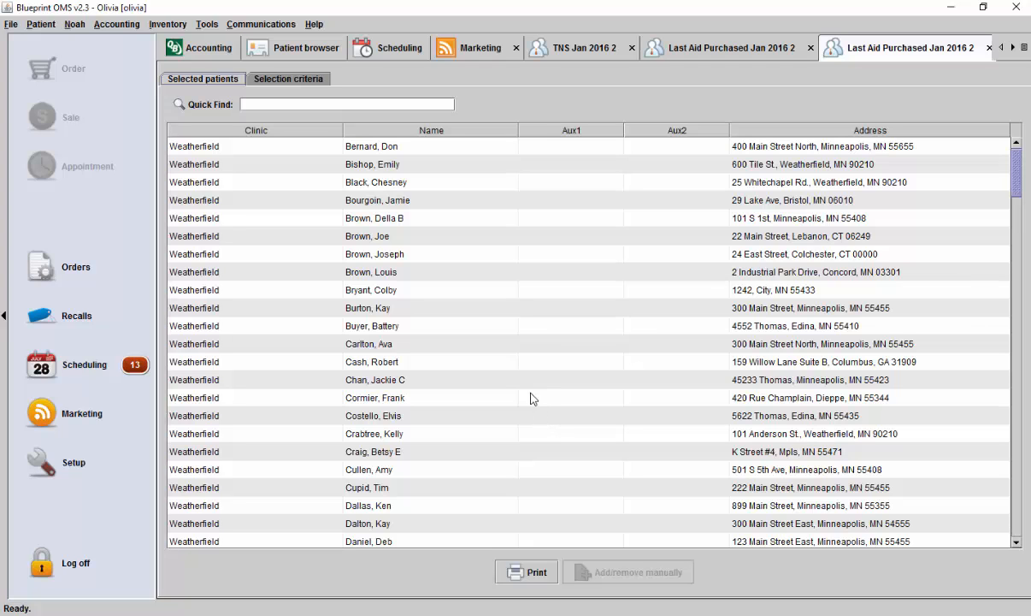
pyautogui.scroll(-1, 481, 248)
pyautogui.scroll(-2, 481, 253)
pyautogui.scroll(3, 481, 253)
# - Check the open patient's marketing contact history for the Last Aid Purchased Jan 2016 2 entry
pyautogui.click(288, 47)
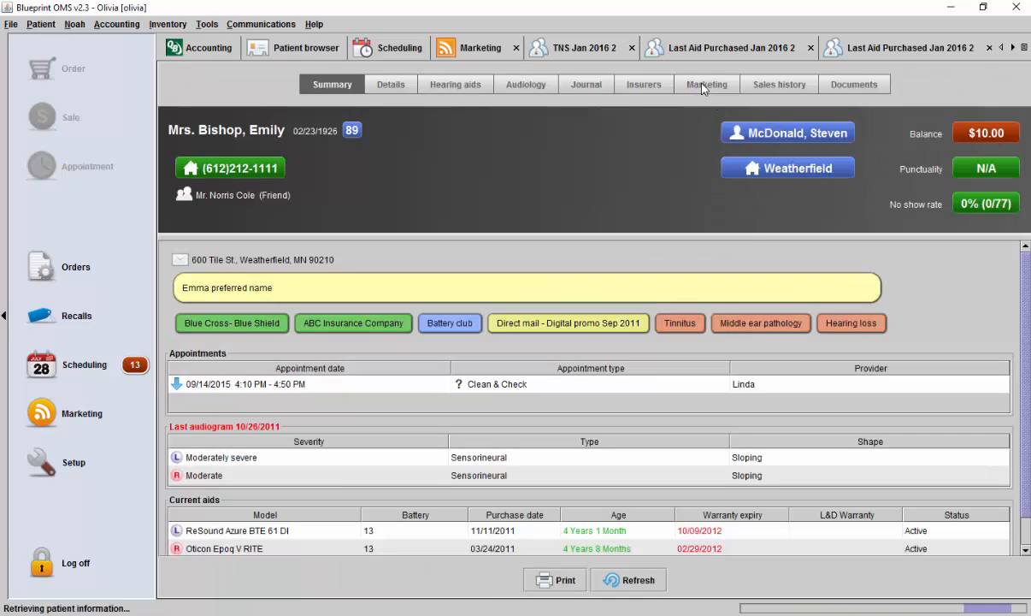
pyautogui.click(707, 85)
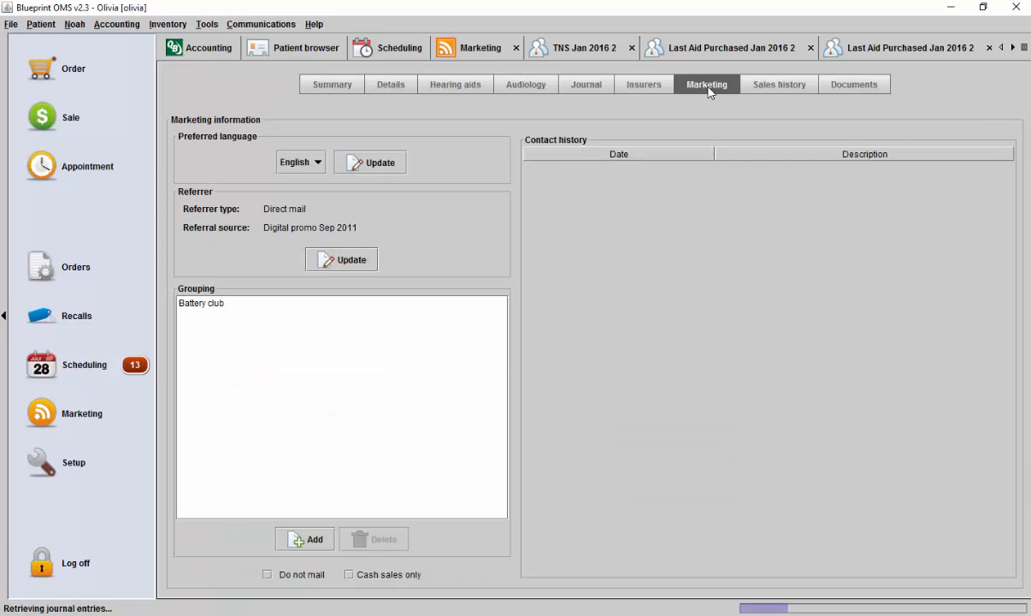
pyautogui.click(822, 458)
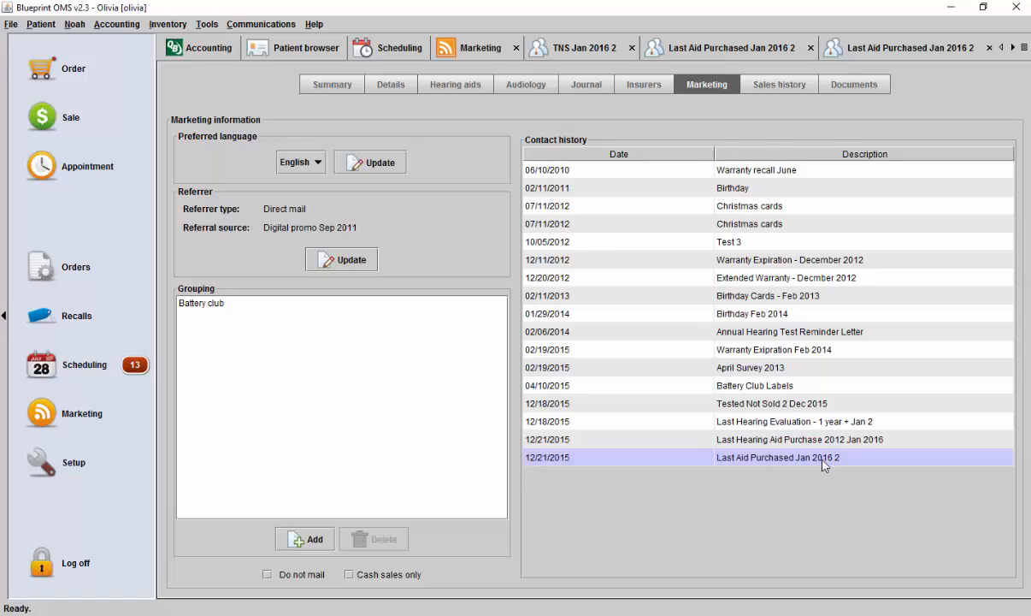
# - Close both Last Aid Purchased Jan 2016 2 views and the TNS Jan 2016 2 campaign
pyautogui.click(1013, 48)
pyautogui.click(977, 47)
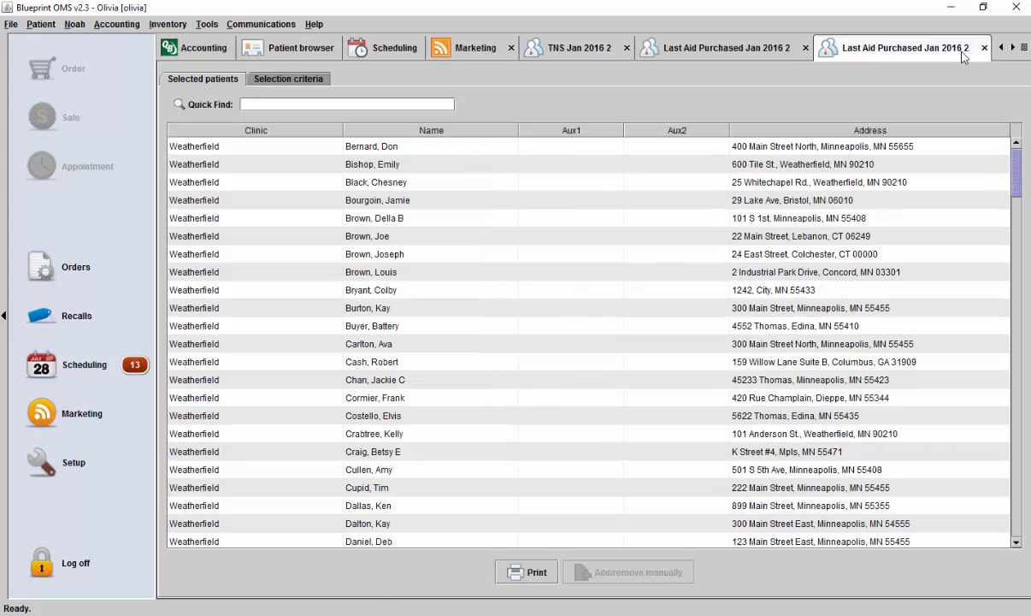
pyautogui.click(810, 48)
pyautogui.click(632, 48)
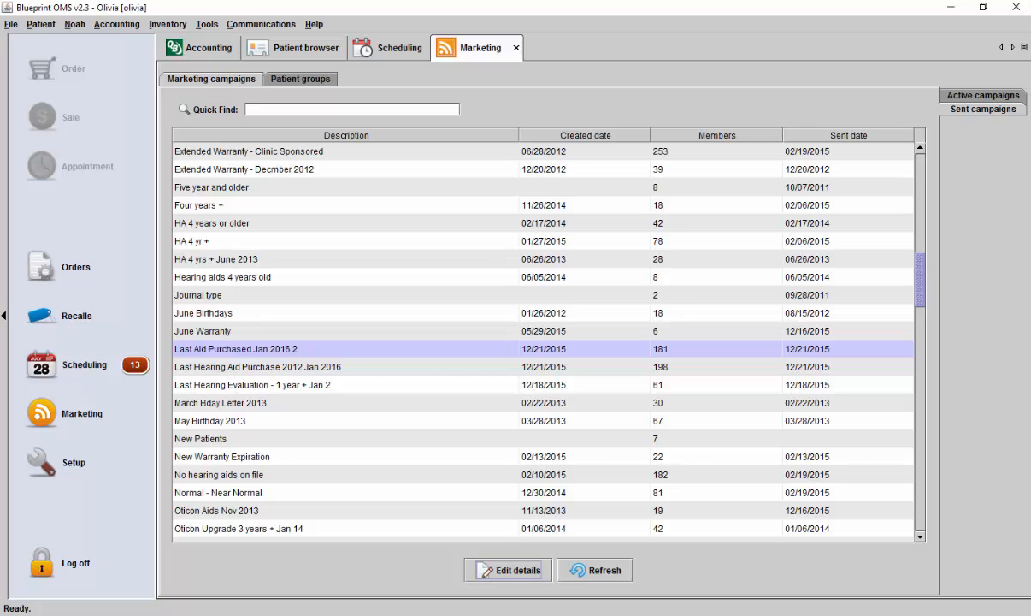
# - Create a new active marketing campaign named Warranty Letters Jan 2016 2
pyautogui.click(961, 95)
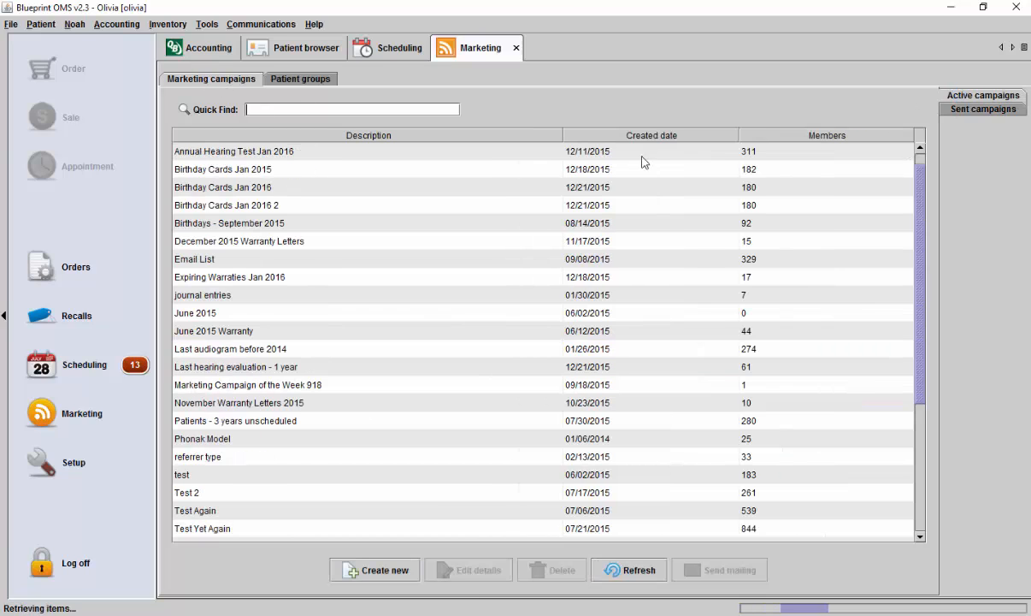
pyautogui.click(386, 571)
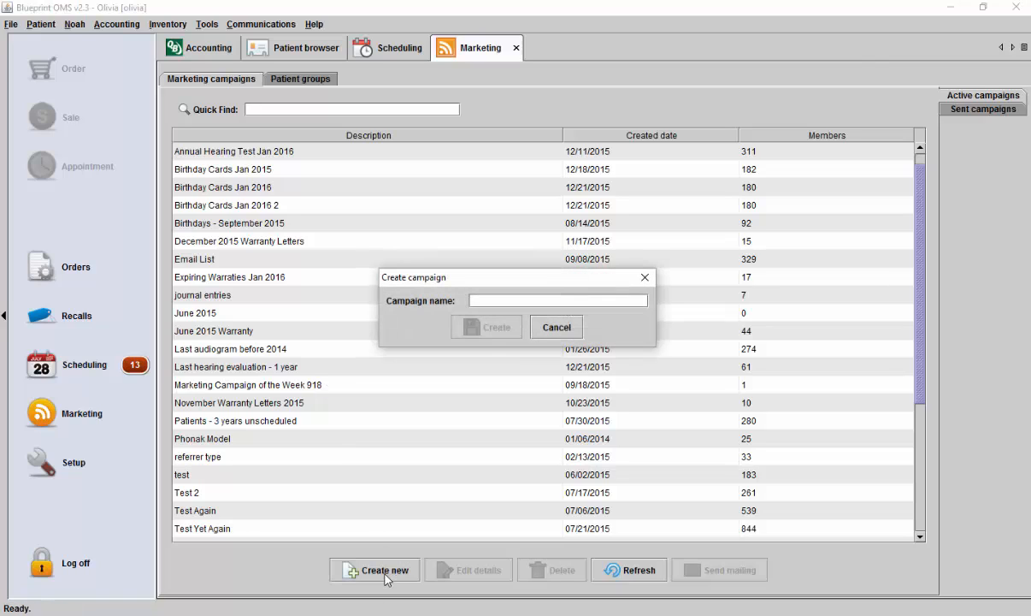
pyautogui.write('Warranty L')
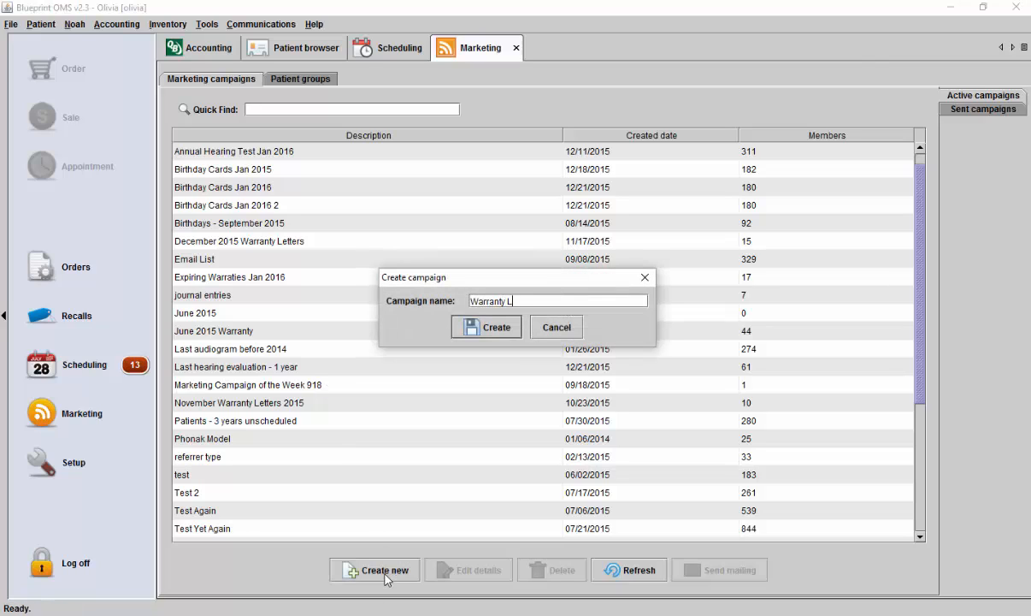
pyautogui.write('etters Jan 2016 2')
pyautogui.click(484, 327)
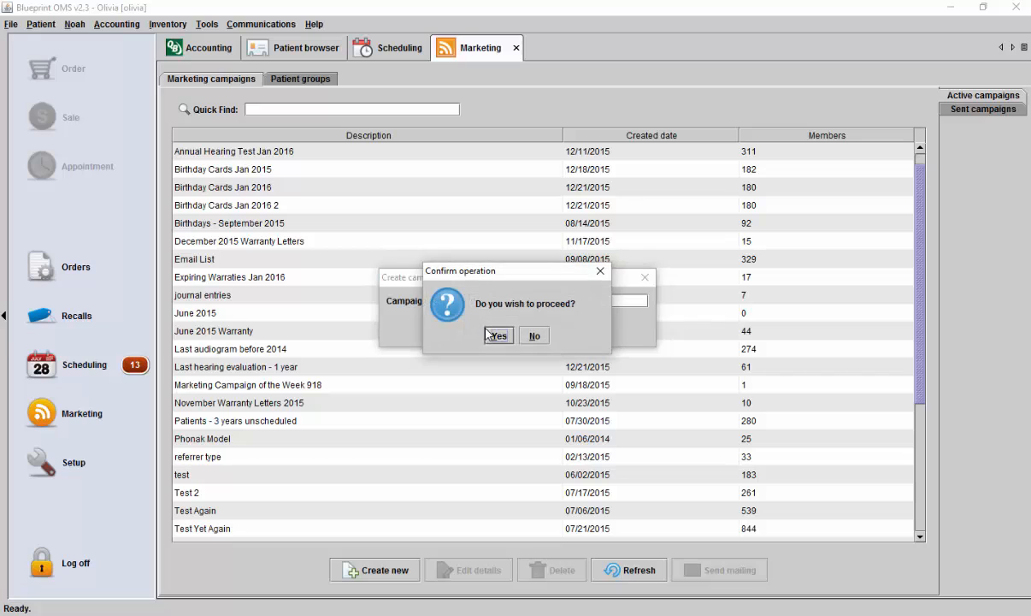
pyautogui.click(498, 335)
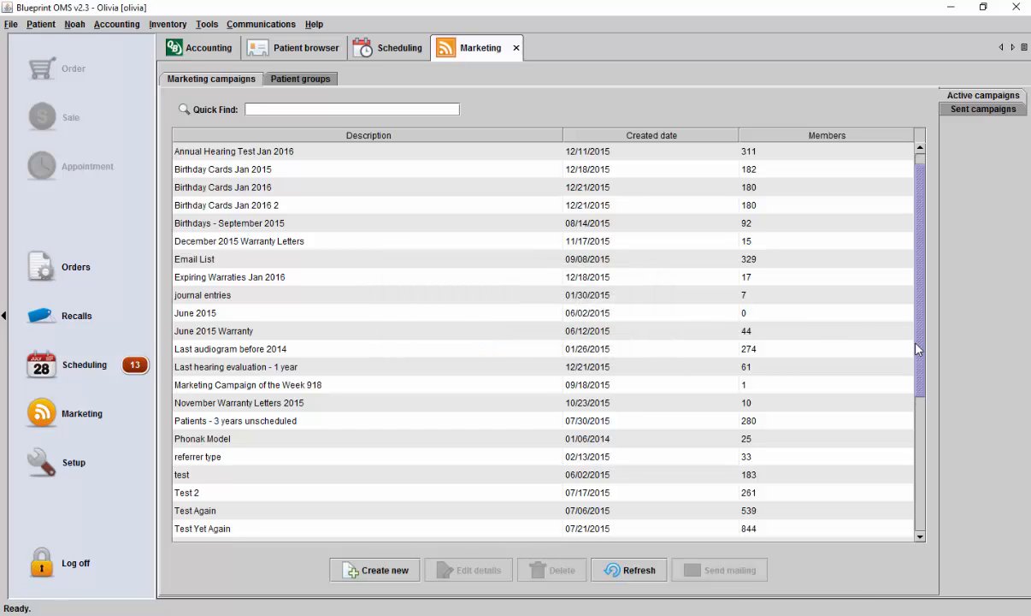
# - Find Warranty Letters Jan 2016 2 among the active campaigns and open its selection criteria
pyautogui.moveTo(916, 348); pyautogui.dragTo(919, 483)
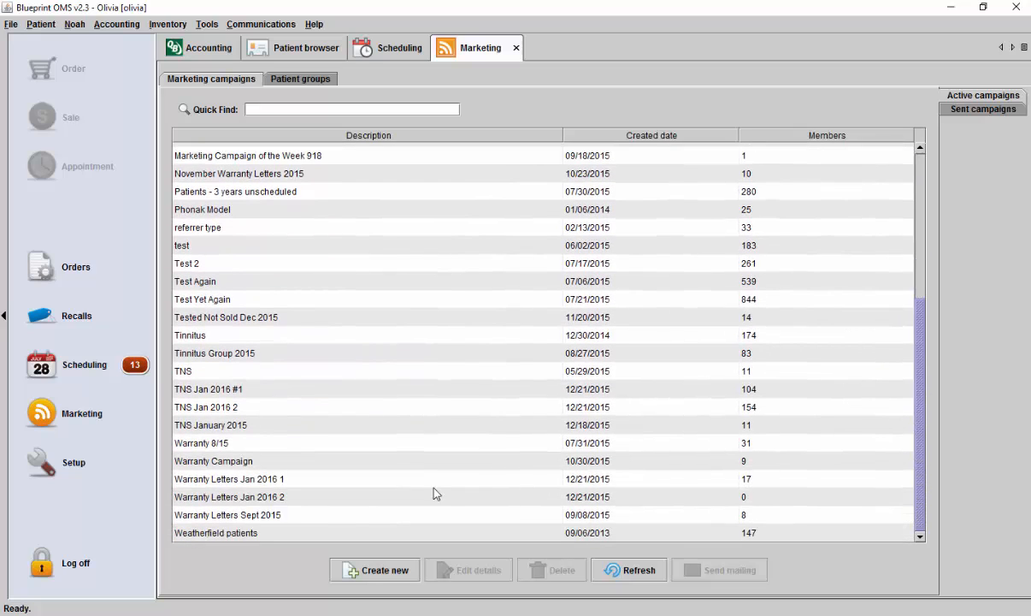
pyautogui.click(333, 497)
pyautogui.click(438, 571)
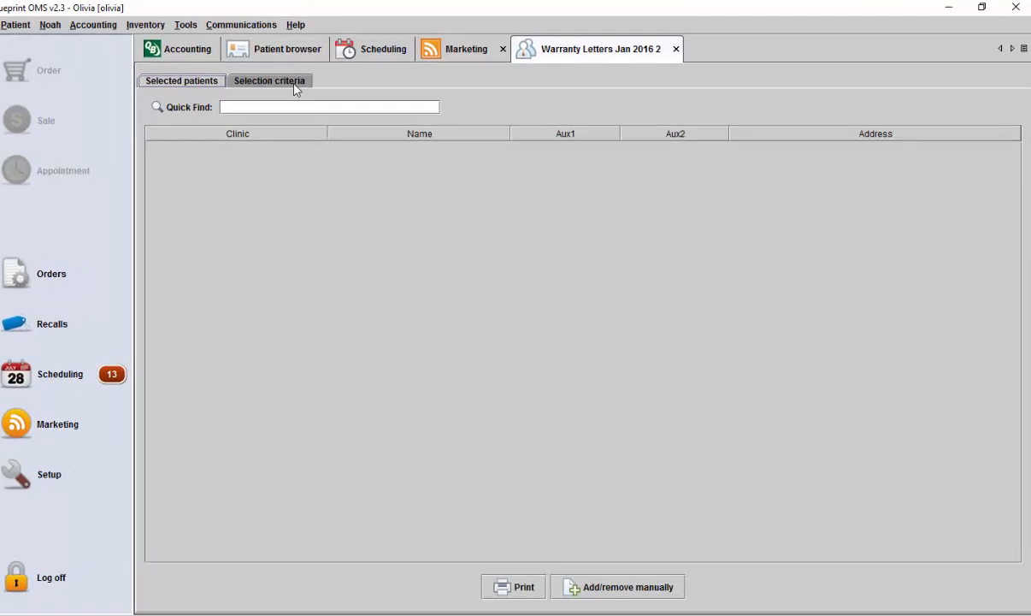
pyautogui.click(297, 88)
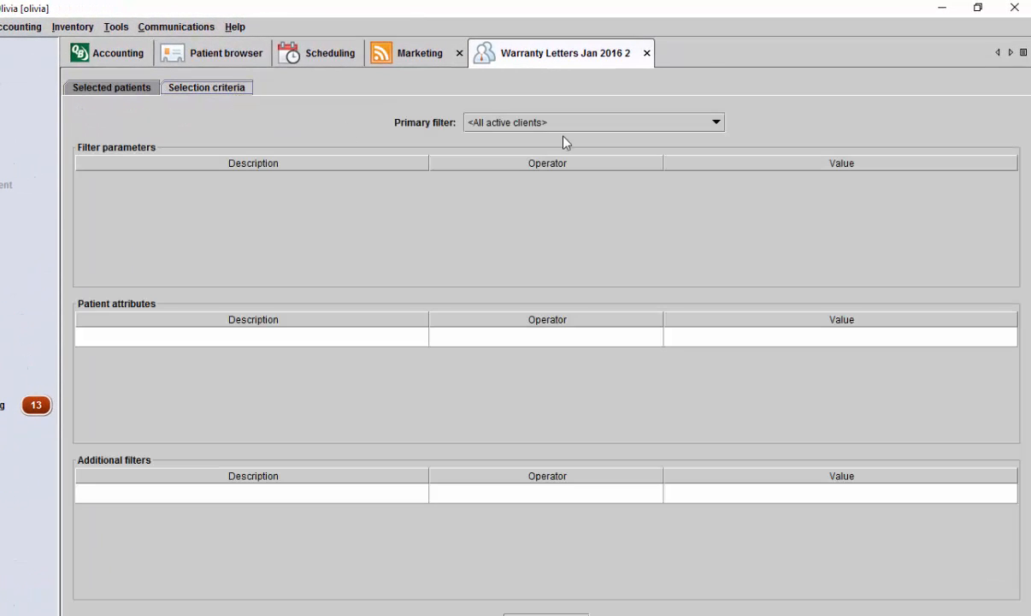
# - Try the Warranty letters (with age condition) primary filter for the campaign
pyautogui.click(597, 131)
pyautogui.scroll(-3, 594, 161)
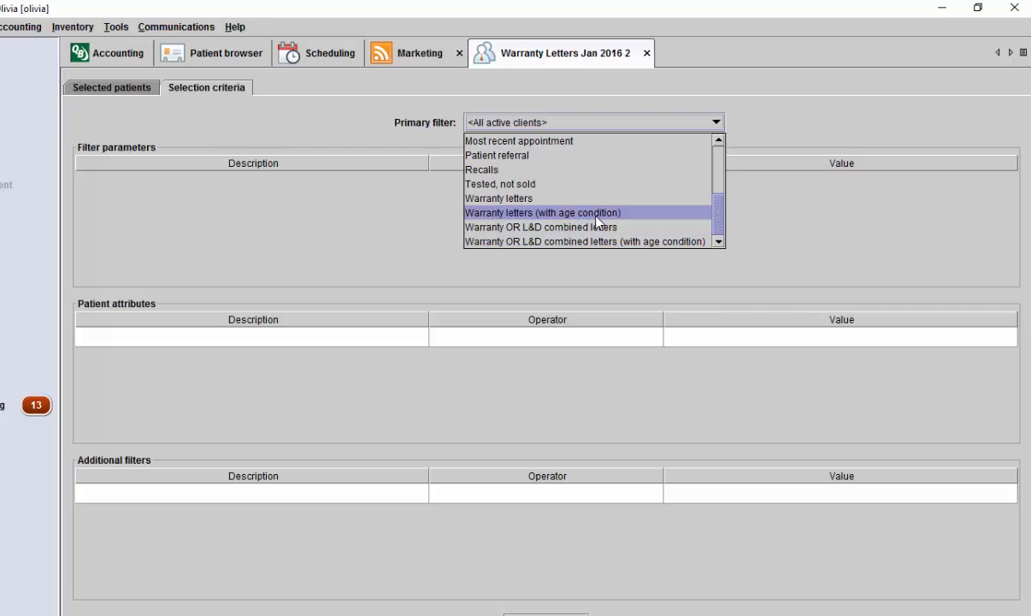
pyautogui.click(597, 215)
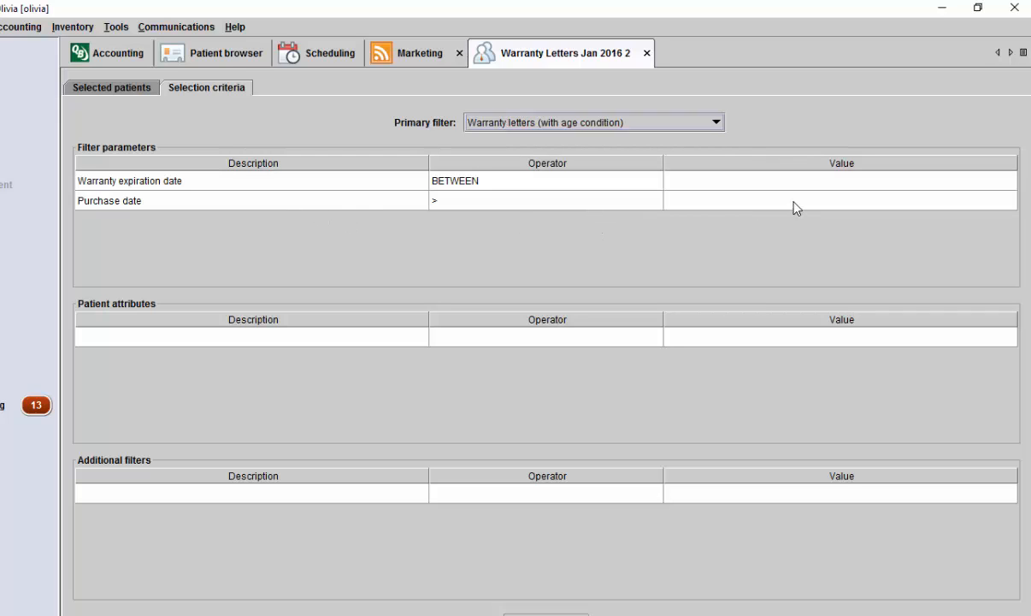
# - Set the primary filter to Warranty letters with a warranty expiration date between 2016-01-01 and 2016-01-31
pyautogui.click(648, 122)
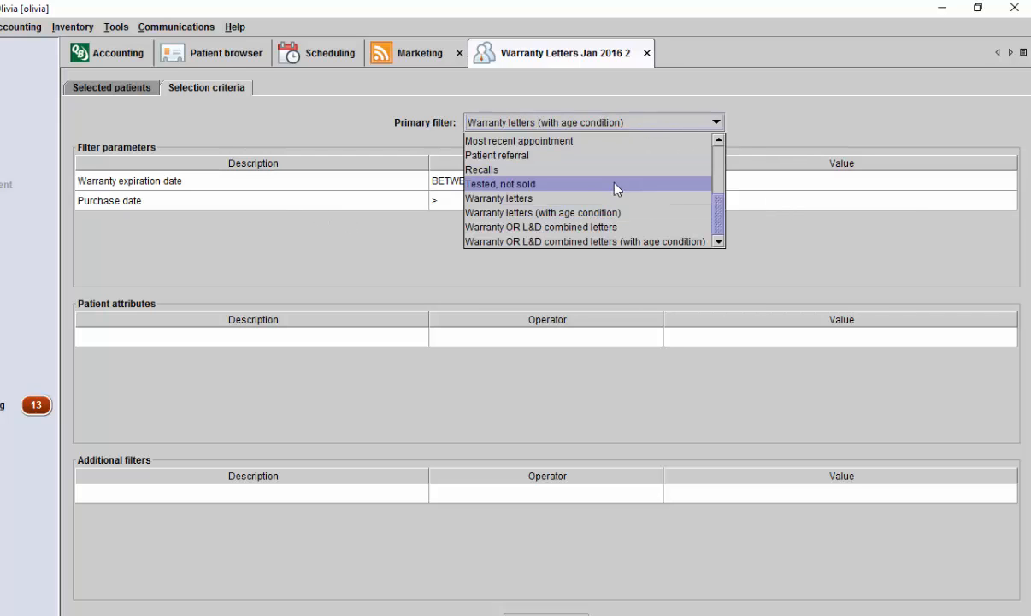
pyautogui.click(605, 203)
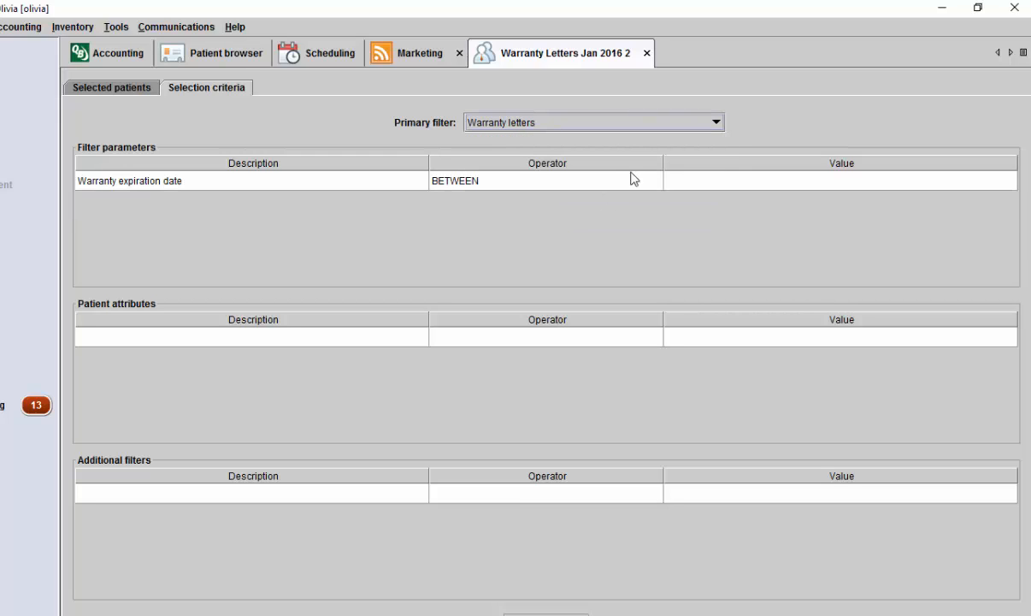
pyautogui.click(684, 182)
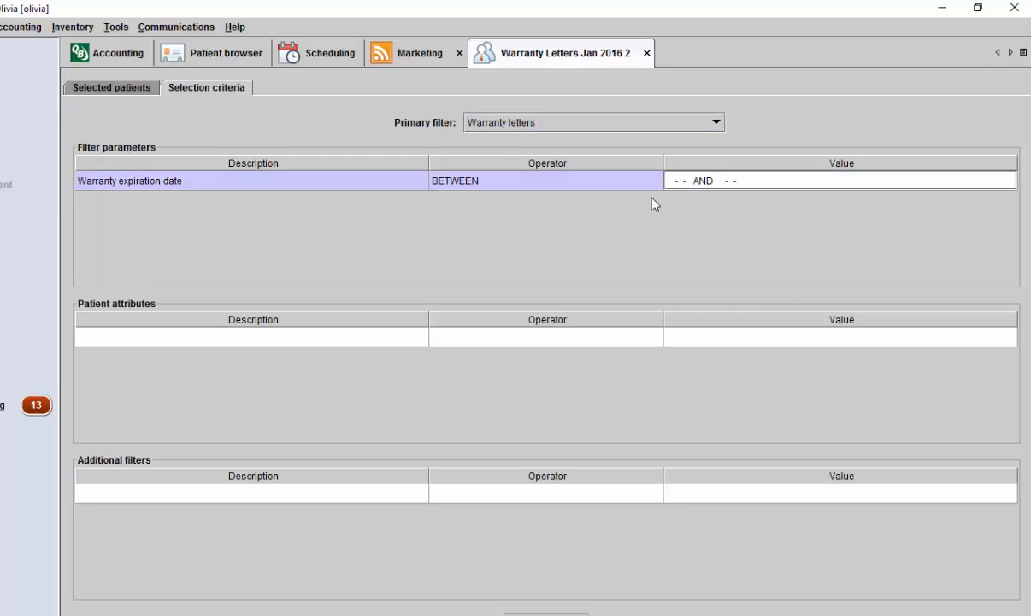
pyautogui.write('2016-01-01 AND 2016-01-31')
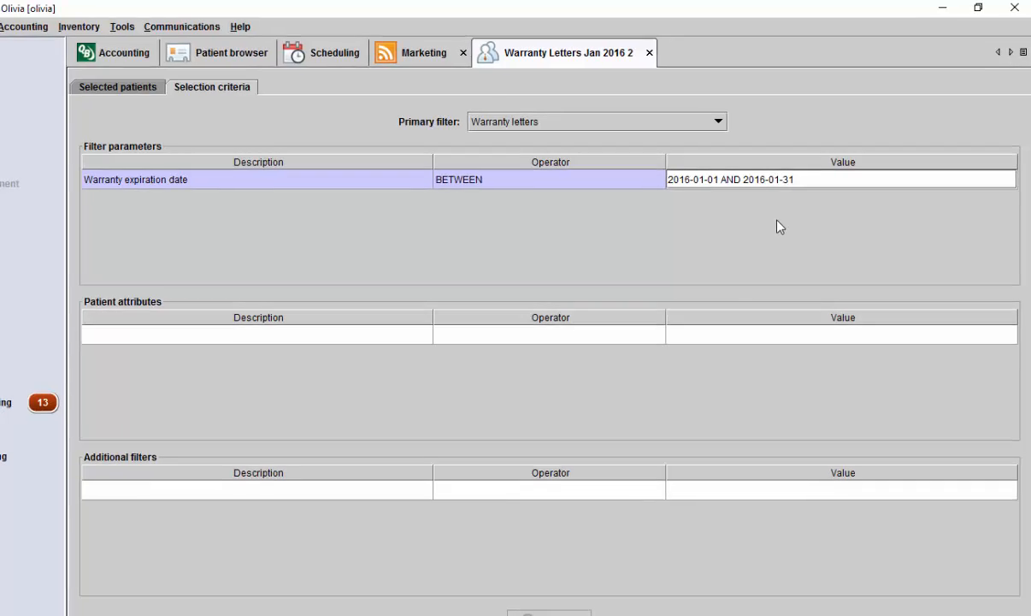
pyautogui.press('Return')
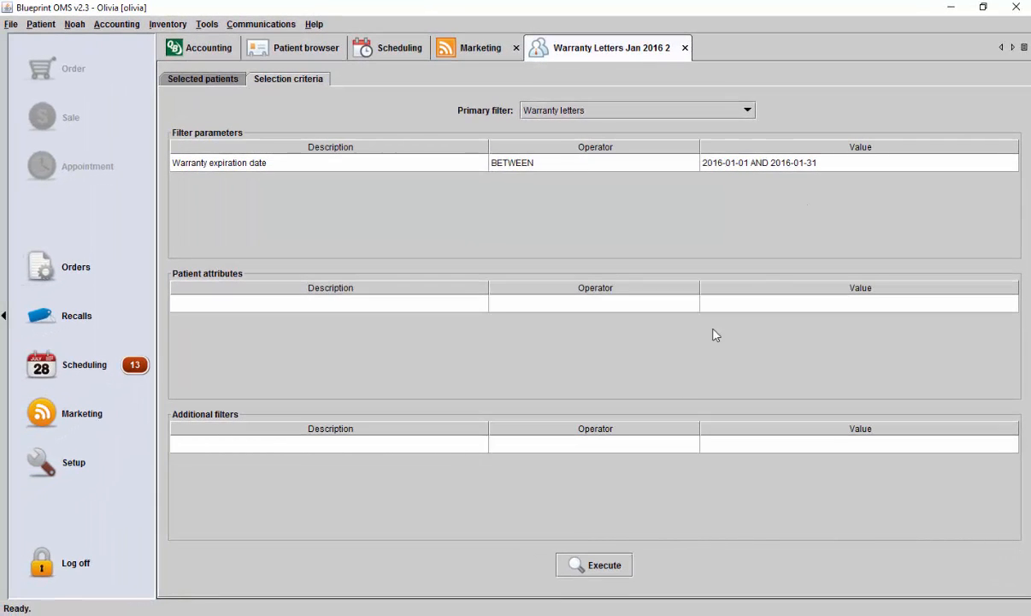
# - Execute the warranty letter criteria and show the campaign's selected patients
pyautogui.click(616, 575)
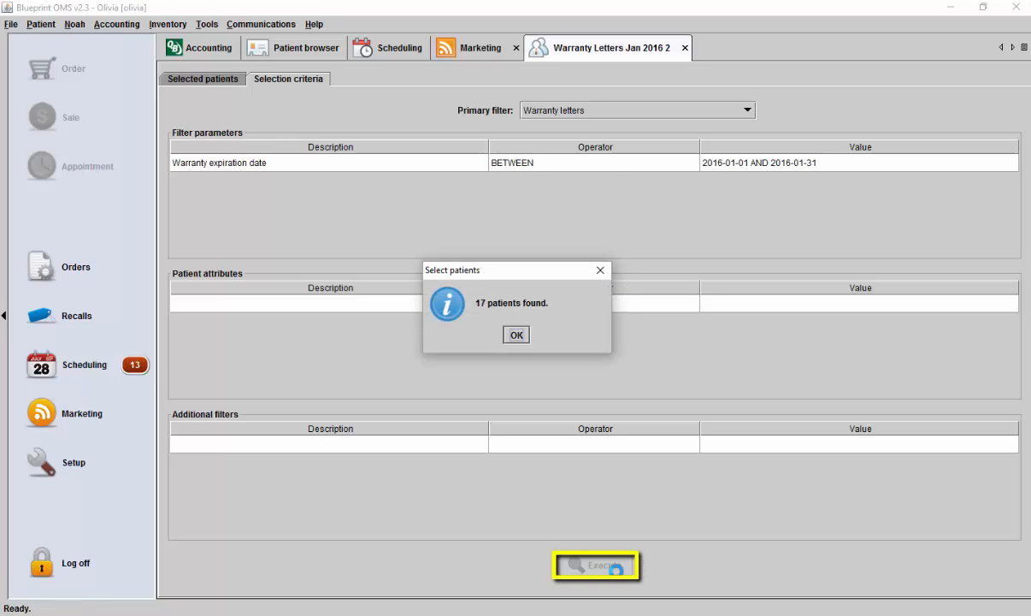
pyautogui.click(517, 335)
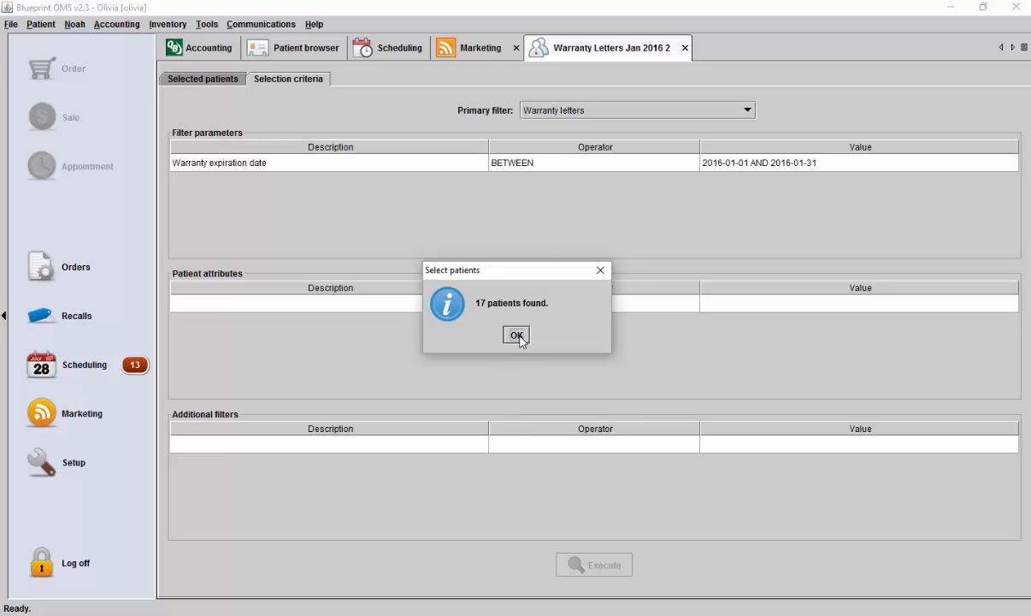
pyautogui.click(223, 81)
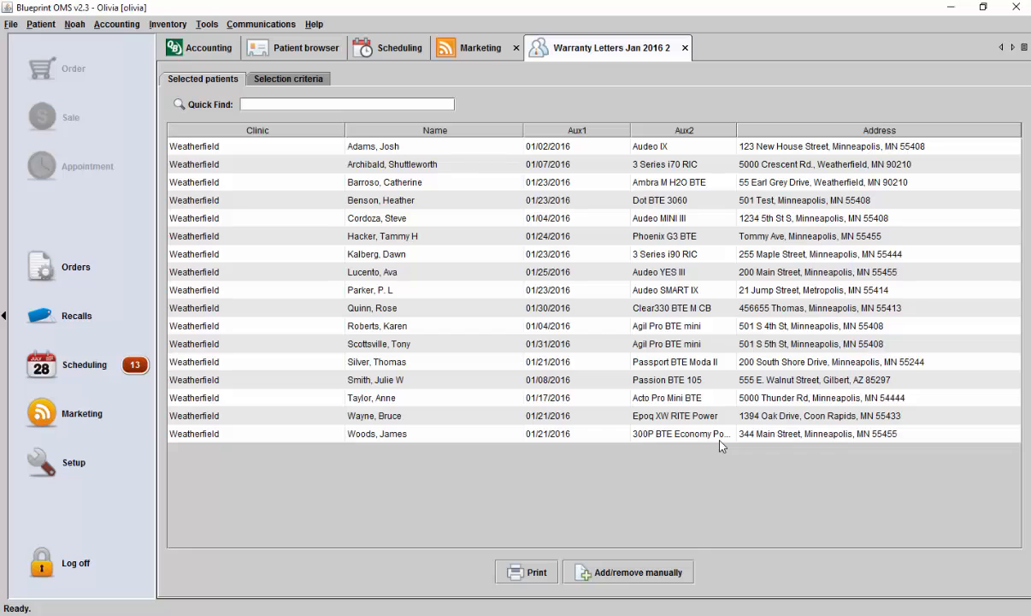
# - Switch to Word and bring up the Warranty Letter template beside the Marketing-Campaign-Letter(9) document
pyautogui.moveTo(761, 614)
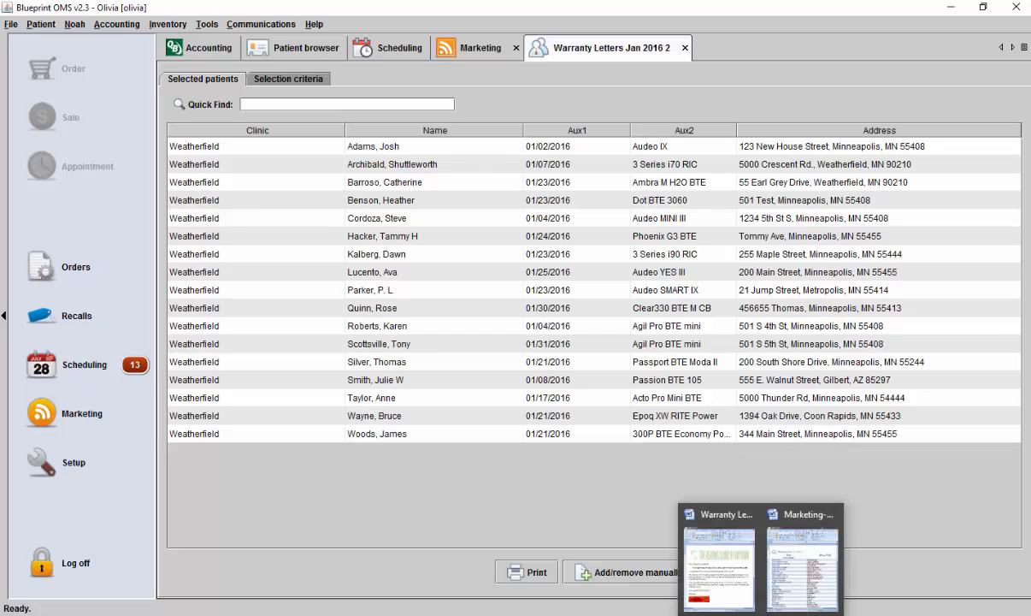
pyautogui.click(730, 532)
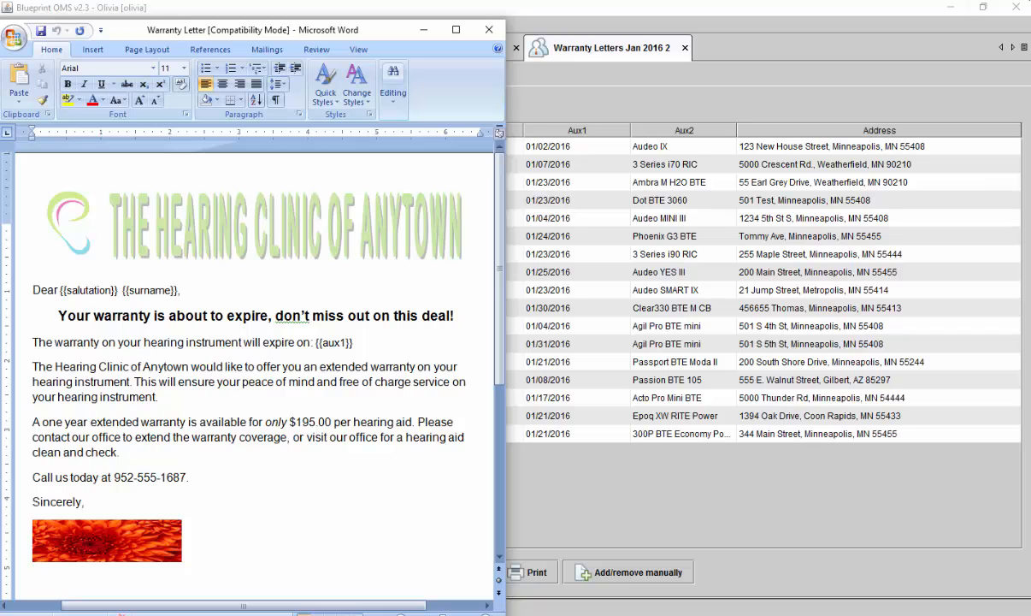
pyautogui.click(763, 614)
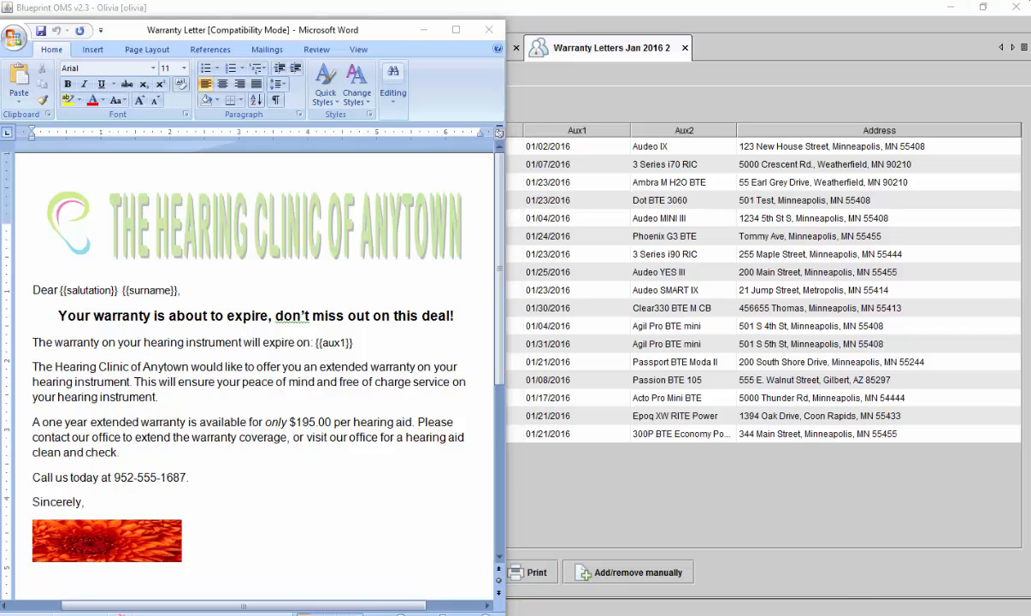
pyautogui.click(804, 552)
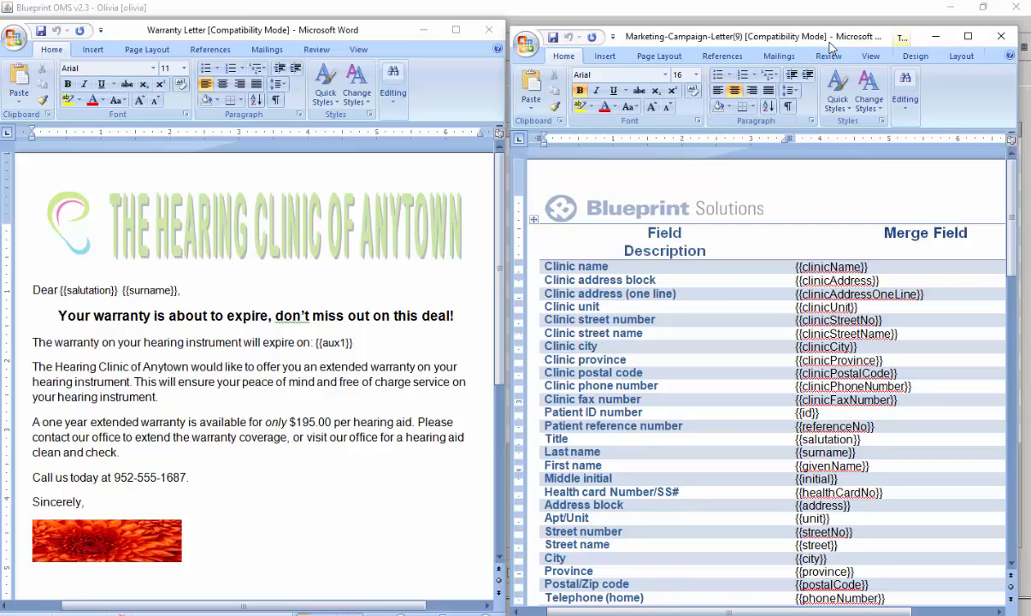
# - Review the Warranty Letter template from its greeting and merge fields down to the extended warranty coupon
pyautogui.click(321, 270)
pyautogui.scroll(-1, 342, 287)
pyautogui.scroll(1, 343, 287)
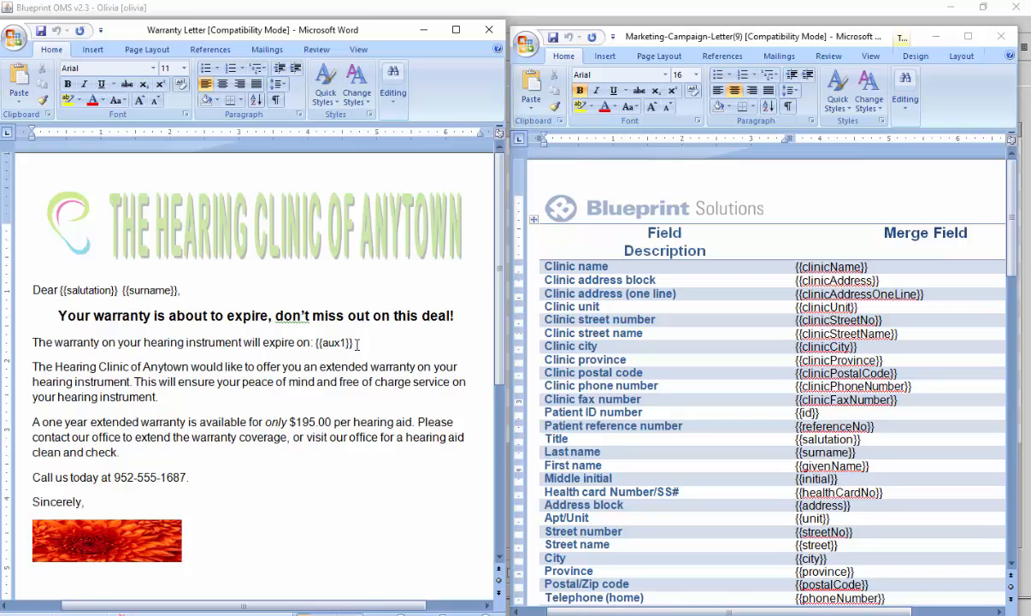
pyautogui.scroll(-3, 346, 351)
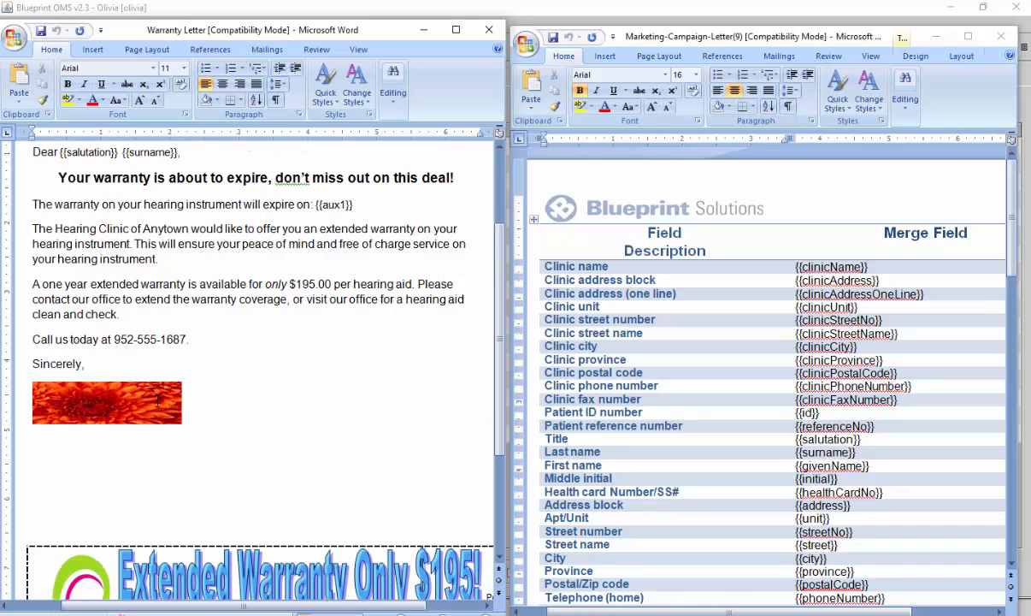
pyautogui.scroll(-4, 156, 393)
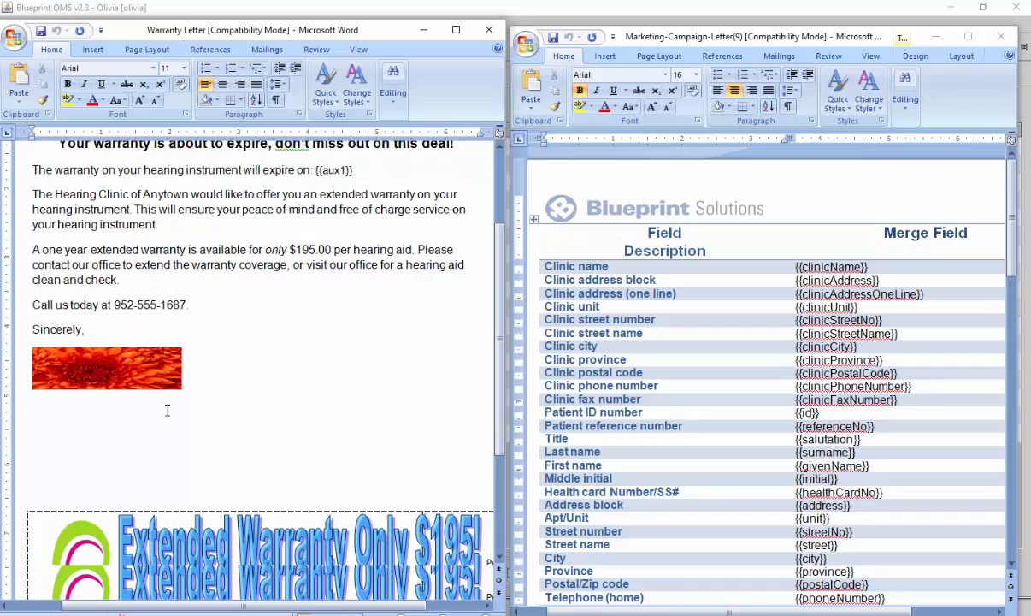
pyautogui.scroll(-1, 311, 463)
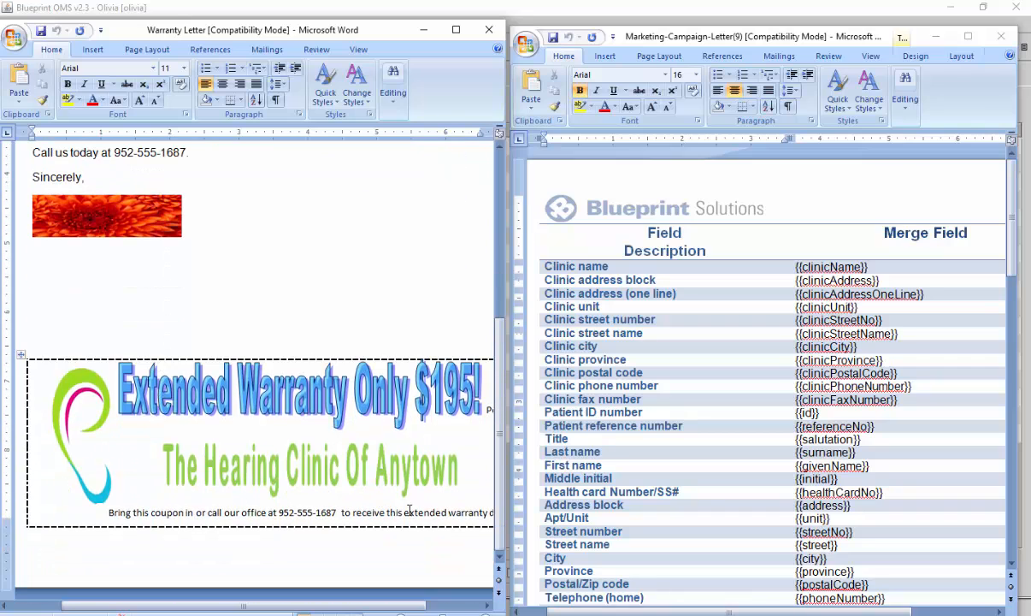
pyautogui.scroll(8, 405, 488)
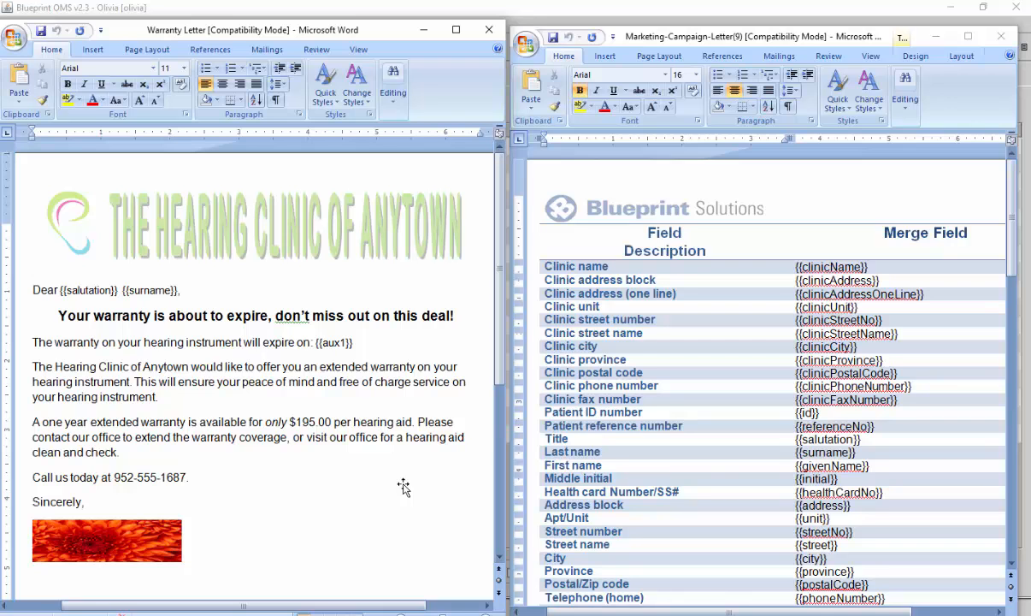
# - Look through the merge field list in Marketing-Campaign-Letter(9), including the Aux1 and Aux2 marketing fields
pyautogui.scroll(-5, 765, 380)
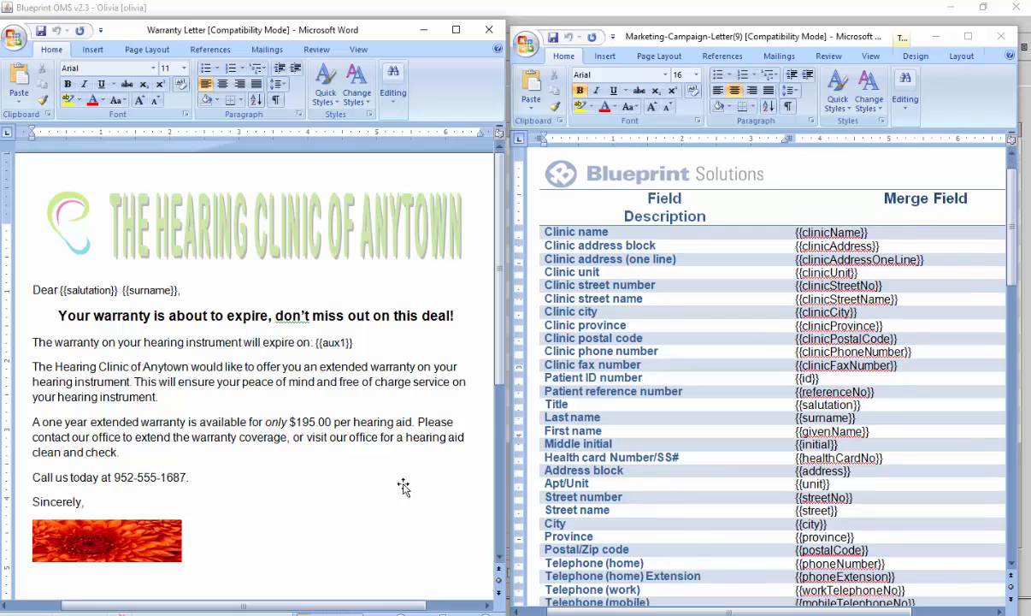
pyautogui.scroll(-3, 404, 487)
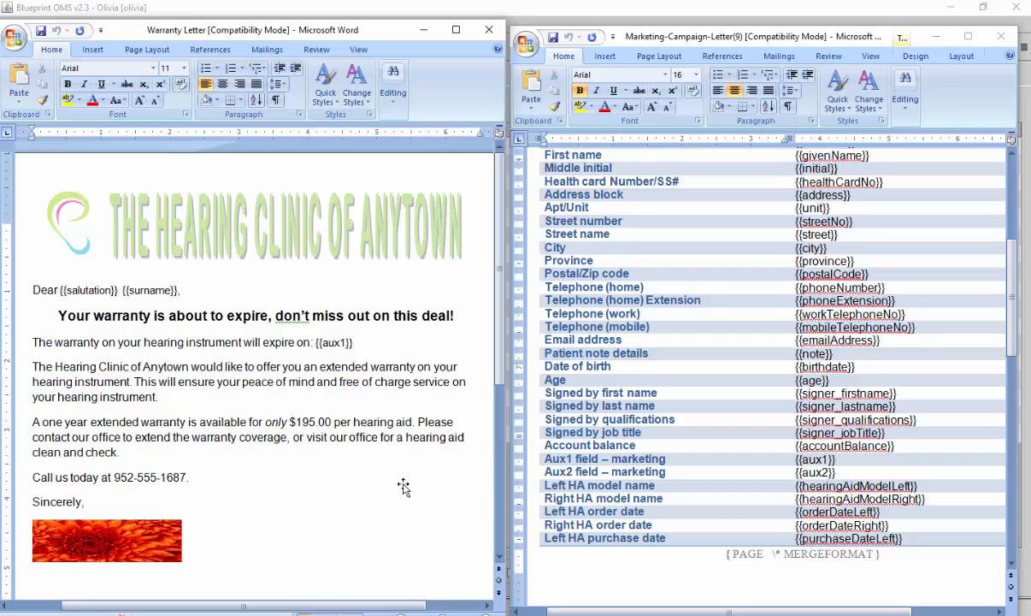
pyautogui.scroll(5, 404, 487)
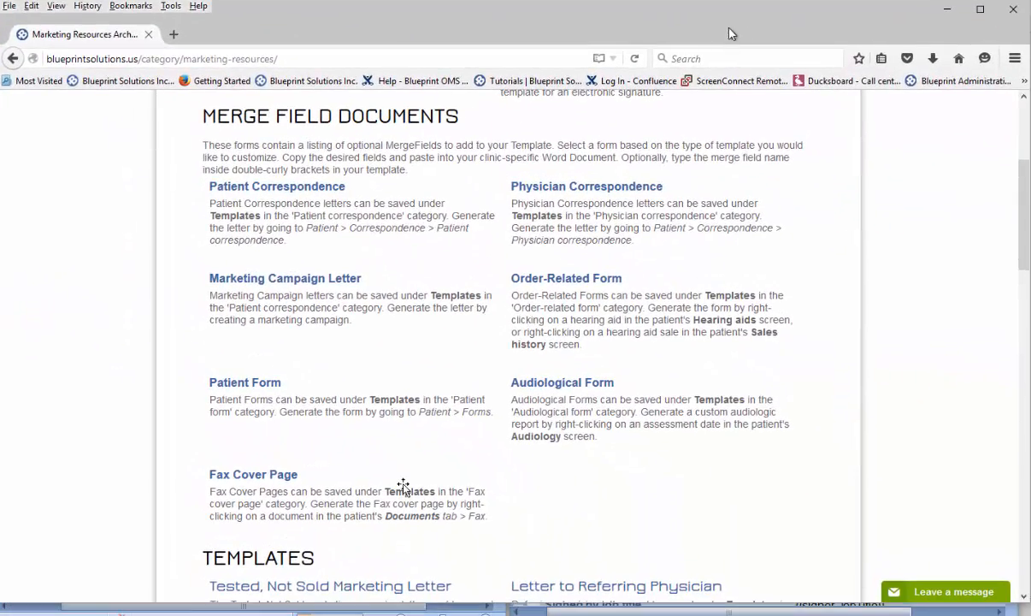
# - In the browser, review the Marketing Resources page's support entry, template instructions and merge field documents
pyautogui.moveTo(730, 29); pyautogui.dragTo(720, 31)
pyautogui.scroll(3, 402, 486)
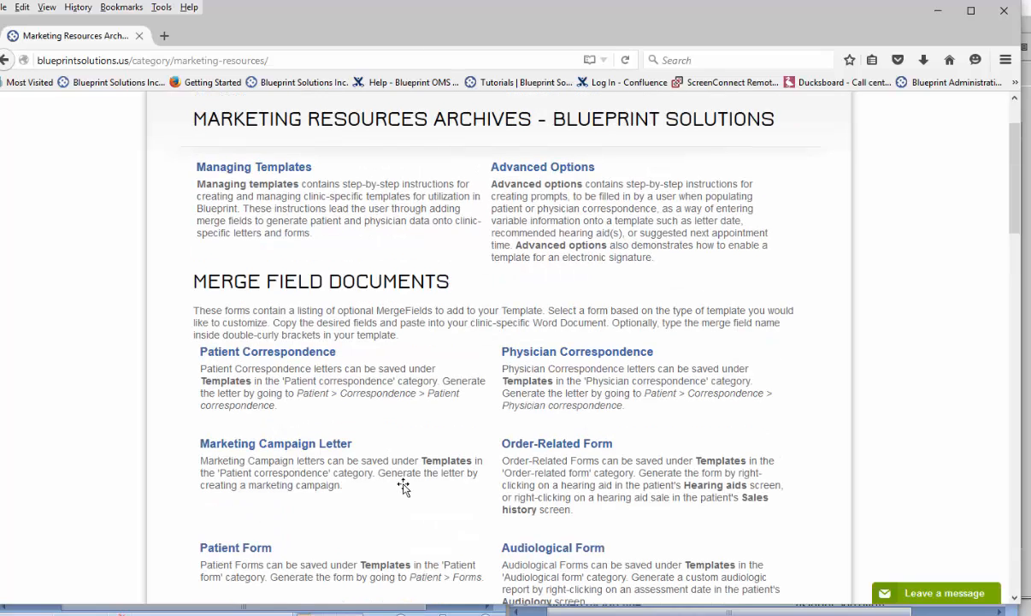
pyautogui.scroll(2, 402, 485)
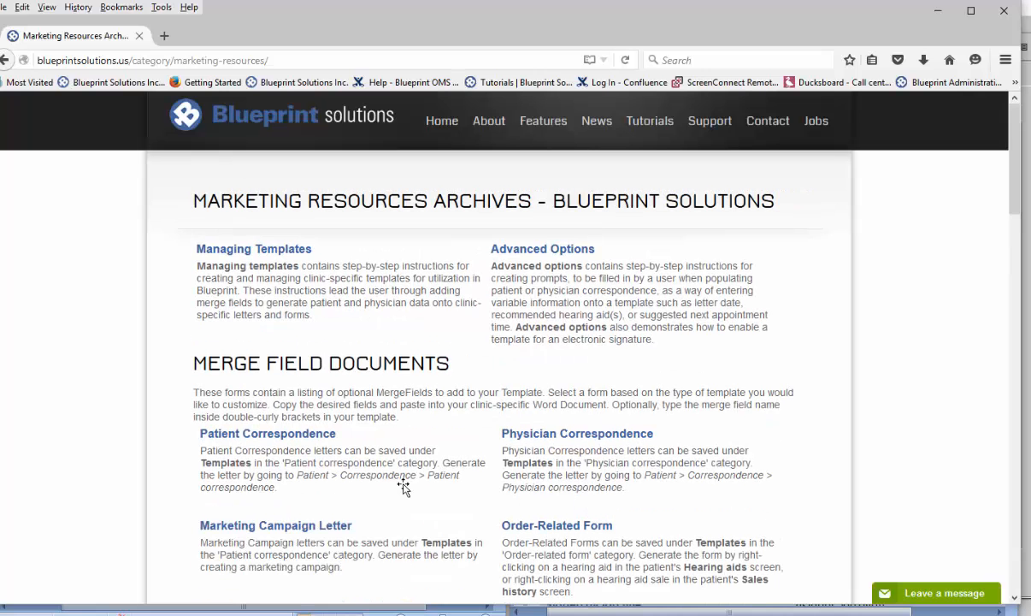
pyautogui.moveTo(709, 122)
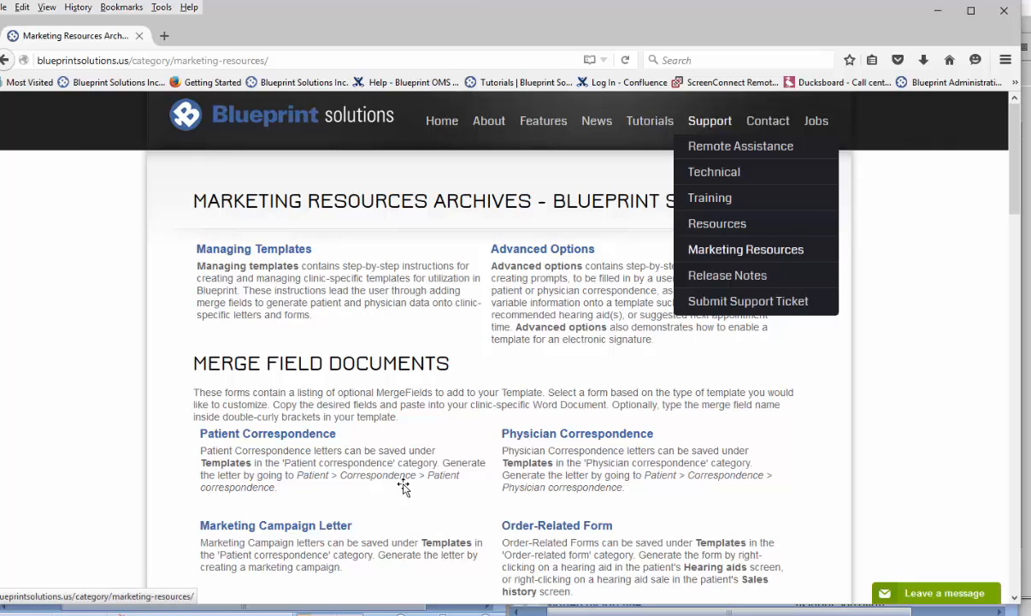
pyautogui.scroll(-2, 403, 486)
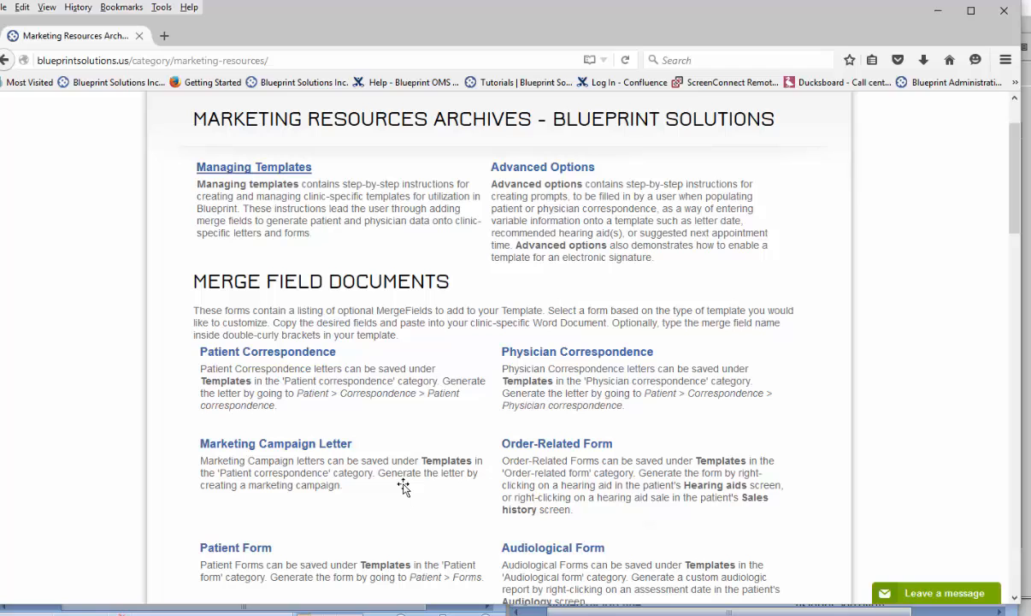
pyautogui.scroll(-2, 403, 486)
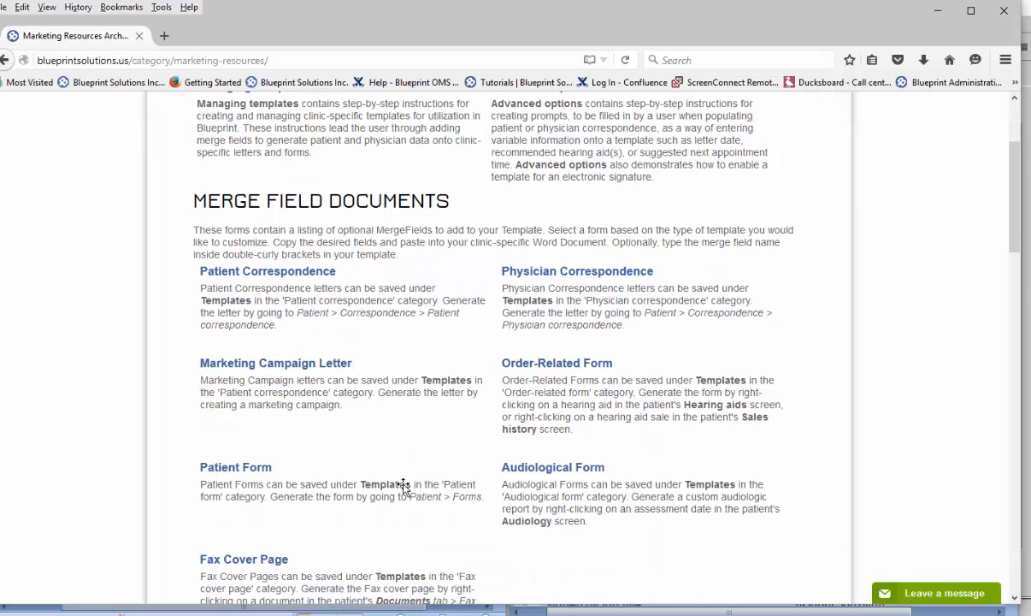
# - Look through the remaining merge field documents and the downloadable templates on the Marketing Resources page
pyautogui.scroll(-8, 403, 486)
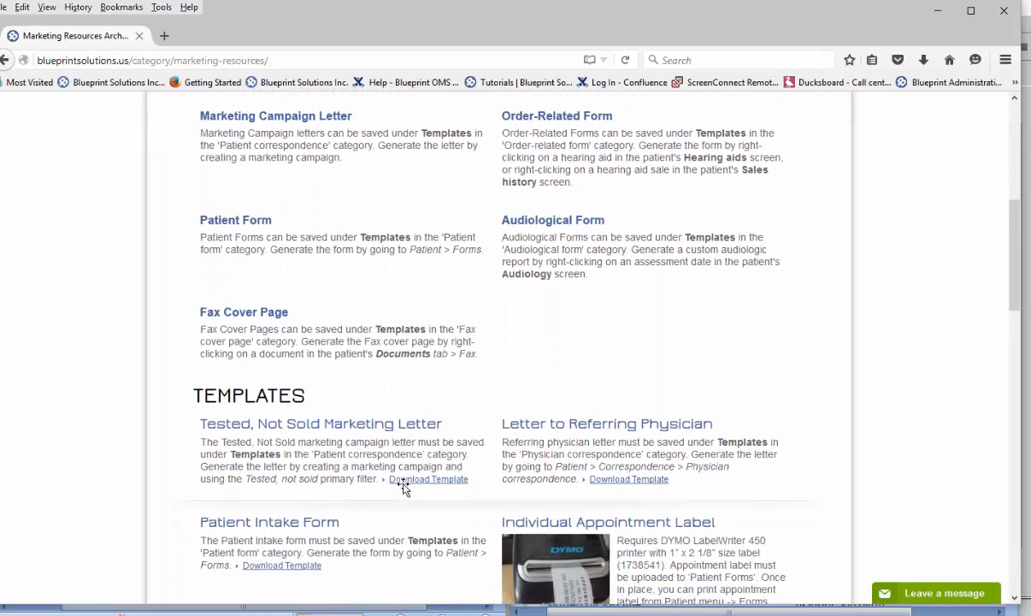
pyautogui.scroll(-6, 403, 486)
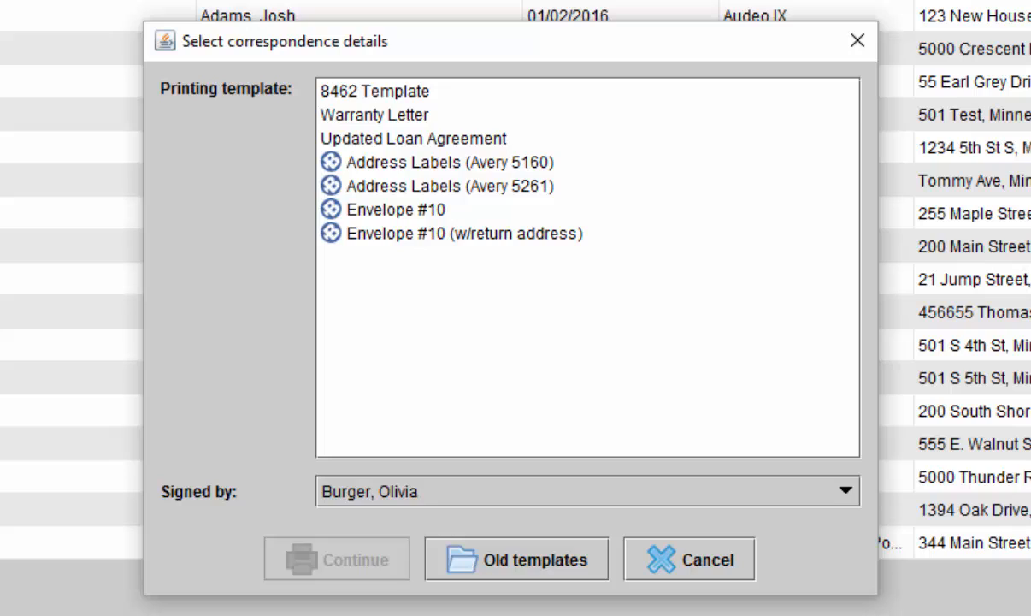
# - Generate the campaign letters in Blueprint OMS from the Warranty Letter template, choosing a different clinician as the signer
pyautogui.click(374, 114)
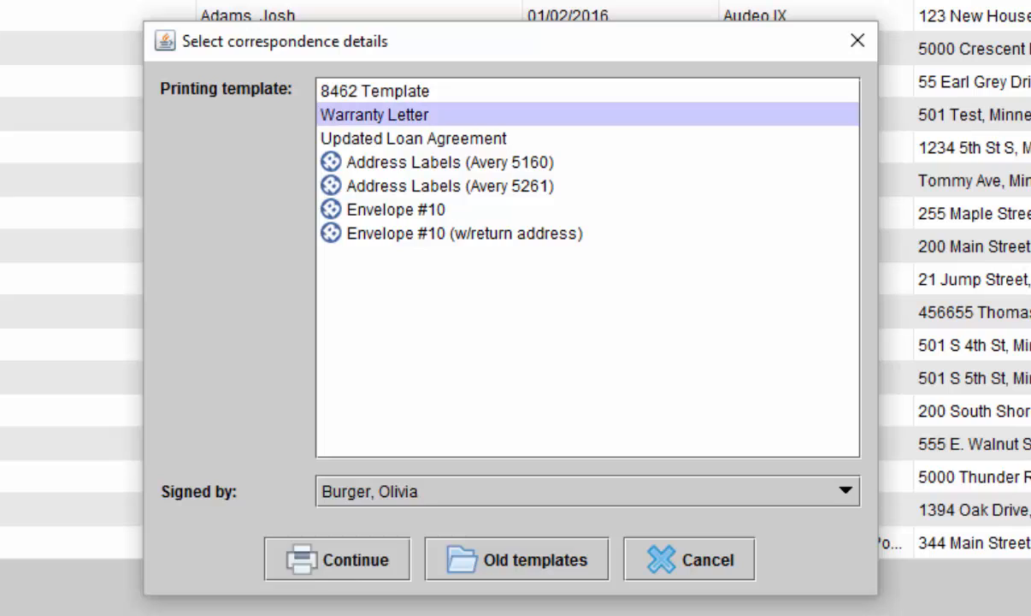
pyautogui.click(588, 490)
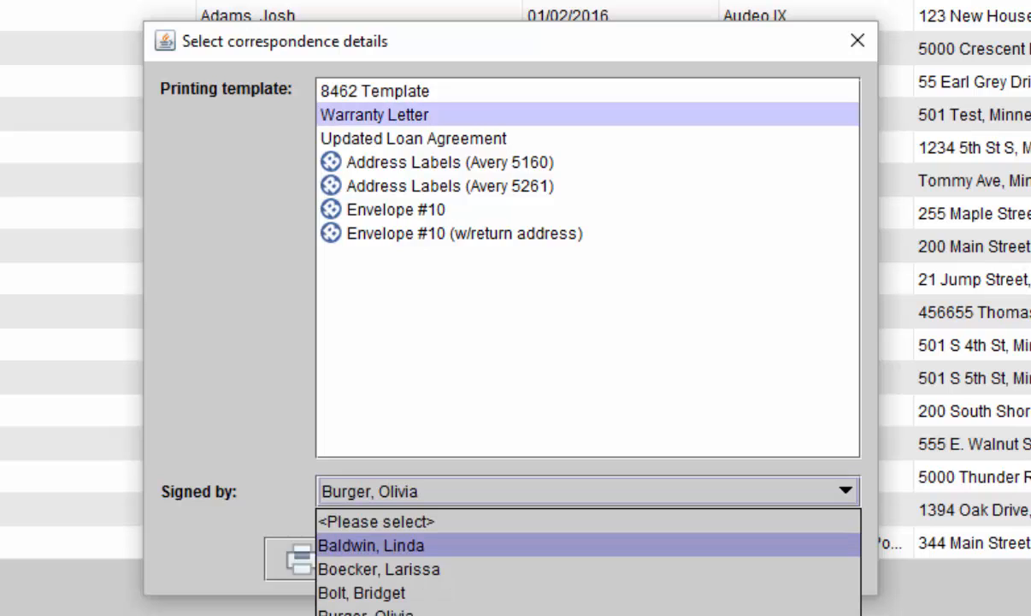
pyautogui.press('Return')
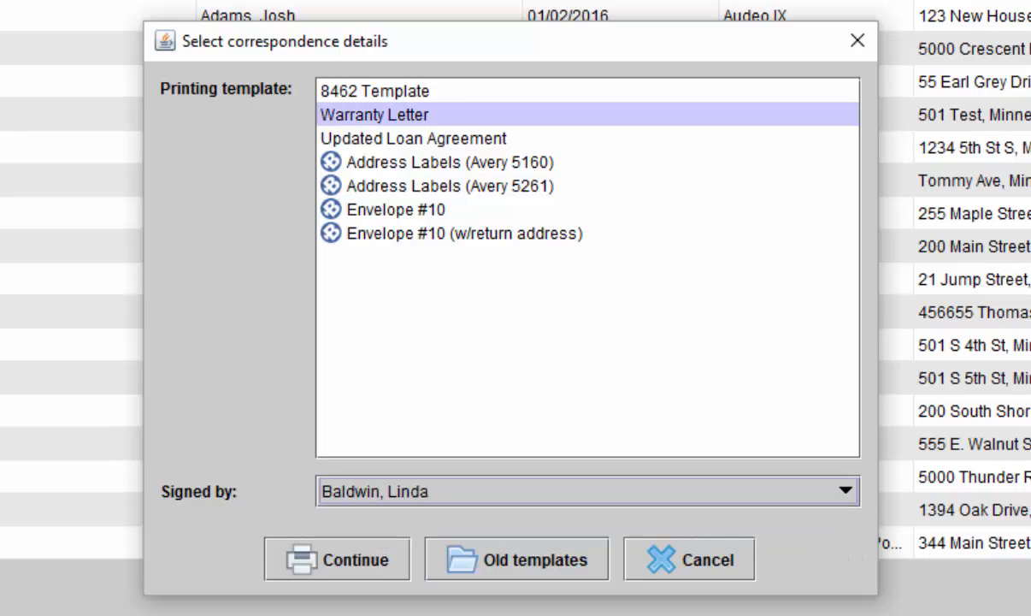
pyautogui.click(338, 564)
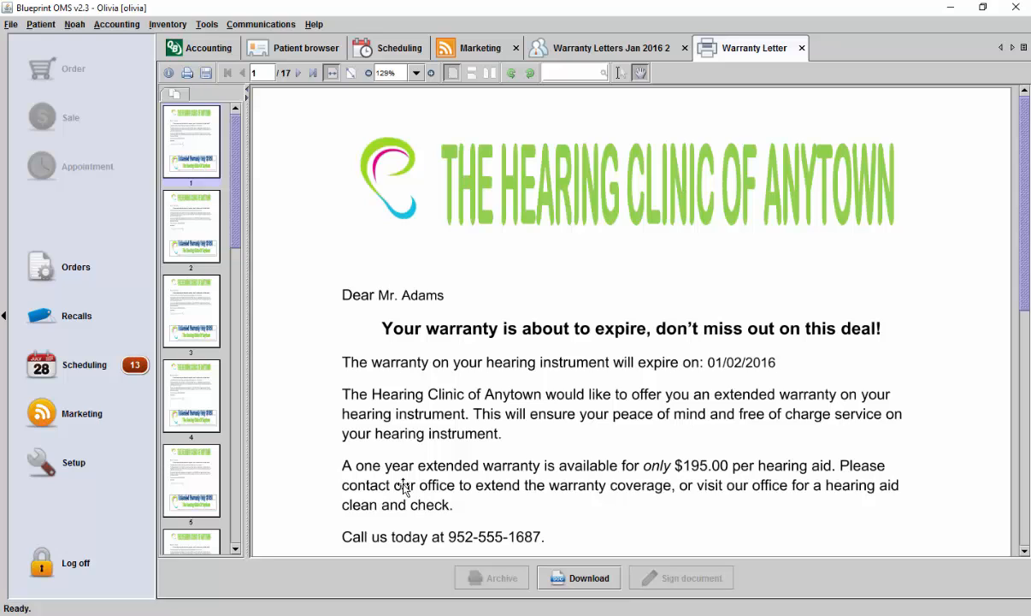
# - Check the merged greeting, expiration date, signature and coupon in the first two warranty letters, and close the letters and their campaign
pyautogui.scroll(-5, 403, 487)
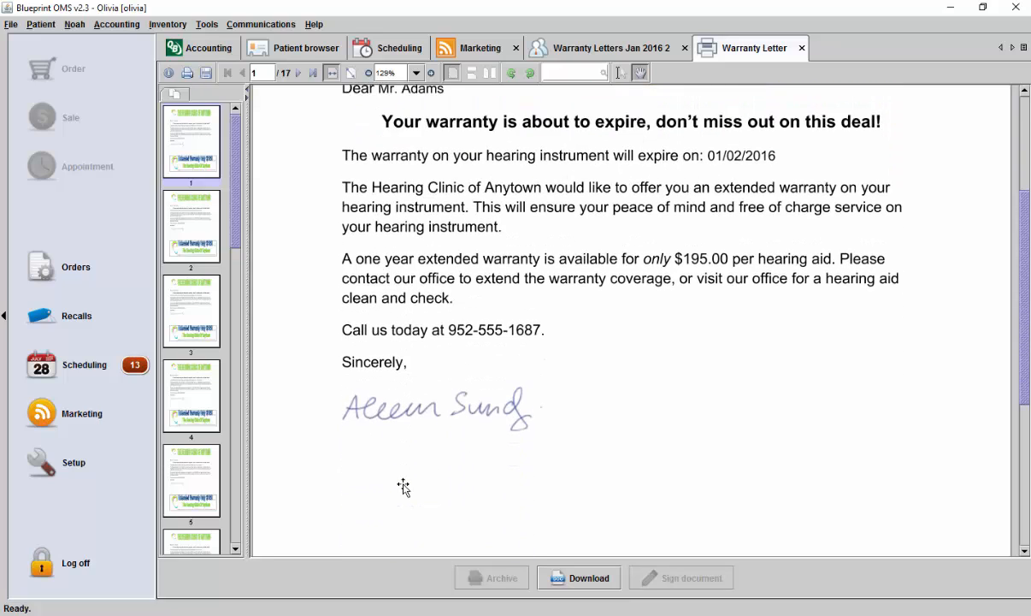
pyautogui.scroll(-2, 403, 487)
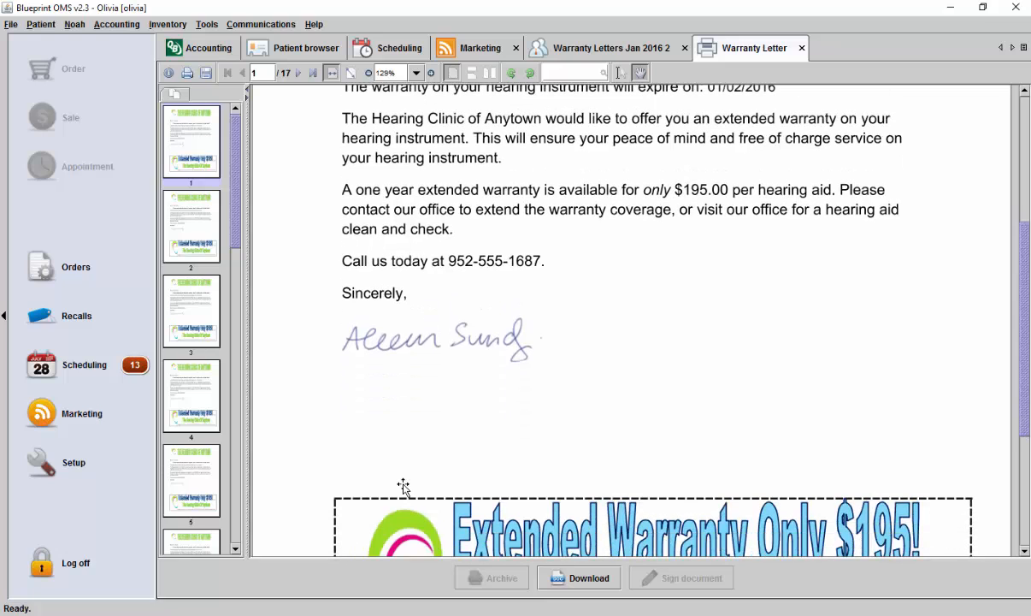
pyautogui.scroll(-3, 404, 486)
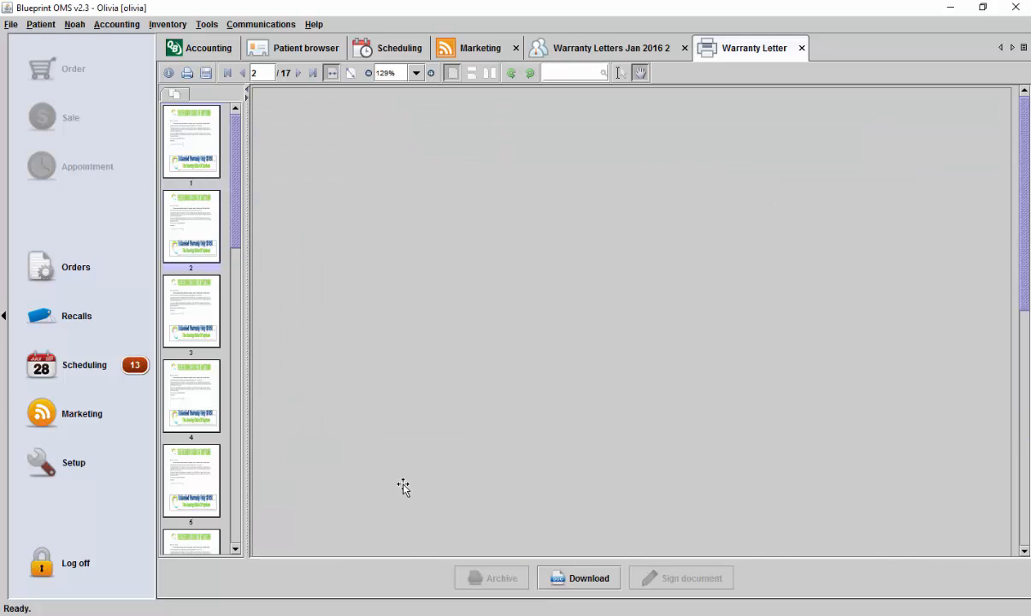
pyautogui.scroll(-2, 403, 485)
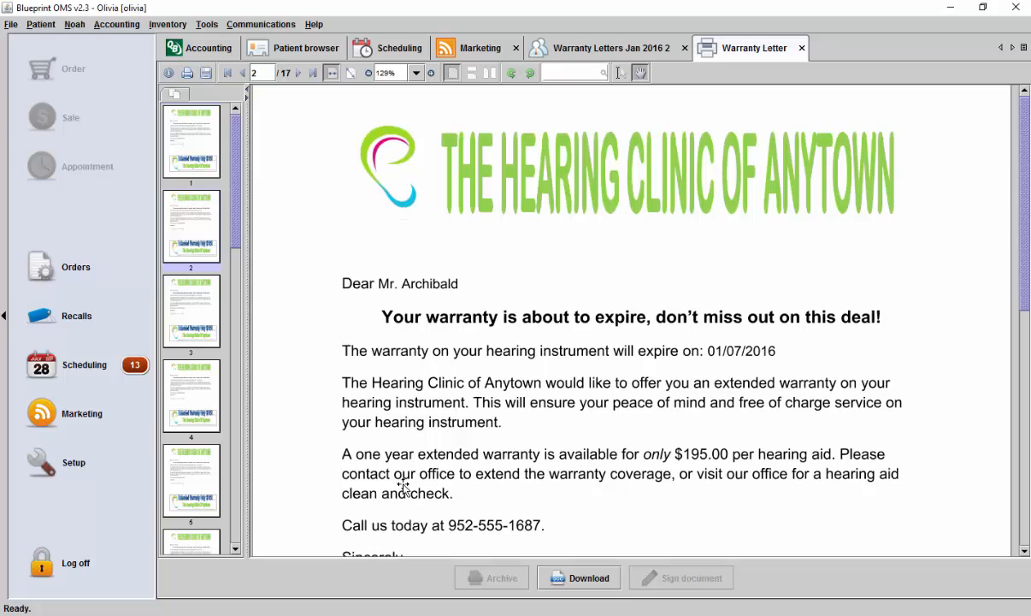
pyautogui.scroll(-1, 404, 485)
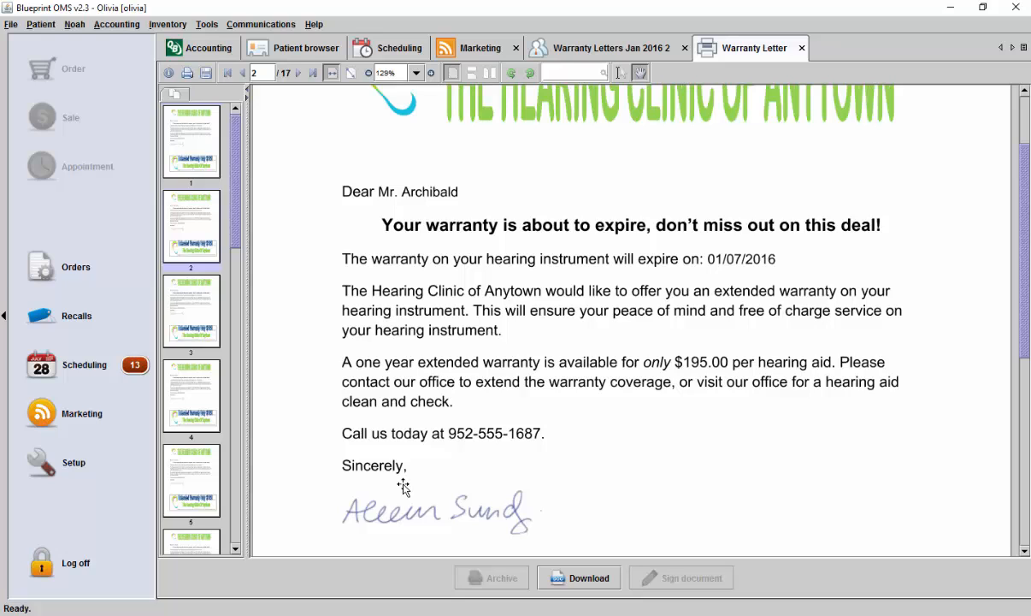
pyautogui.hotkey('ctrl', 'w')
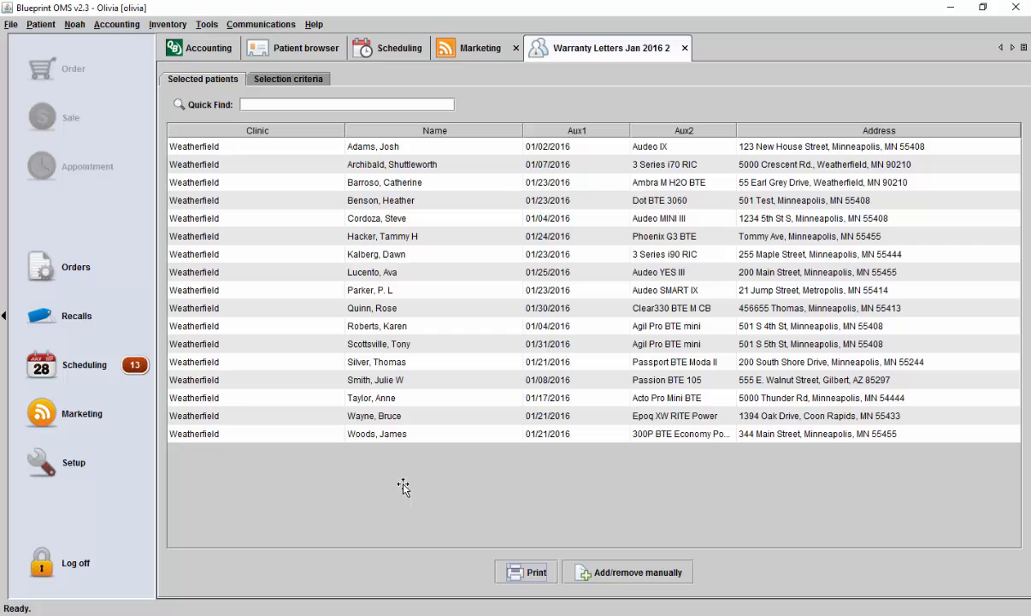
pyautogui.hotkey('ctrl', 'w')
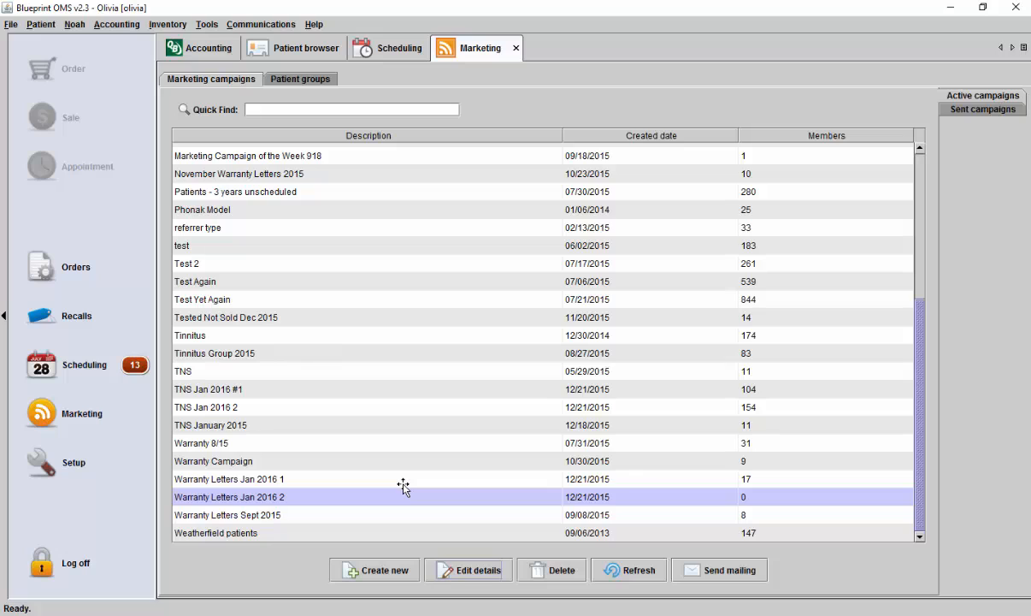
# - Create a marketing campaign named "Last Hearing Eval 1+ years"
pyautogui.click(374, 570)
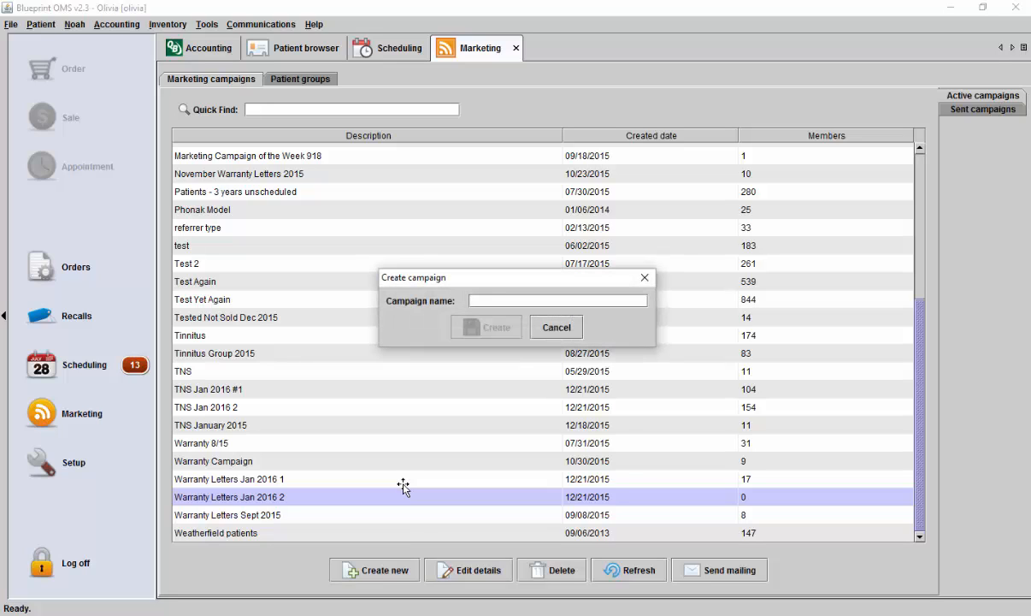
pyautogui.write('Last H')
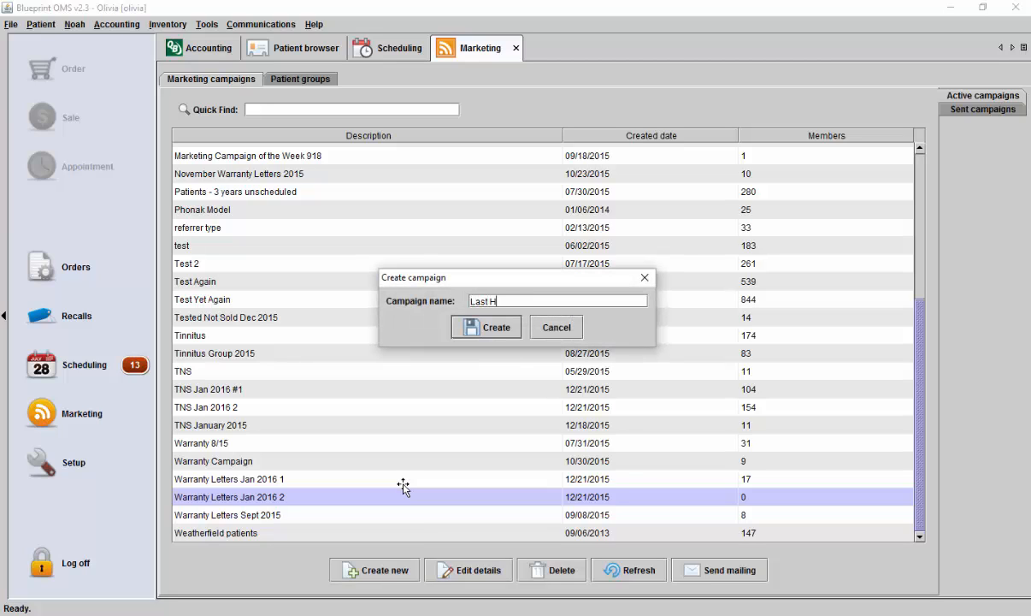
pyautogui.write('earing Eval 1+ years')
pyautogui.press('Return')
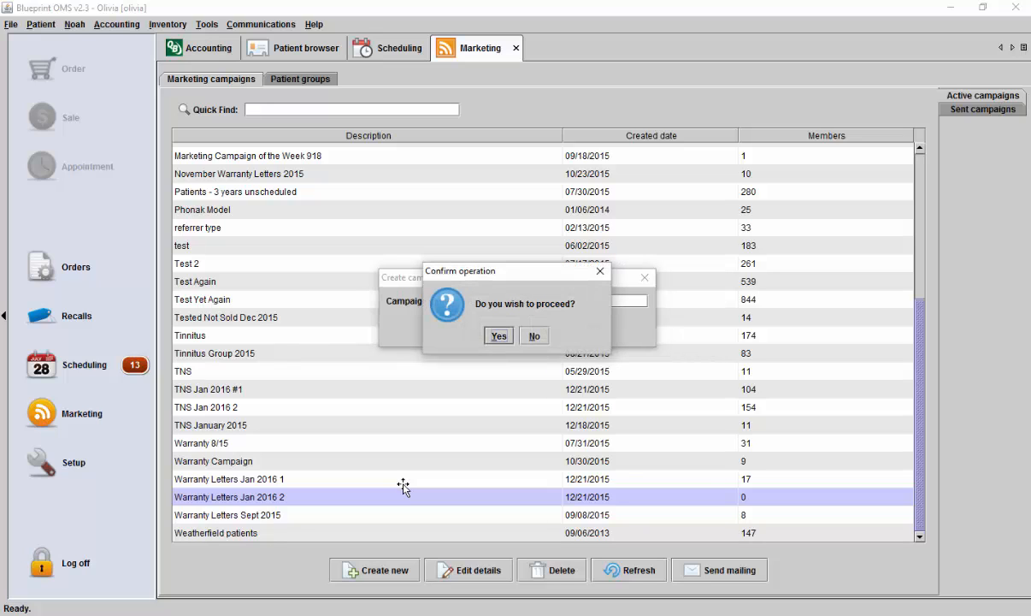
pyautogui.press('Return')
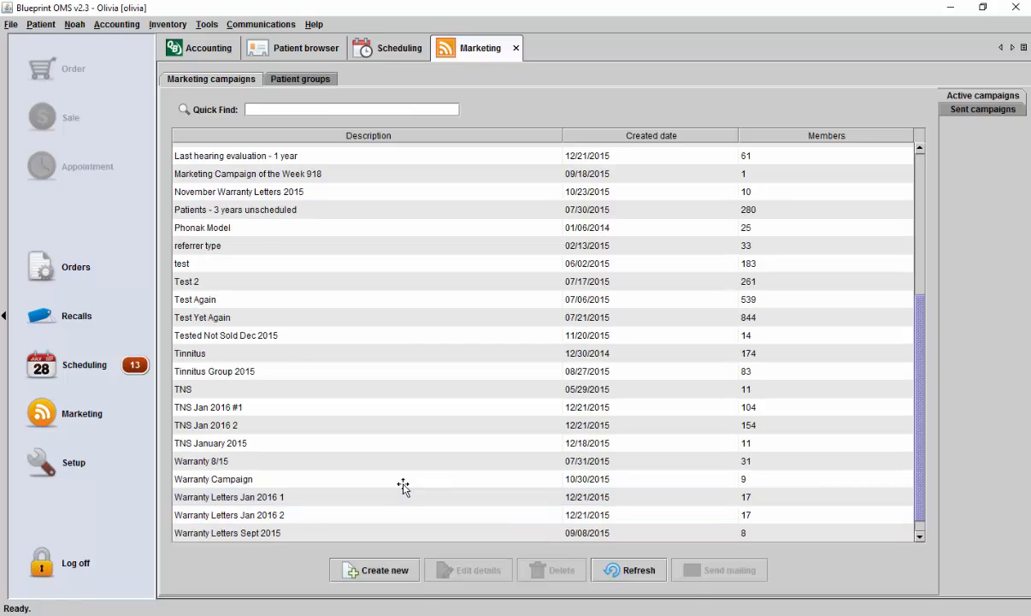
# - Open the selection criteria of the Last Hearing Eval 1+ years campaign
pyautogui.scroll(2, 402, 486)
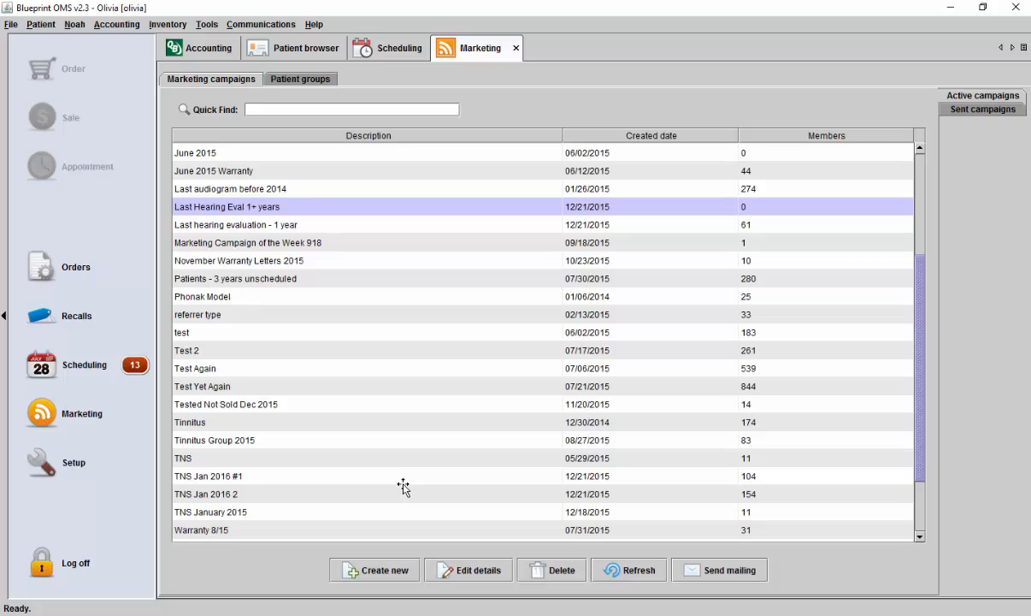
pyautogui.click(468, 570)
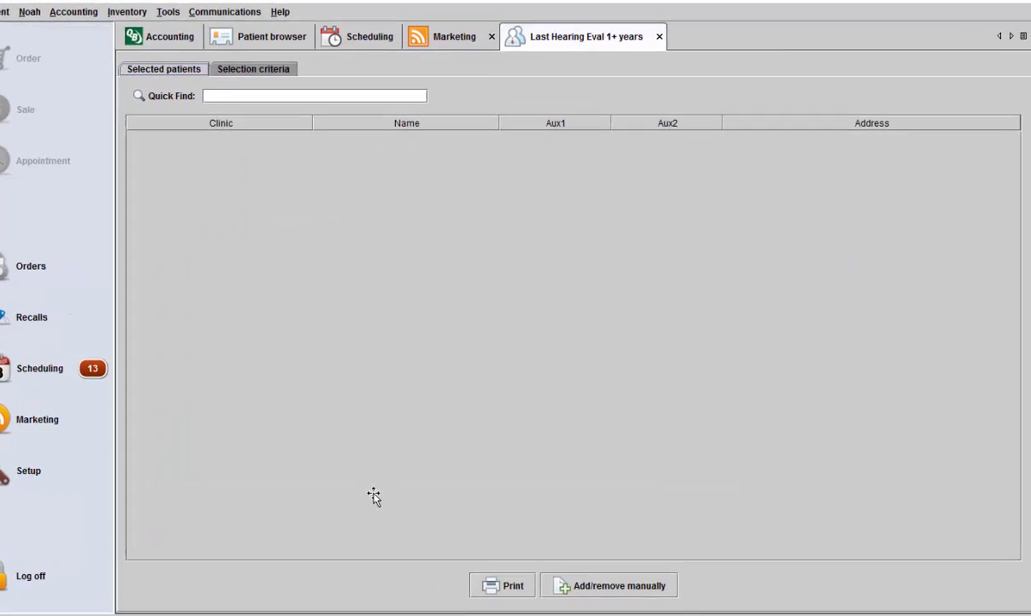
pyautogui.click(253, 70)
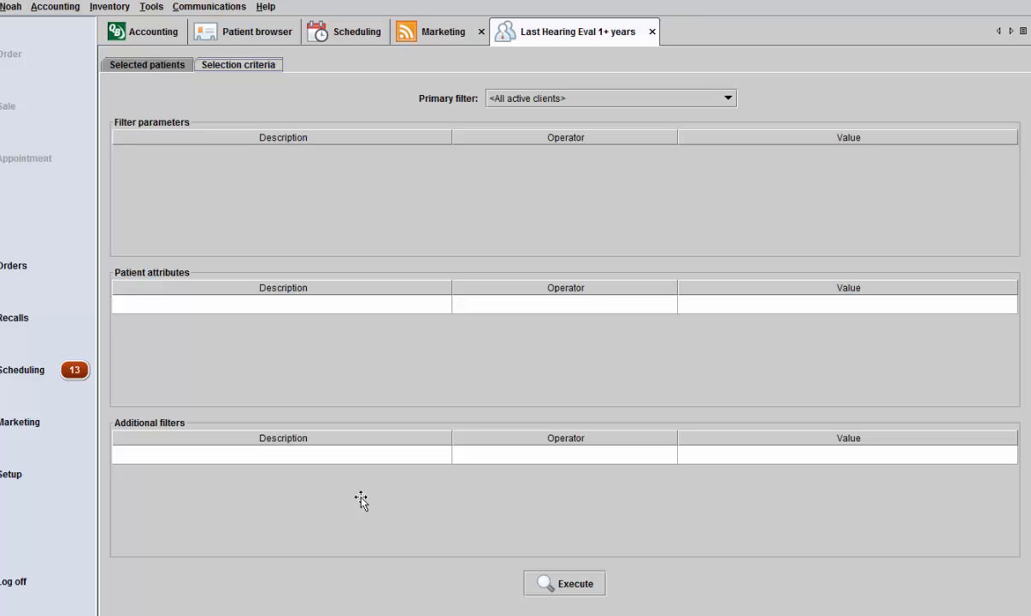
# - Add an additional filter for Last assessment < 2015-01-01 and execute the patient selection
pyautogui.click(282, 454)
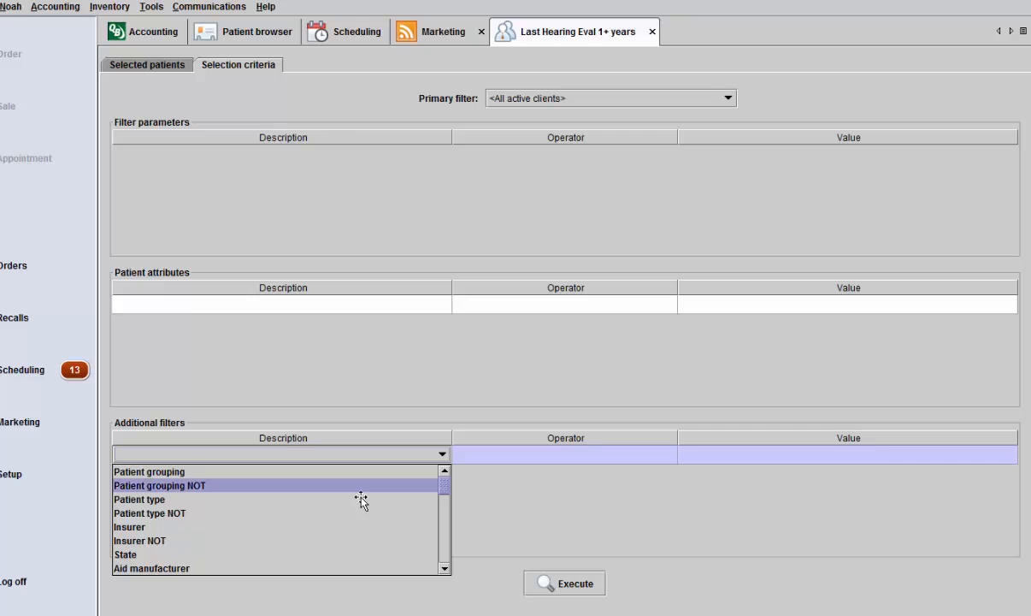
pyautogui.scroll(-3, 361, 500)
pyautogui.scroll(-1, 361, 500)
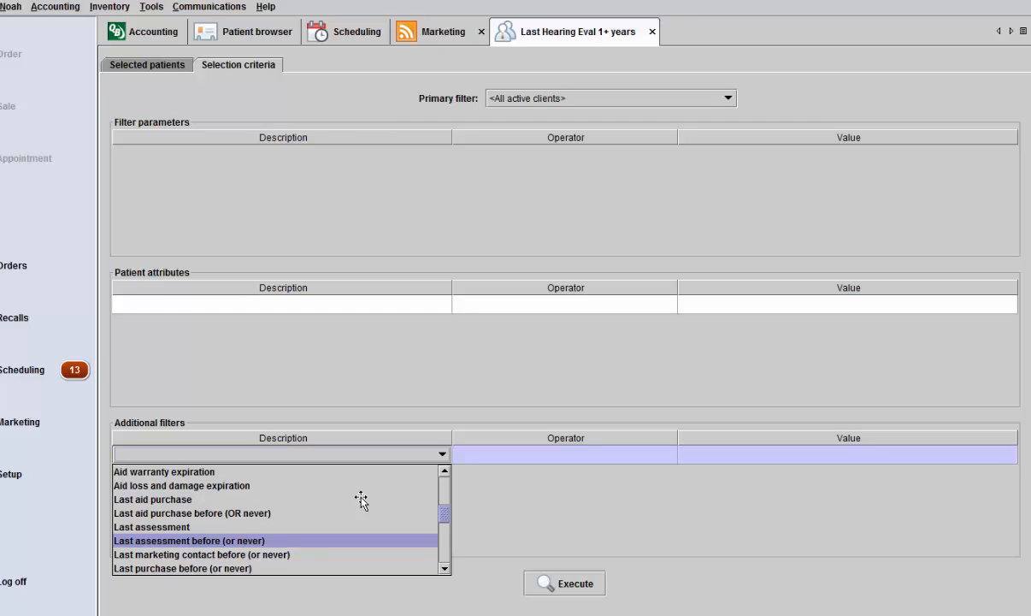
pyautogui.press('Up')
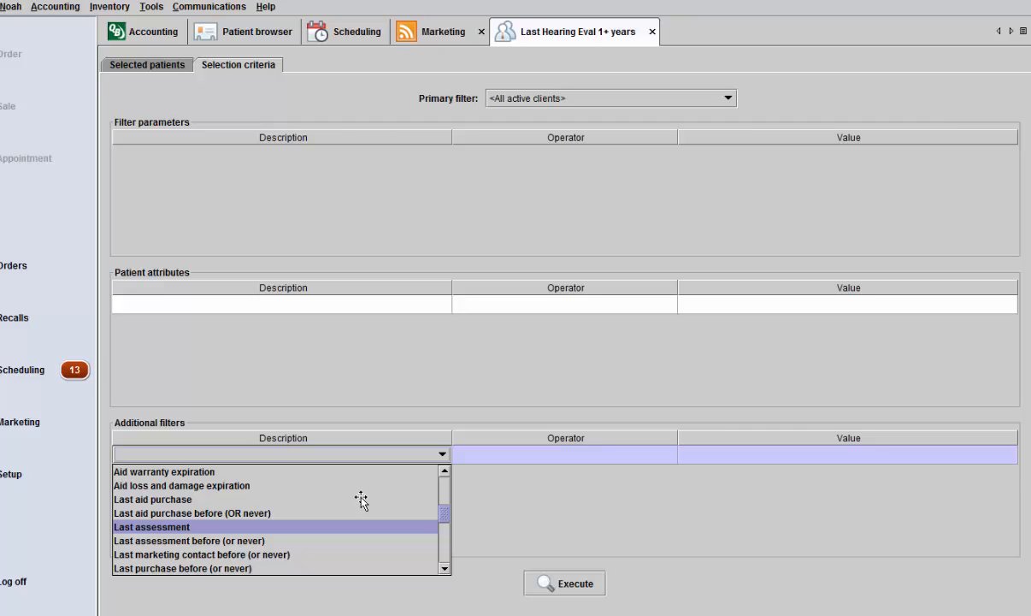
pyautogui.press('Return')
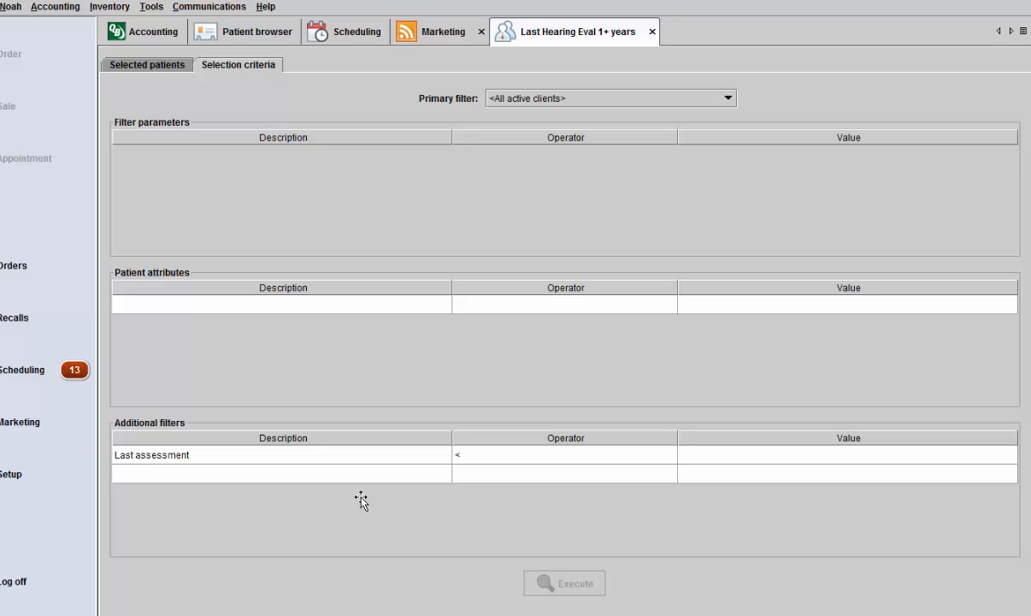
pyautogui.press('Tab')
pyautogui.press('Tab')
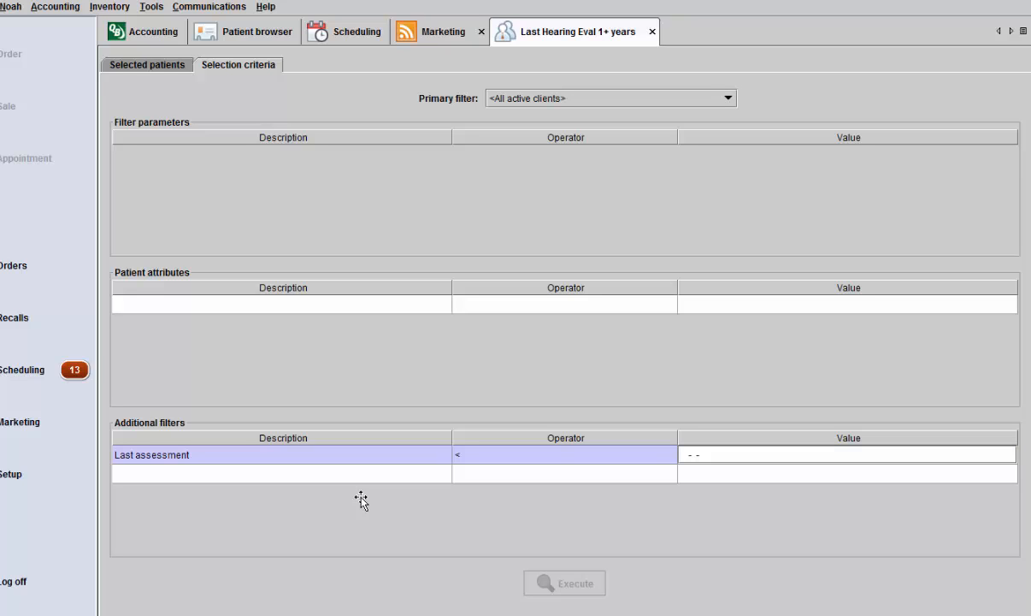
pyautogui.write('20150101')
pyautogui.press('Return')
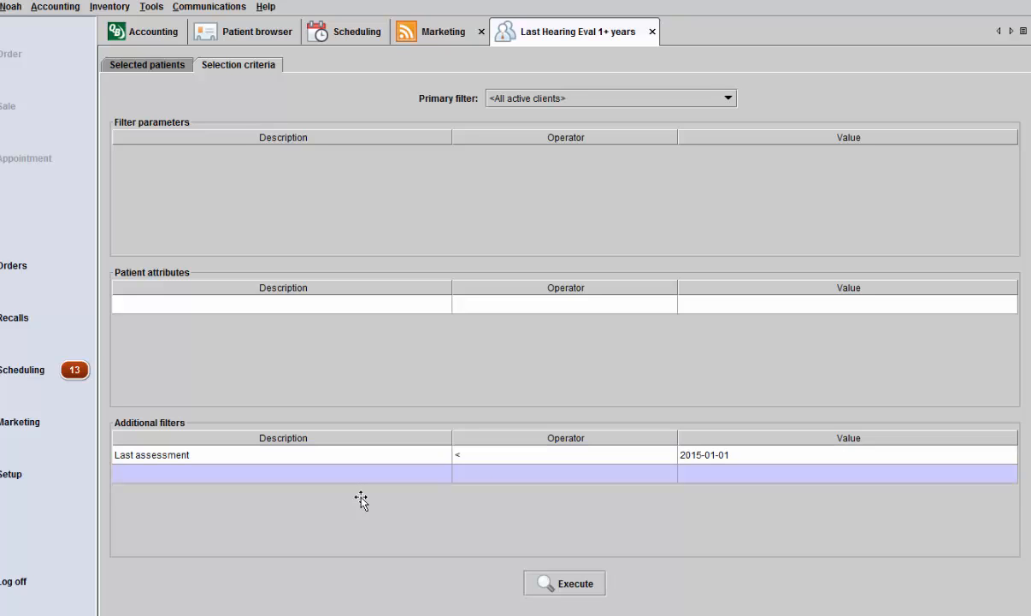
pyautogui.click(564, 583)
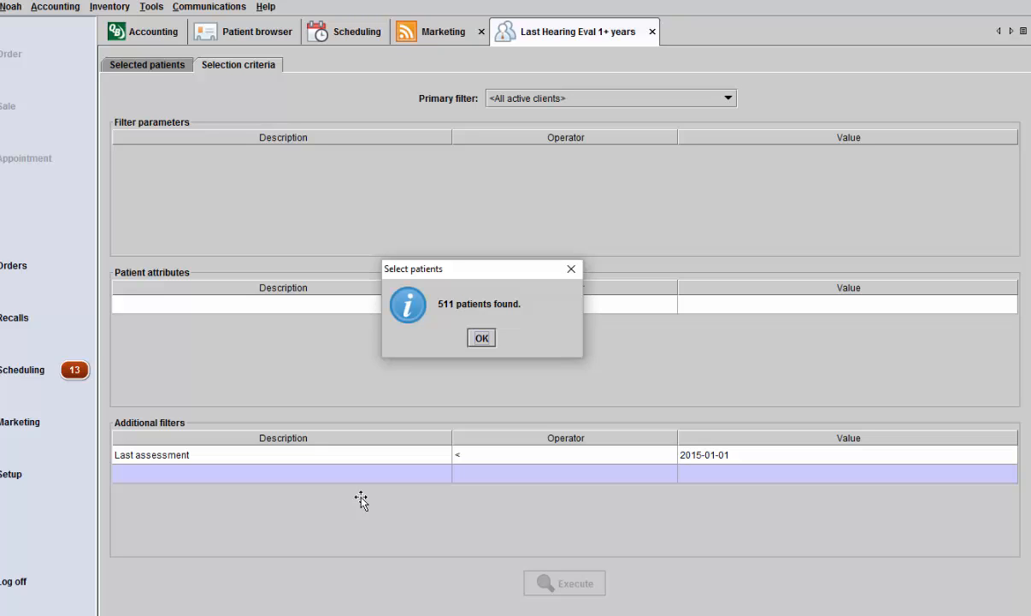
pyautogui.press('Return')
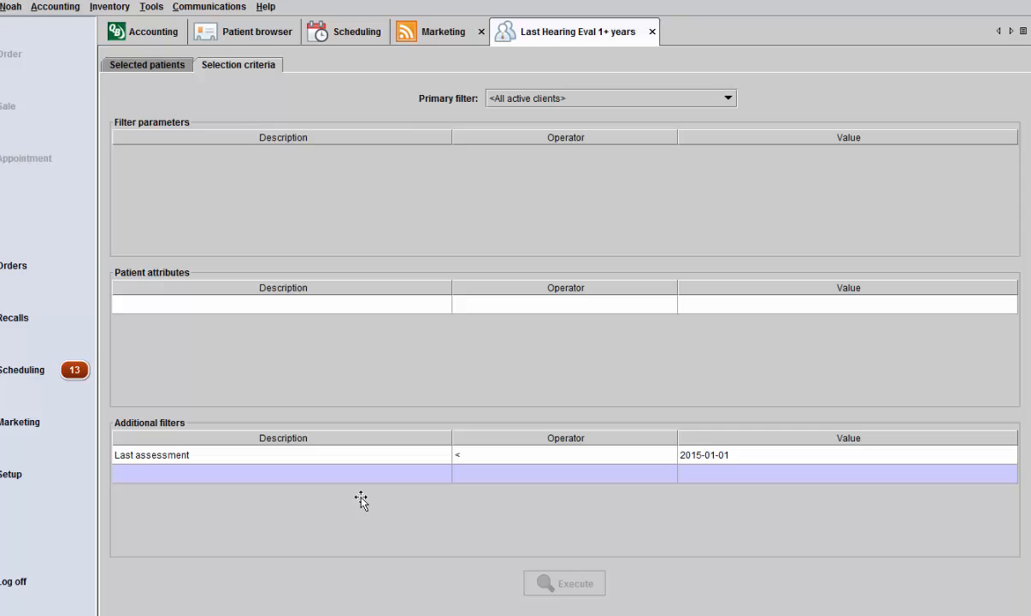
# - Add an additional filter for Insurer and look through the insurers available as its value
pyautogui.click(362, 473)
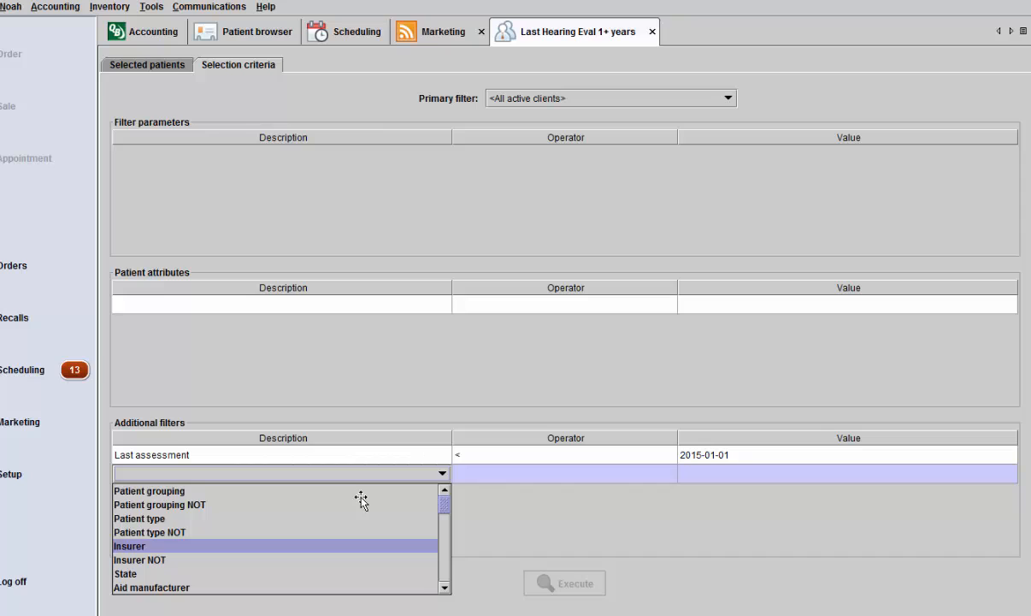
pyautogui.press('Return')
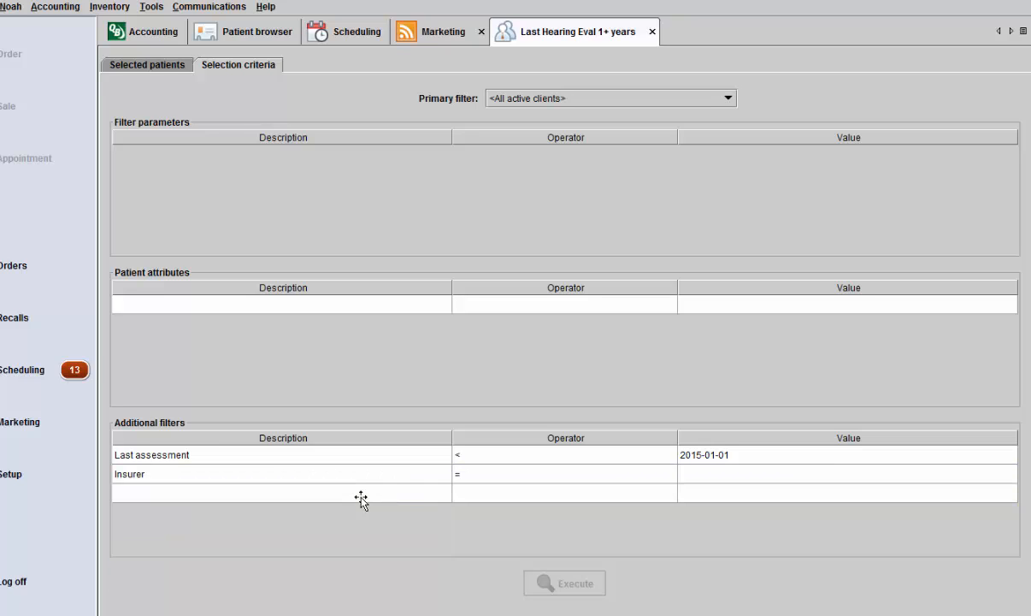
pyautogui.click(846, 474)
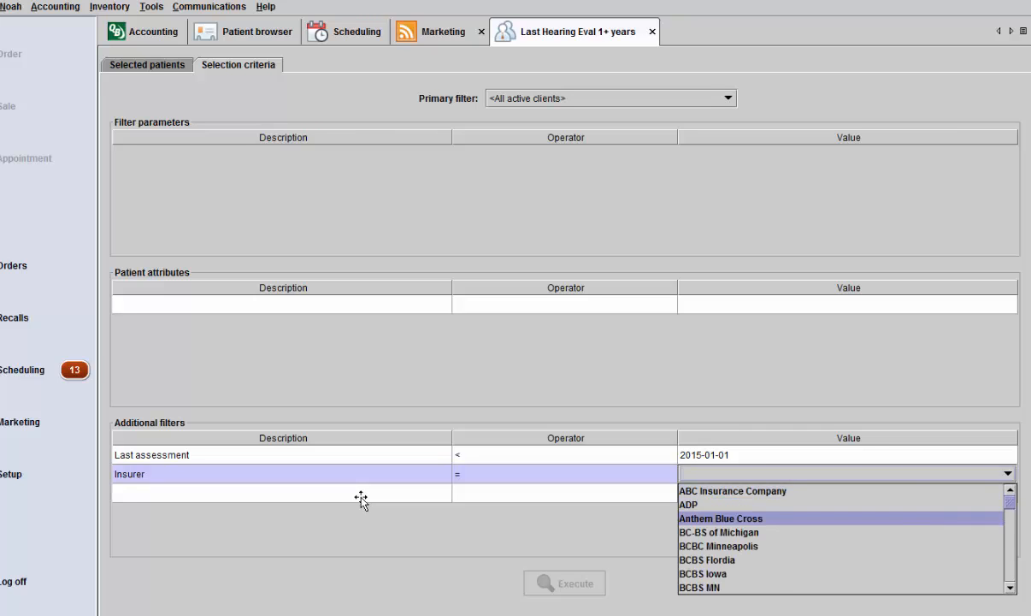
pyautogui.press('Down')
pyautogui.press('Down')
pyautogui.press('Down')
pyautogui.press('Down')
pyautogui.press('Down')
pyautogui.press('Down')
pyautogui.press('Down')
pyautogui.press('Down')
pyautogui.press('Down')
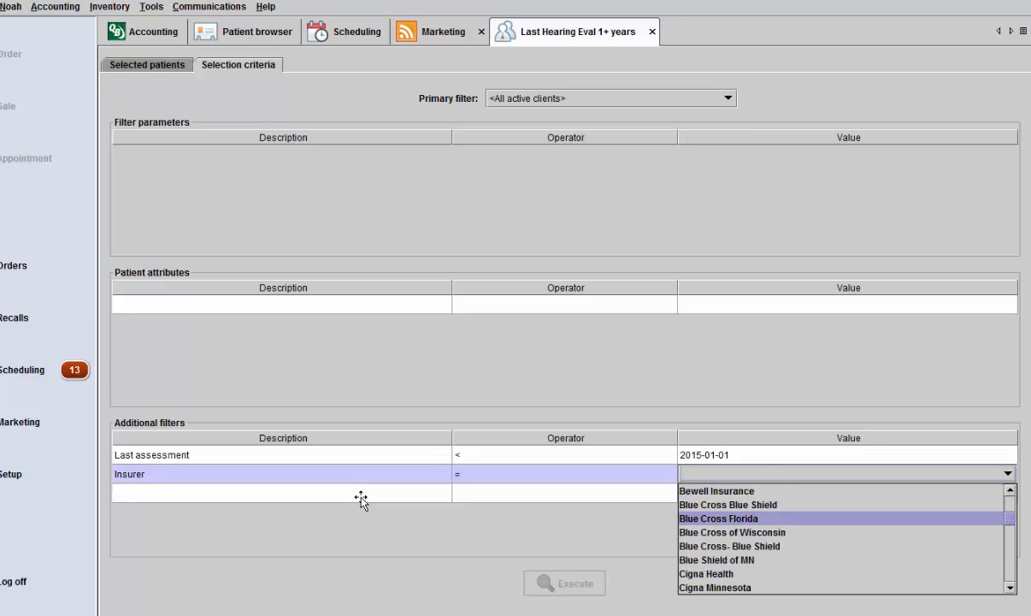
# - Set the Insurer filter to IN with ABC Insurance Company, Bewell Insurance and Covered ForLife, and execute the patient selection
pyautogui.click(564, 473)
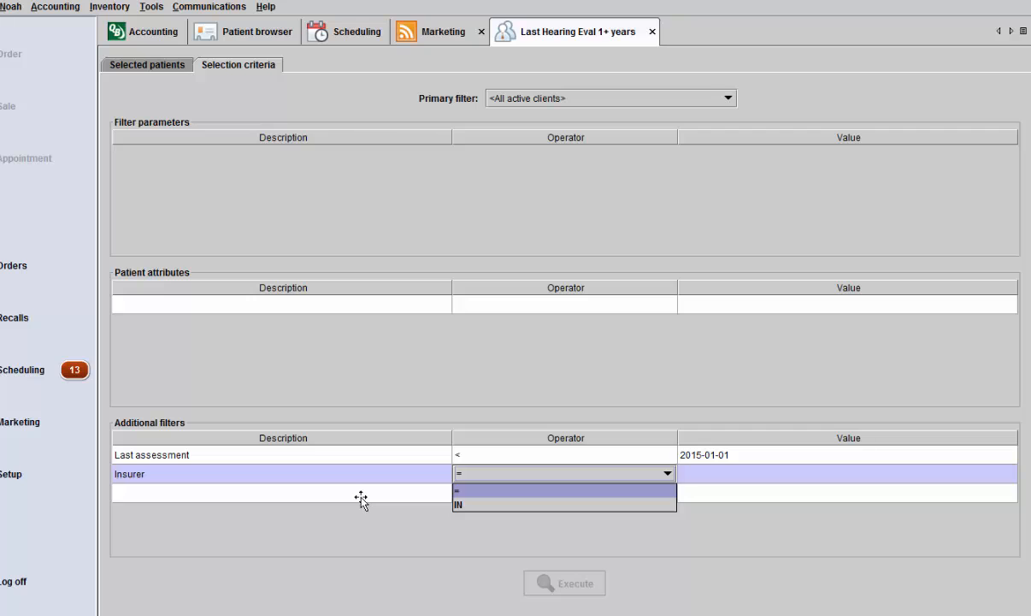
pyautogui.press('Down')
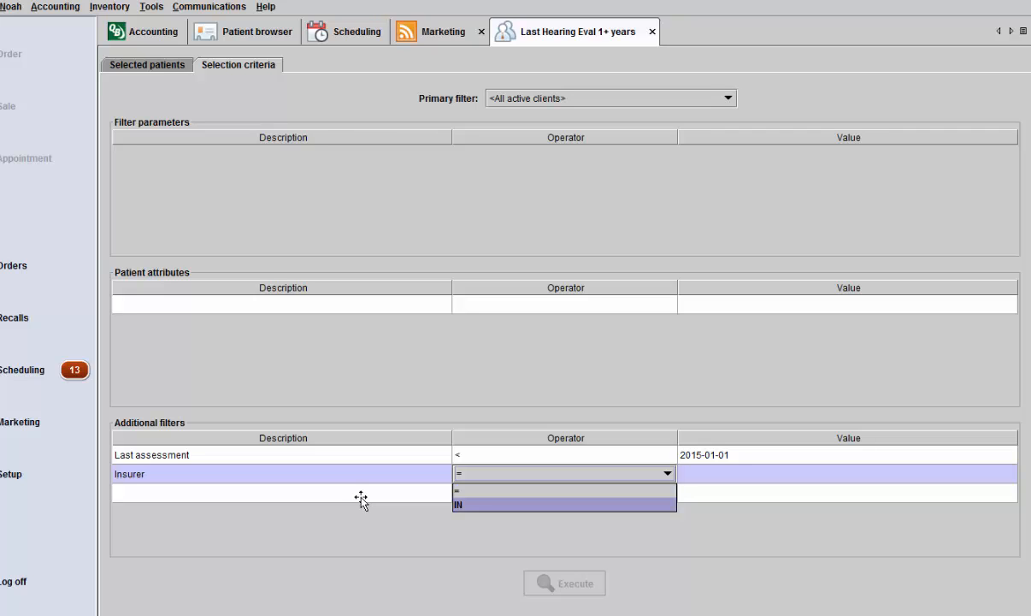
pyautogui.press('Return')
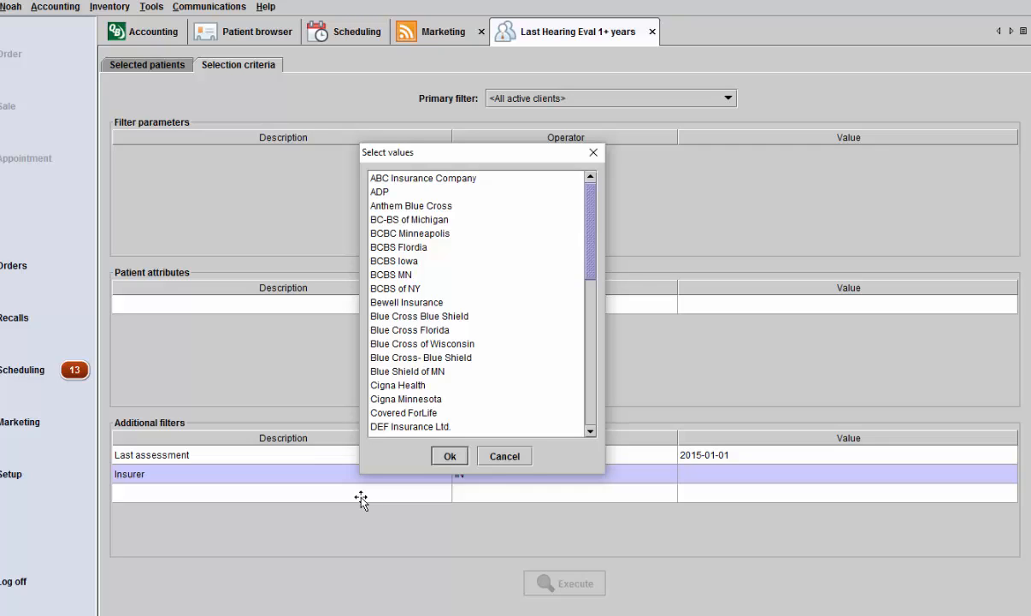
pyautogui.press('Down')
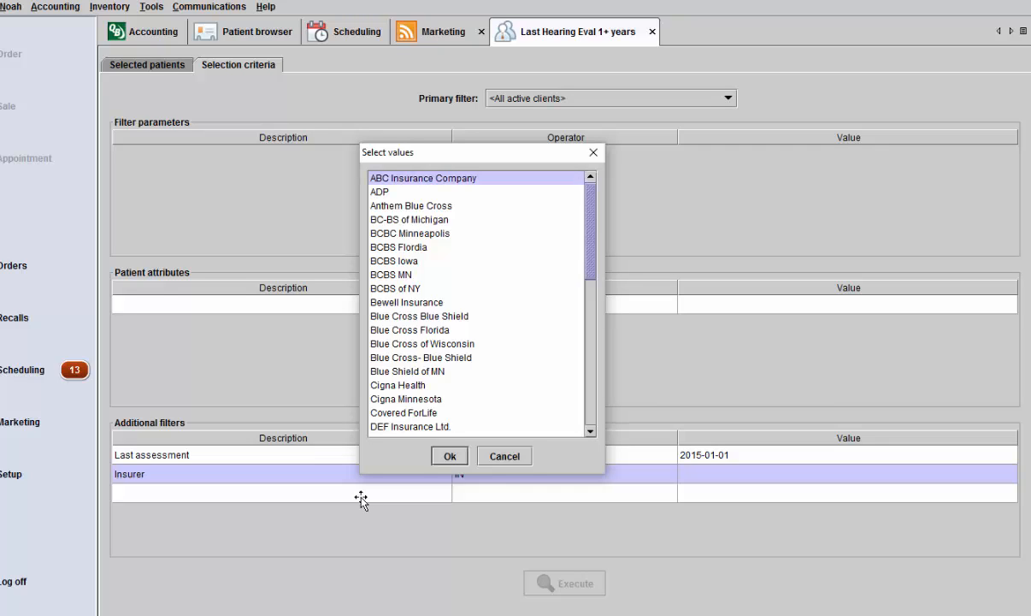
pyautogui.keyDown('ctrl'); pyautogui.click(407, 303); pyautogui.keyUp('ctrl')
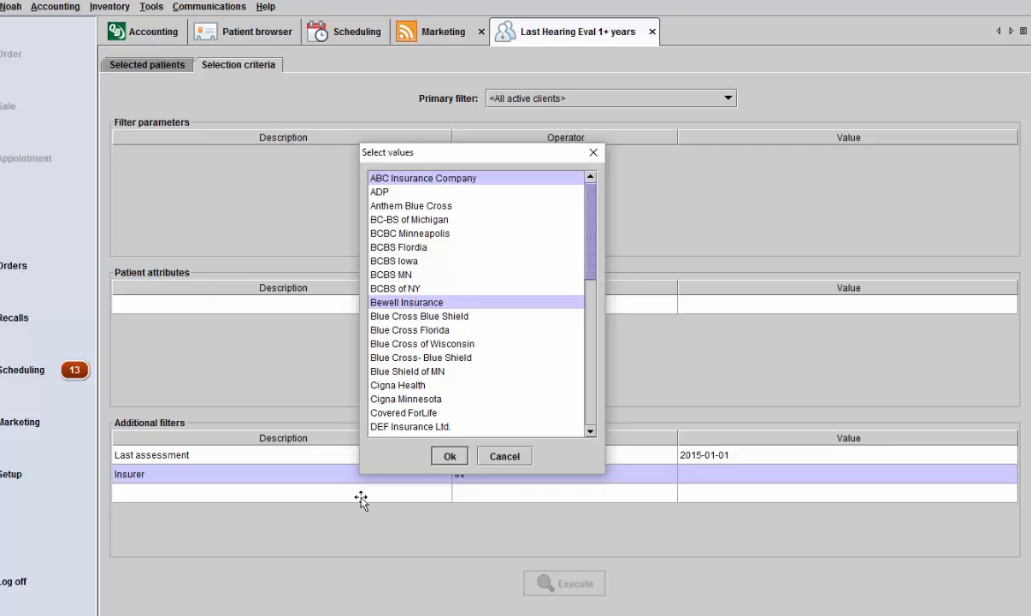
pyautogui.keyDown('ctrl'); pyautogui.click(404, 412); pyautogui.keyUp('ctrl')
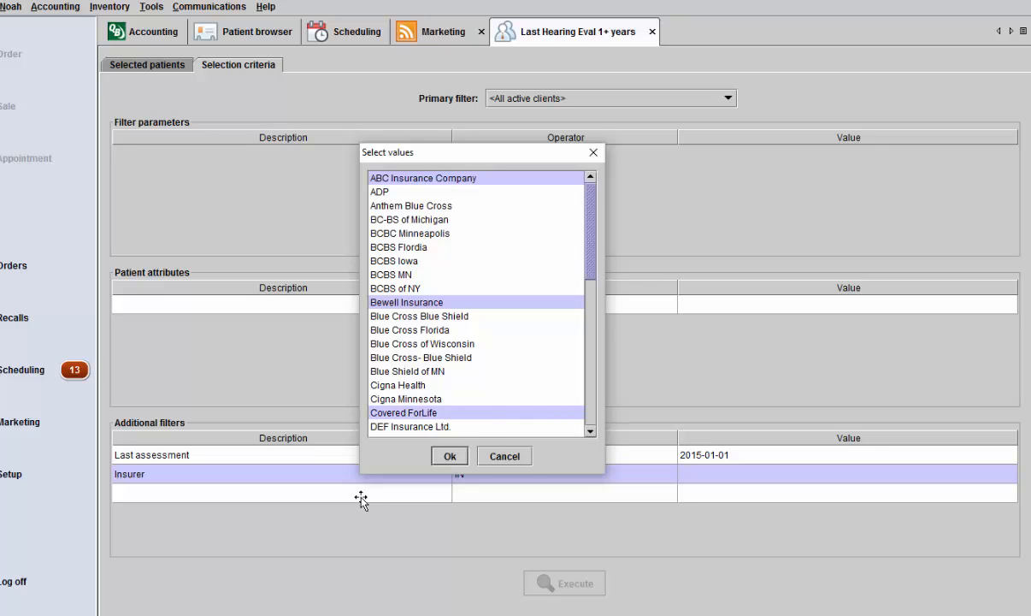
pyautogui.click(449, 456)
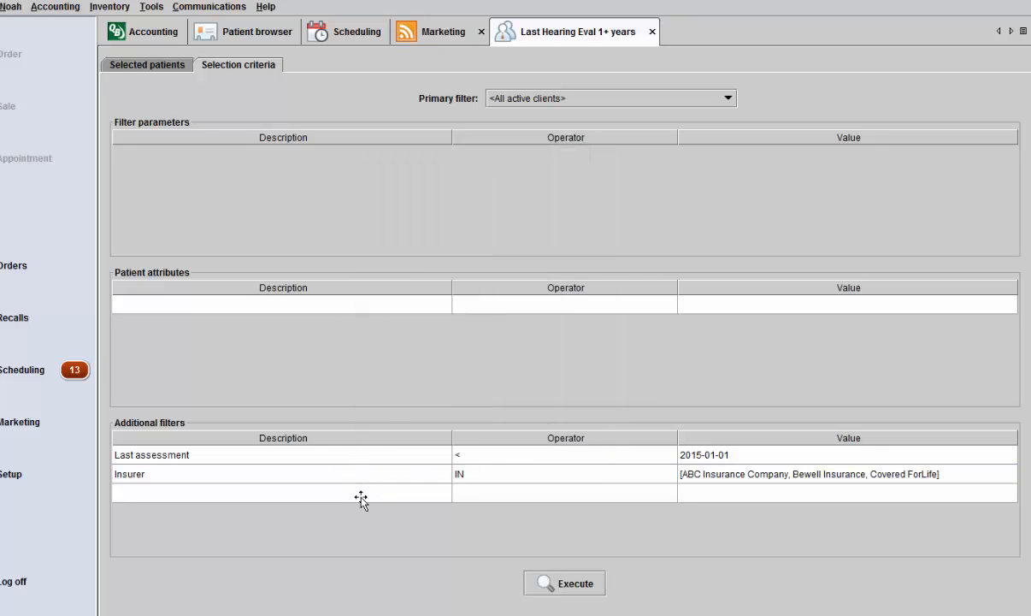
pyautogui.click(564, 583)
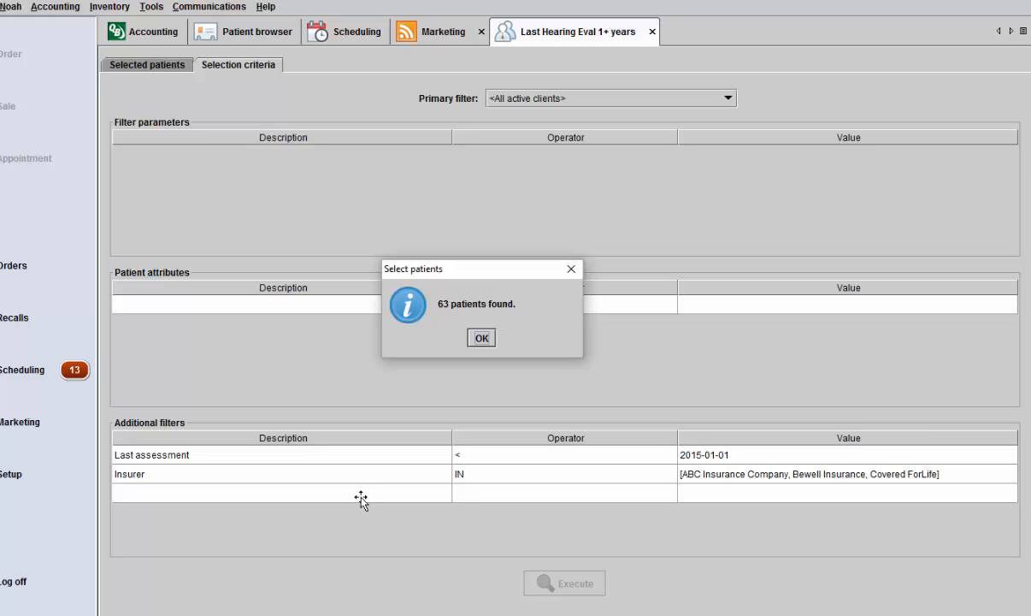
pyautogui.press('Return')
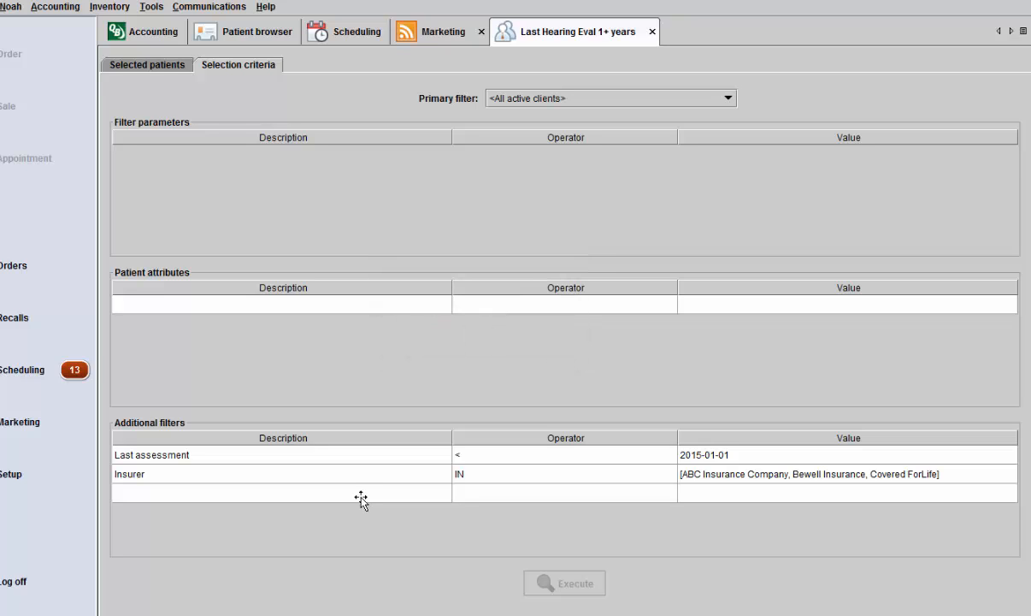